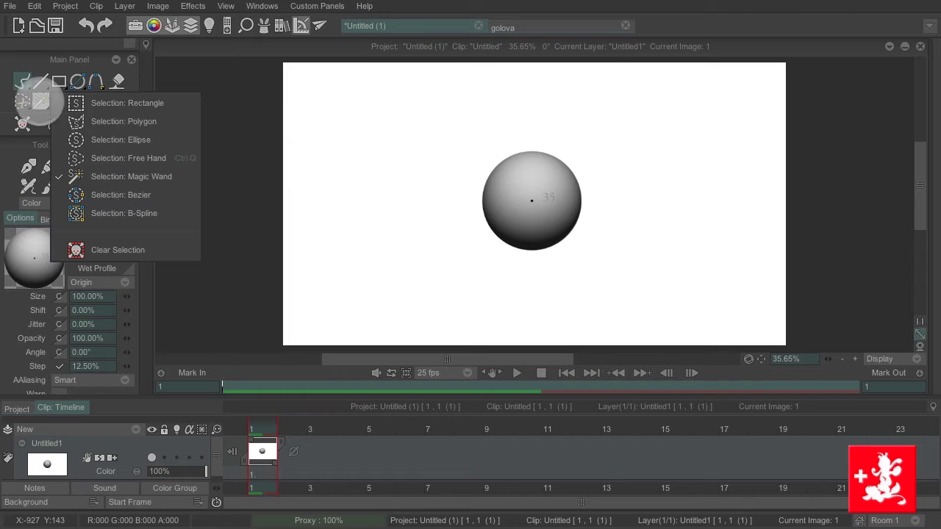
Try moving the sphere by enclosing it in a freehand selection and shifting its content about -287 in X and 25 in Y.
{"action": "left_click", "coordinate": [105, 156]}
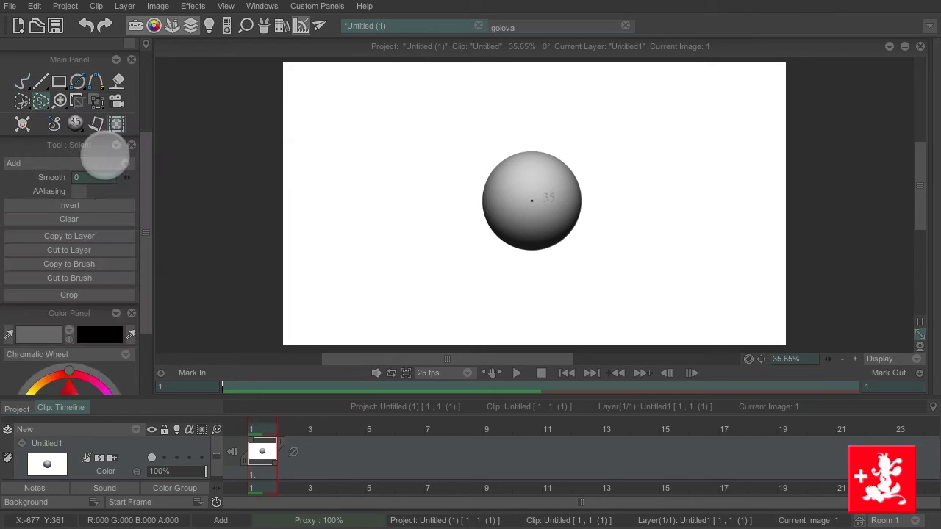
{"action": "mouse_move", "coordinate": [515, 130]}
{"action": "left_mouse_down"}
{"action": "mouse_move", "coordinate": [480, 142]}
{"action": "mouse_move", "coordinate": [521, 260]}
{"action": "mouse_move", "coordinate": [506, 130]}
{"action": "mouse_move", "coordinate": [500, 143]}
{"action": "left_mouse_up"}
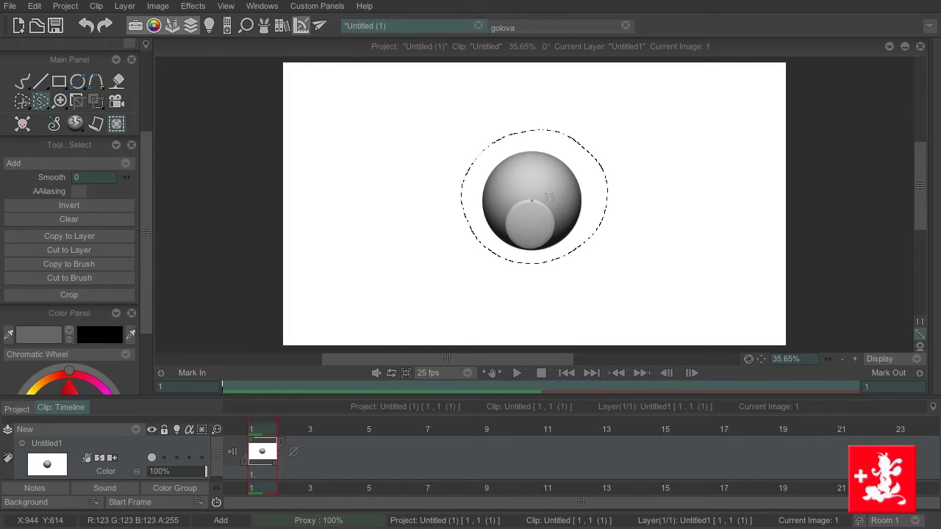
{"action": "key", "text": "ctrl+t"}
{"action": "left_click_drag", "start_coordinate": [530, 224], "coordinate": [464, 229]}
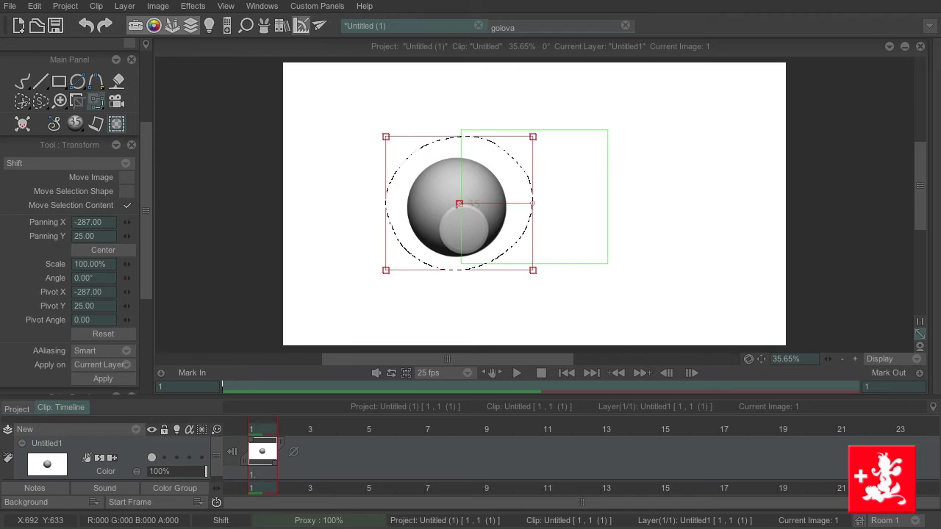
{"action": "key", "text": "Return"}
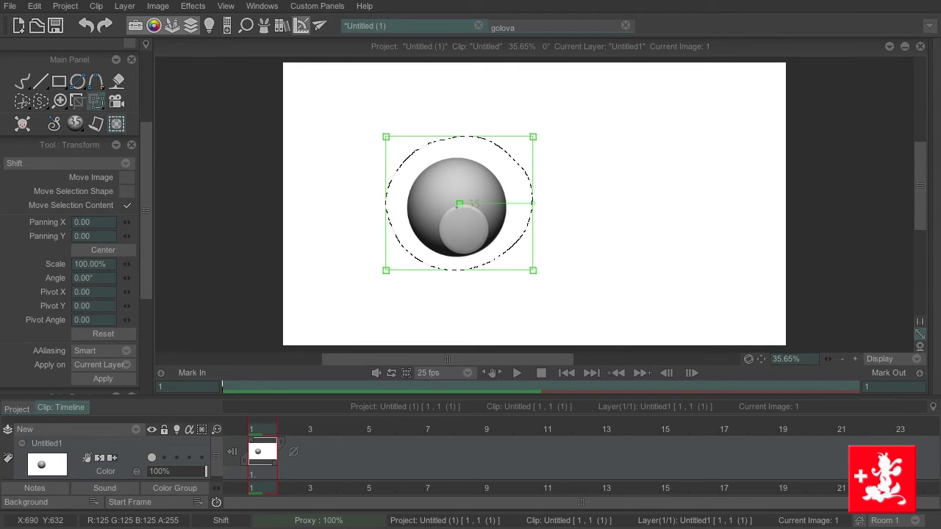
{"action": "key", "text": "ctrl+v"}
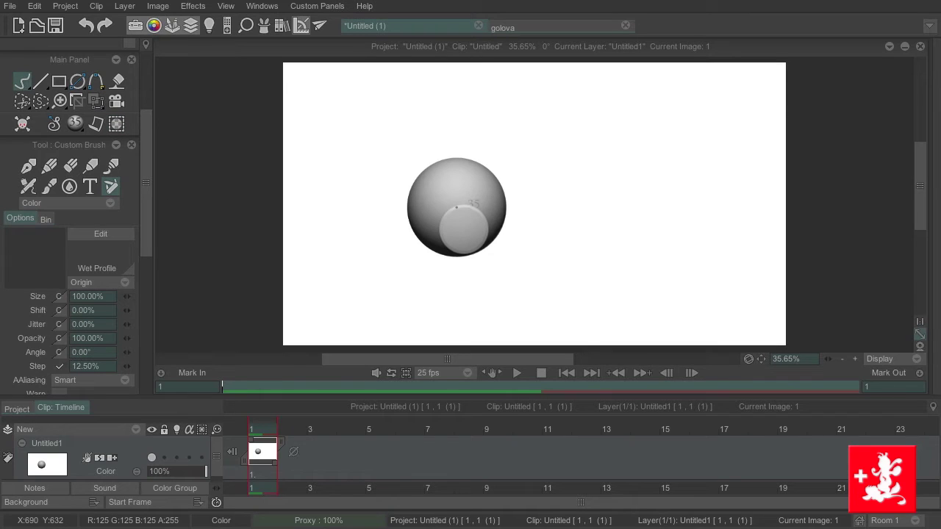
{"action": "key", "text": "ctrl+z"}
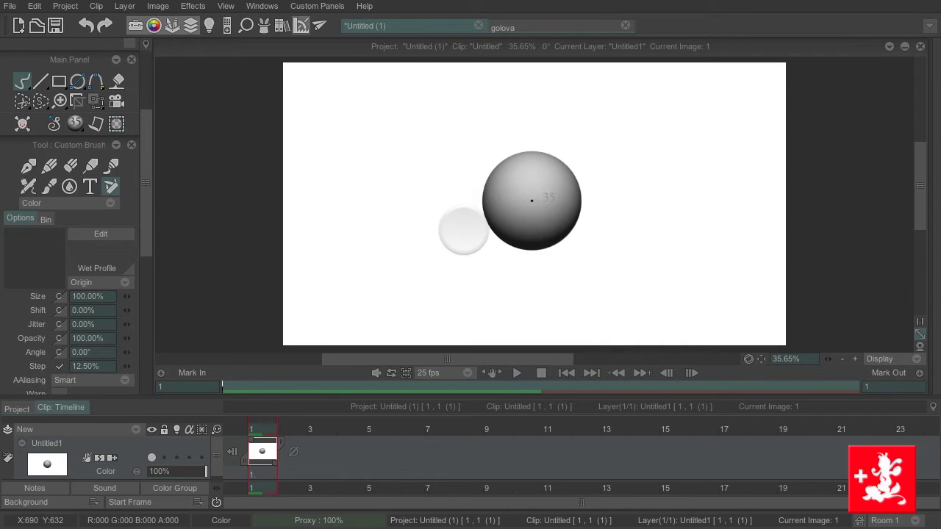
Copy the sphere into a custom brush by outlining it with the Free Hand cutting tool.
{"action": "left_click", "coordinate": [22, 101]}
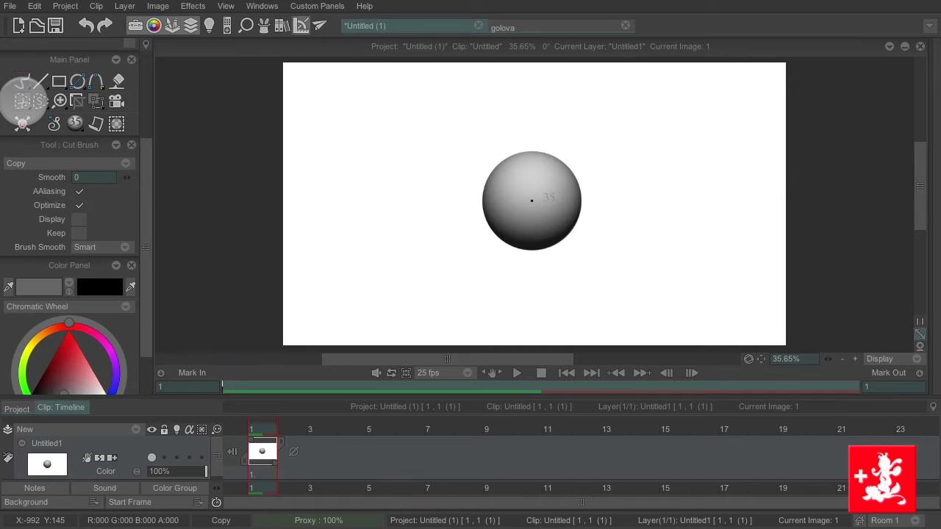
{"action": "right_click", "coordinate": [34, 102]}
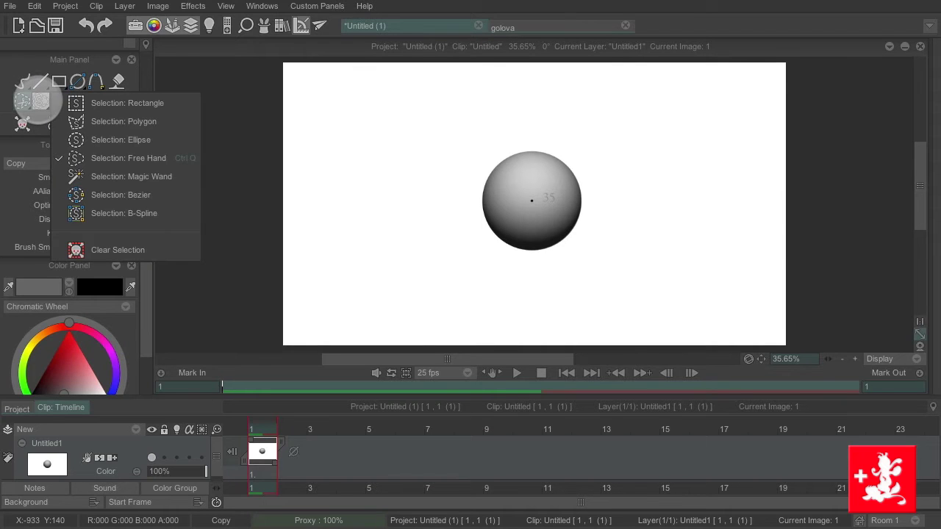
{"action": "left_click", "coordinate": [38, 99]}
{"action": "right_click", "coordinate": [22, 101]}
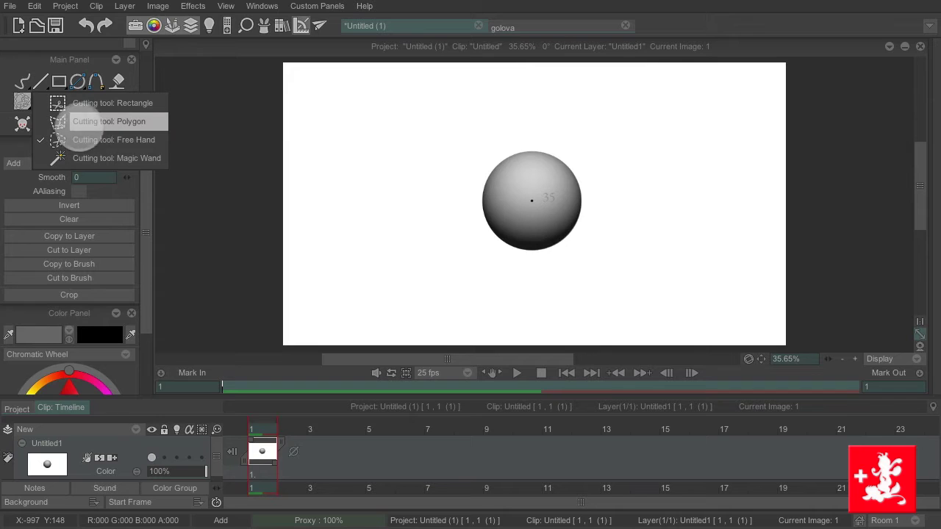
{"action": "left_click", "coordinate": [118, 139]}
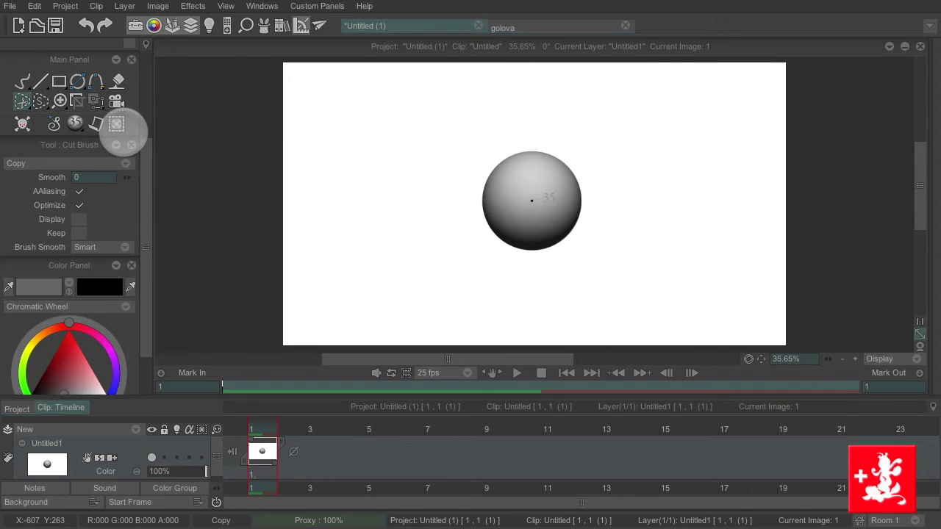
{"action": "mouse_move", "coordinate": [489, 136]}
{"action": "left_mouse_down"}
{"action": "mouse_move", "coordinate": [571, 273]}
{"action": "mouse_move", "coordinate": [490, 142]}
{"action": "left_mouse_up"}
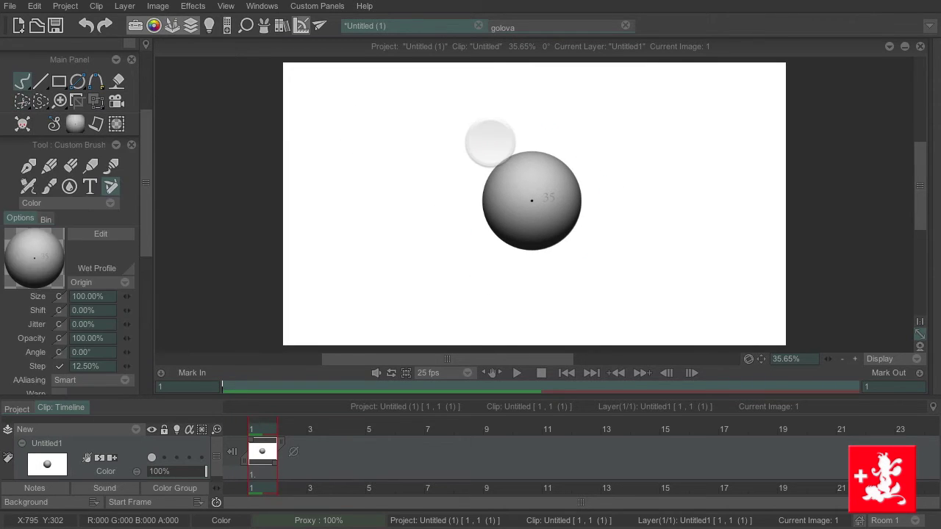
Try stamping four copies of the sphere with the custom brush around the canvas's left half, and undo them.
{"action": "left_click", "coordinate": [375, 214]}
{"action": "left_click", "coordinate": [379, 292]}
{"action": "left_click", "coordinate": [445, 195]}
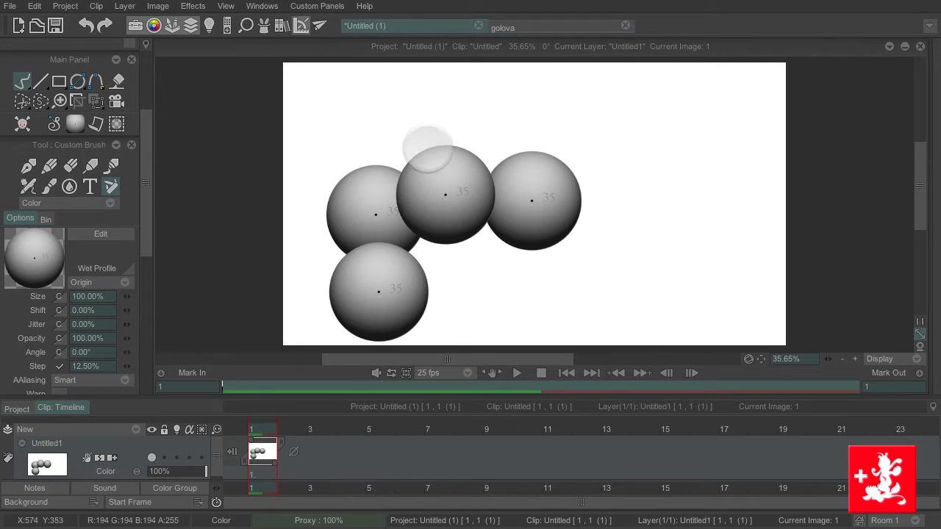
{"action": "left_click", "coordinate": [421, 133]}
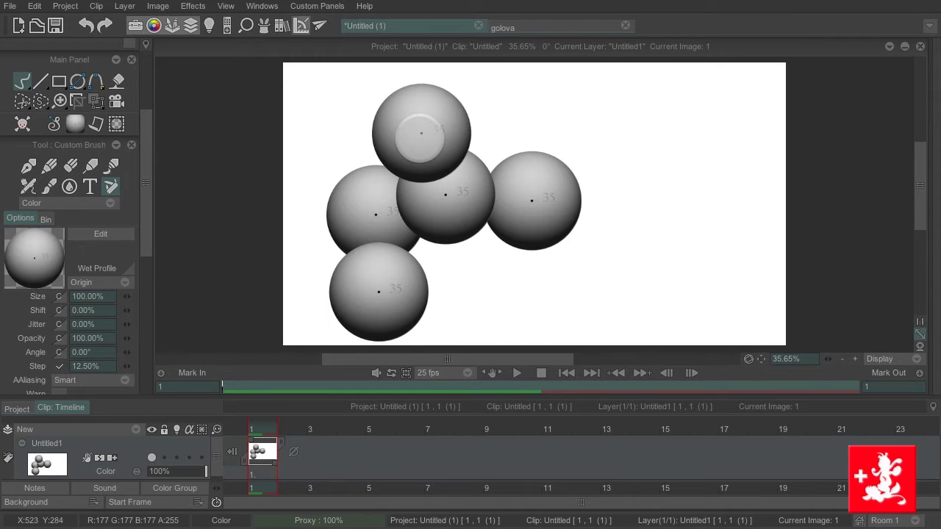
{"action": "key", "text": "ctrl+z"}
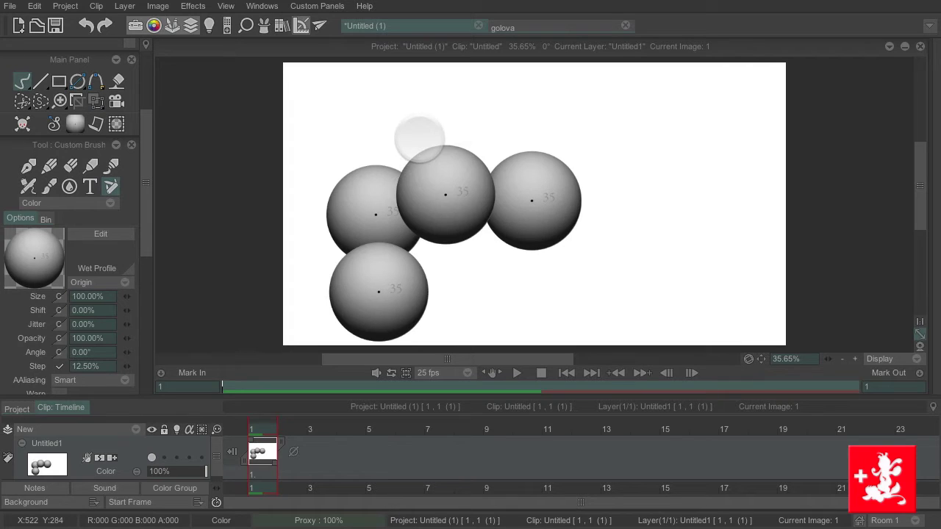
{"action": "key", "text": "ctrl+z"}
{"action": "key", "text": "ctrl+z"}
{"action": "key", "text": "ctrl+z"}
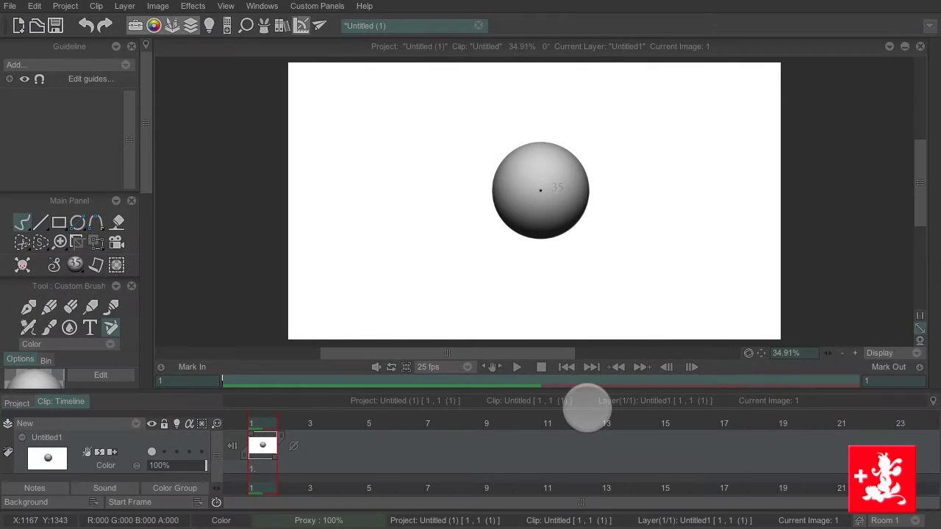
Rename the sphere's layer to golova and add a new Animation DRAW layer above it.
{"action": "double_click", "coordinate": [51, 437]}
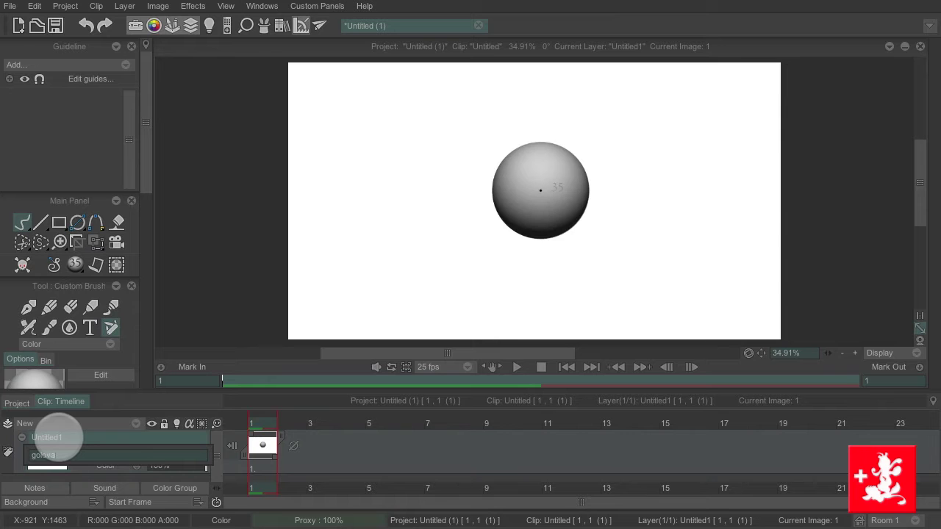
{"action": "key", "text": "Return"}
{"action": "left_click", "coordinate": [102, 423]}
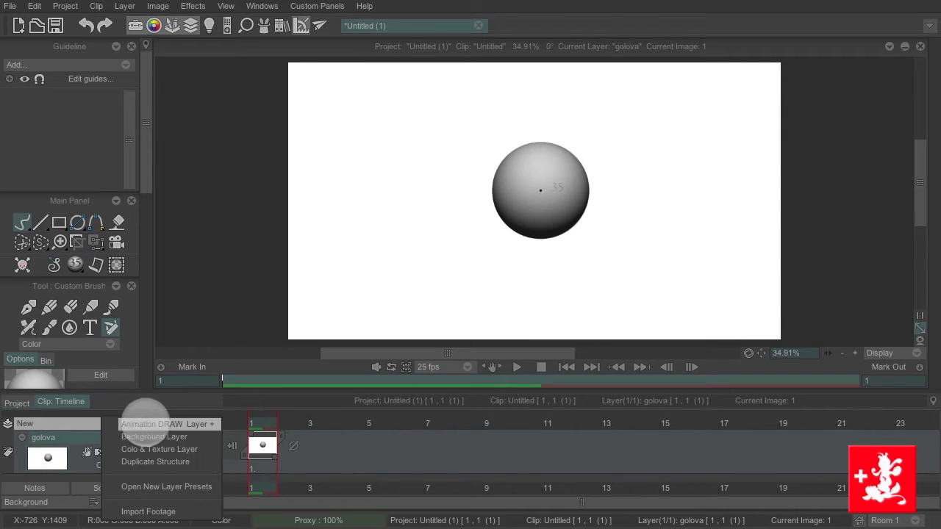
{"action": "left_click", "coordinate": [176, 422]}
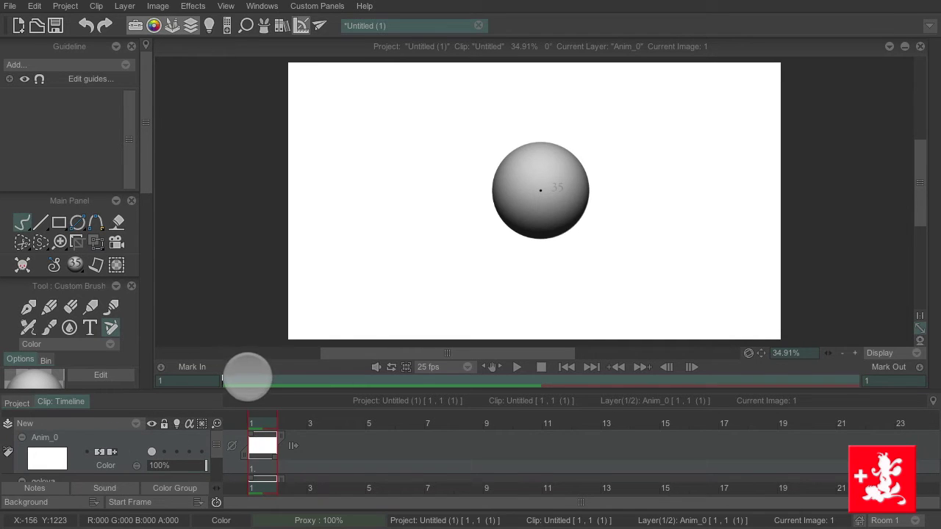
Rename the new animation layer to APKA and extend it to 10 frames.
{"action": "double_click", "coordinate": [59, 438]}
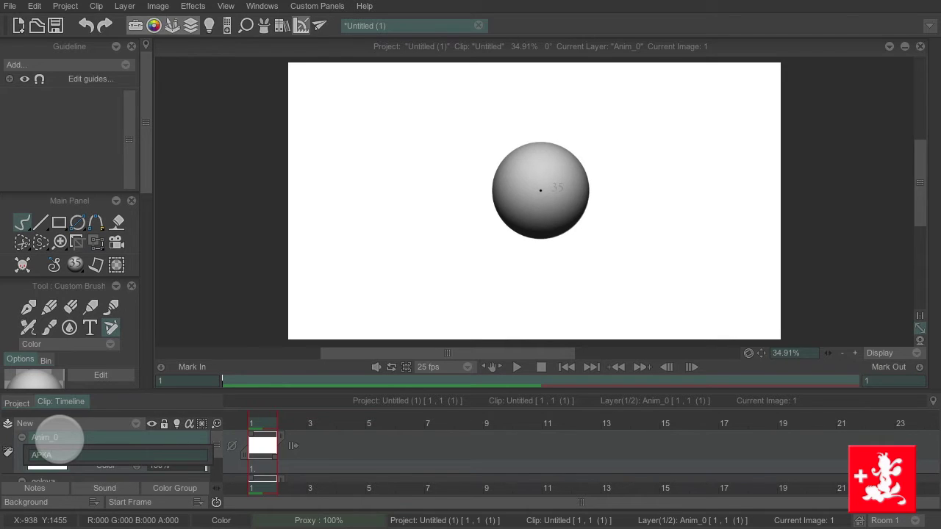
{"action": "key", "text": "Return"}
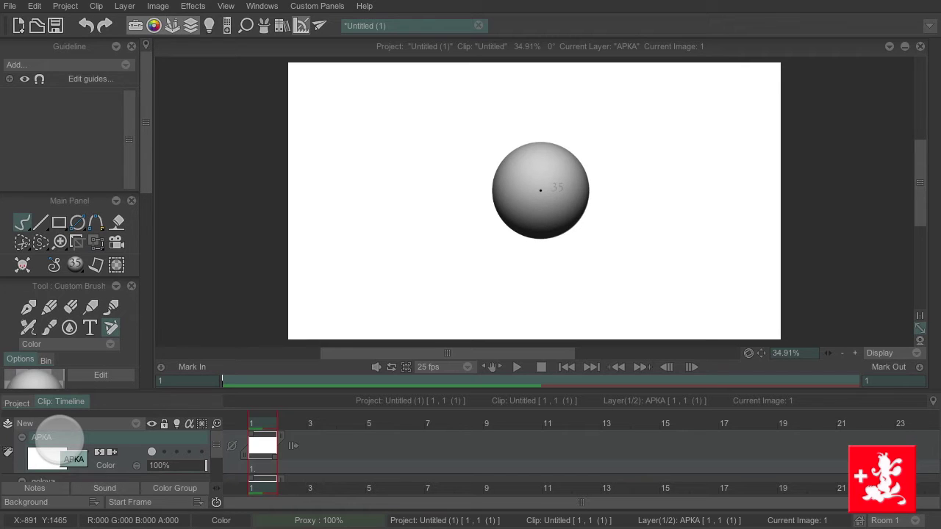
{"action": "left_click_drag", "start_coordinate": [279, 449], "coordinate": [545, 447]}
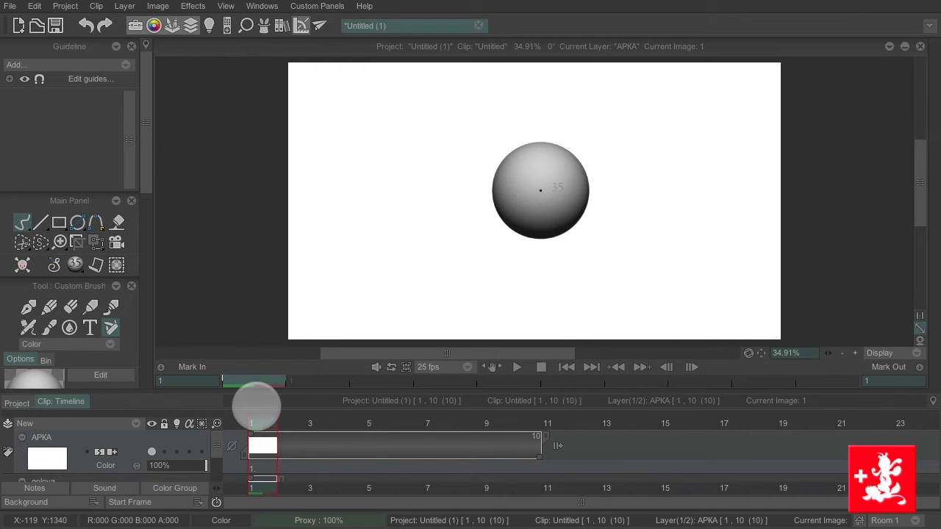
Add a KeyFramer motion effect to the FX Stack for the APKA layer.
{"action": "left_click", "coordinate": [264, 25]}
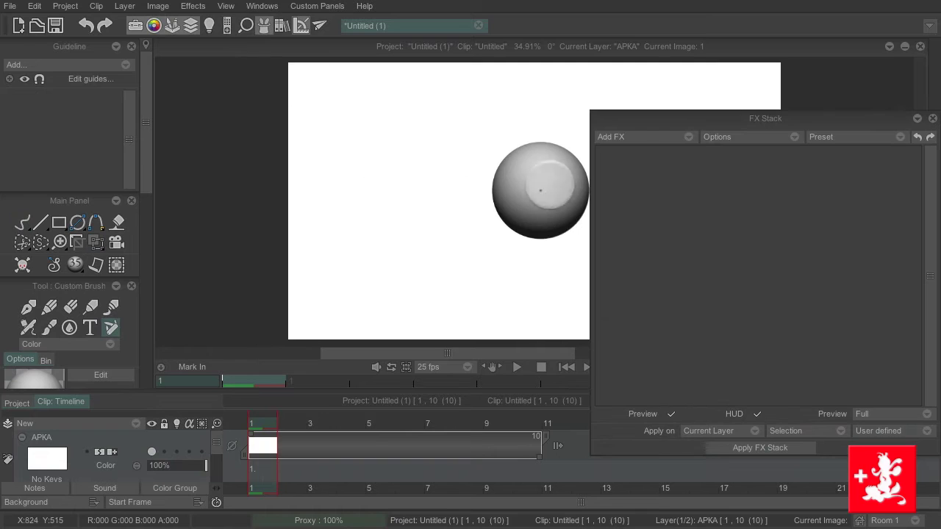
{"action": "left_click_drag", "start_coordinate": [746, 118], "coordinate": [710, 122]}
{"action": "left_click", "coordinate": [637, 140]}
{"action": "mouse_move", "coordinate": [683, 193]}
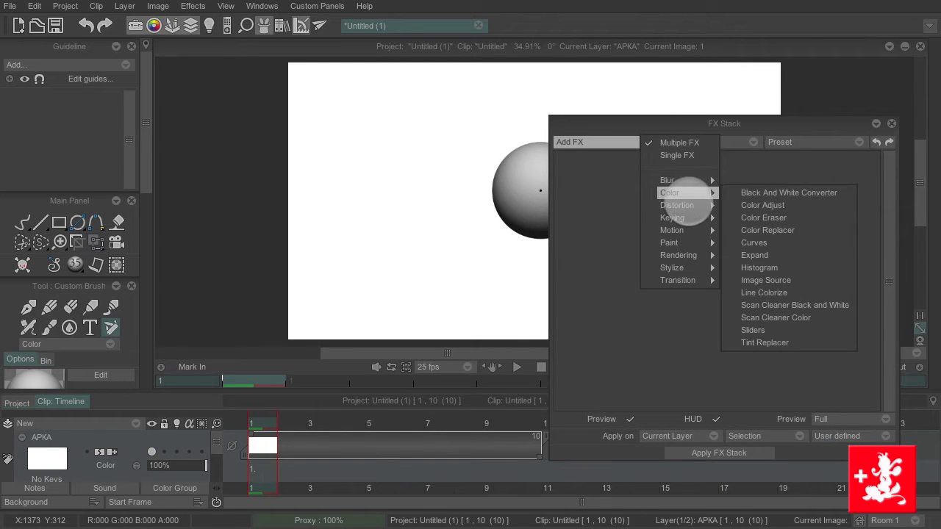
{"action": "mouse_move", "coordinate": [687, 230]}
{"action": "left_click", "coordinate": [770, 206]}
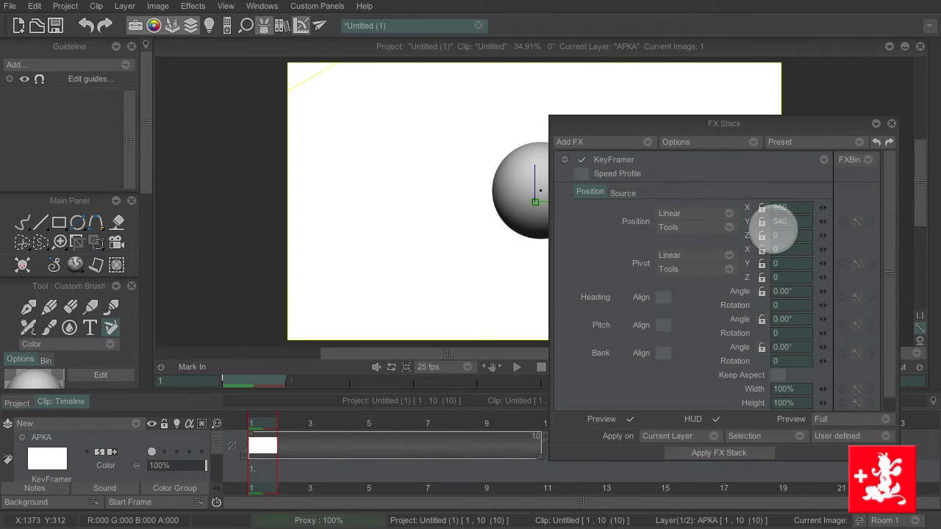
Set the KeyFramer's source to the golova layer.
{"action": "left_click", "coordinate": [624, 194]}
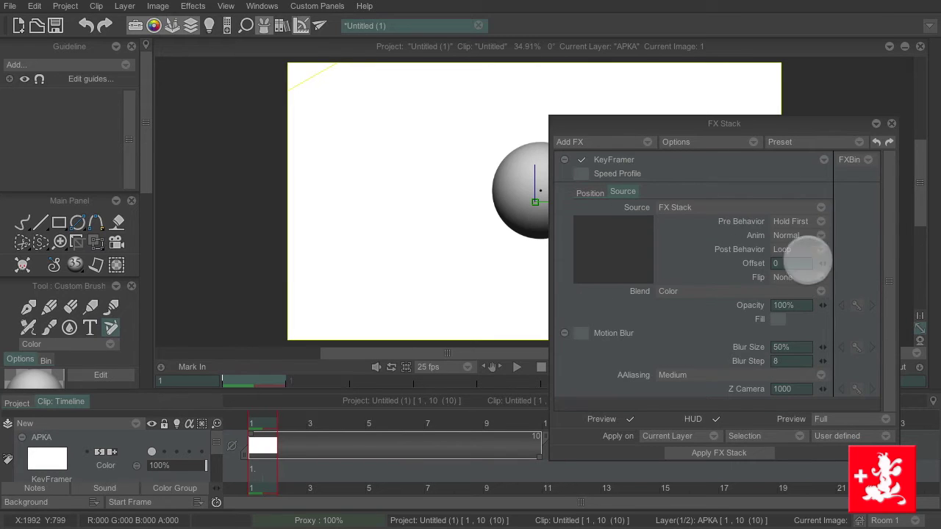
{"action": "left_click", "coordinate": [784, 207]}
{"action": "mouse_move", "coordinate": [827, 309]}
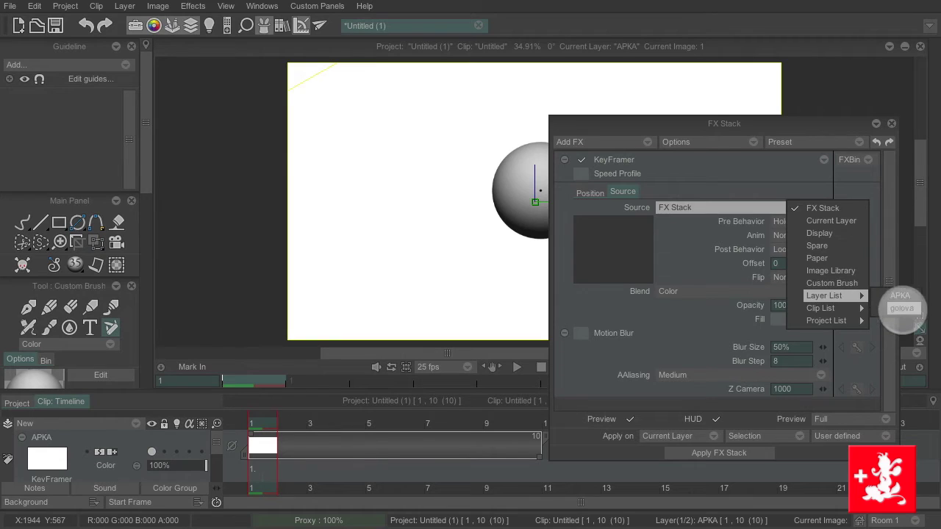
{"action": "left_click", "coordinate": [901, 308]}
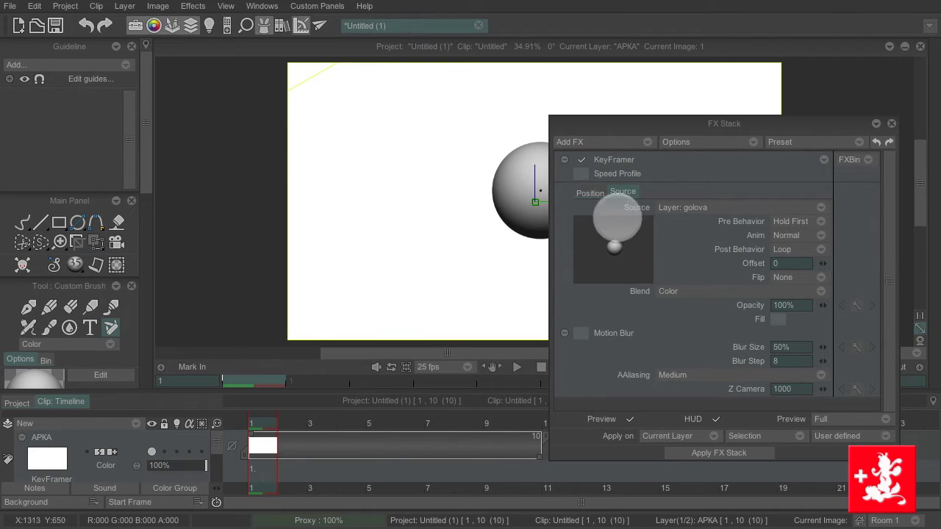
Create a KeyFramer key at frame 1 for the default position values.
{"action": "left_click", "coordinate": [594, 194]}
{"action": "left_click_drag", "start_coordinate": [744, 123], "coordinate": [760, 91]}
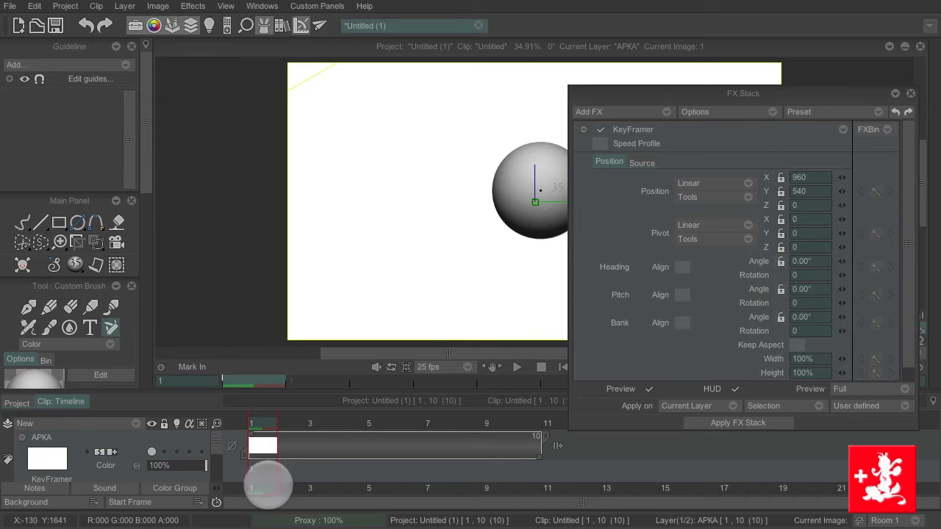
{"action": "left_click", "coordinate": [843, 130]}
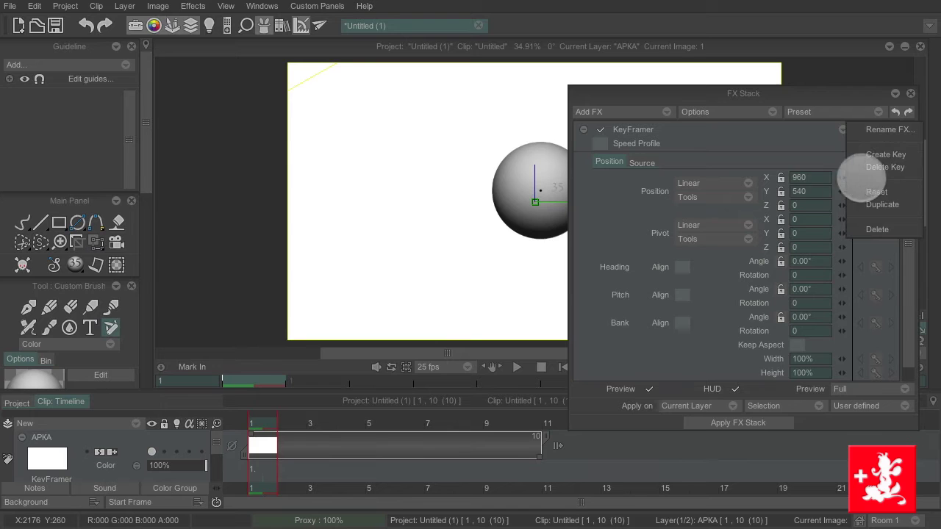
{"action": "left_click", "coordinate": [885, 154]}
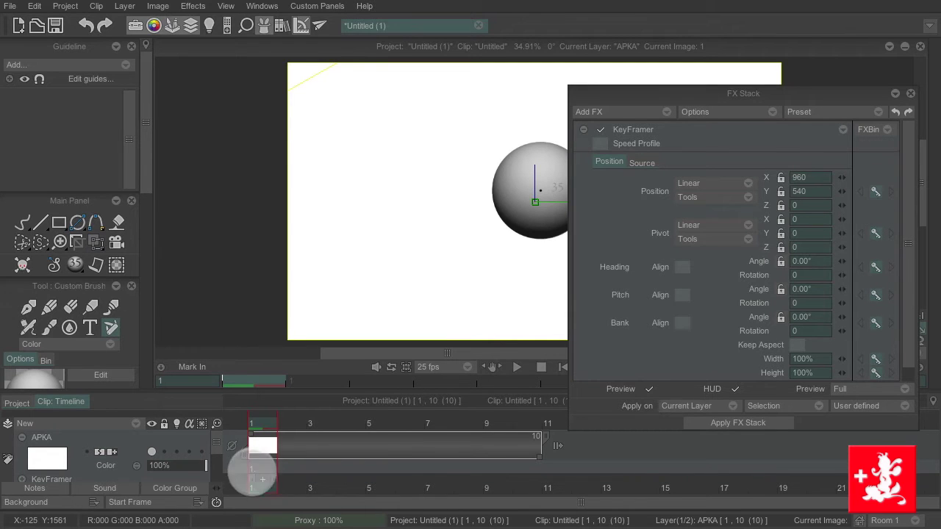
Mark the APKA layer with the green color group and move the keyframed sphere to about X 596, Y 457.
{"action": "left_click_drag", "start_coordinate": [634, 93], "coordinate": [742, 111]}
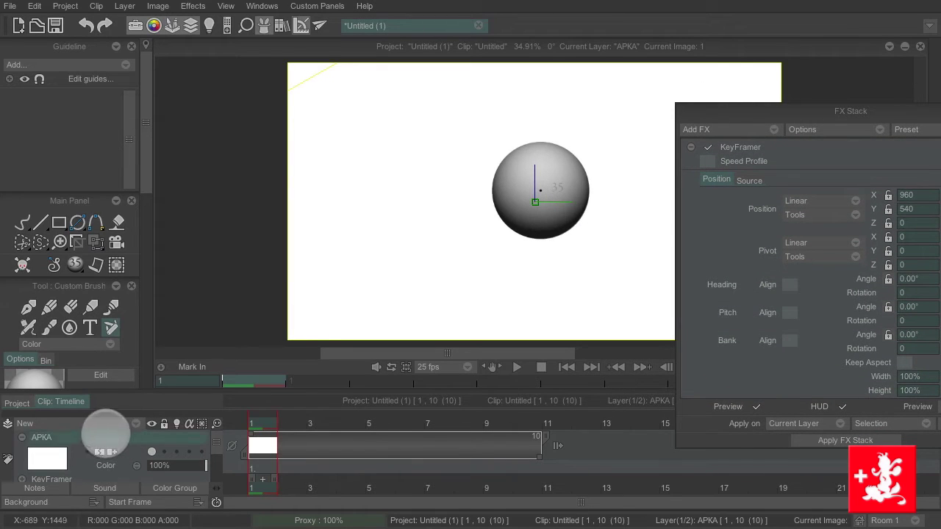
{"action": "left_click", "coordinate": [30, 440]}
{"action": "left_click", "coordinate": [60, 468]}
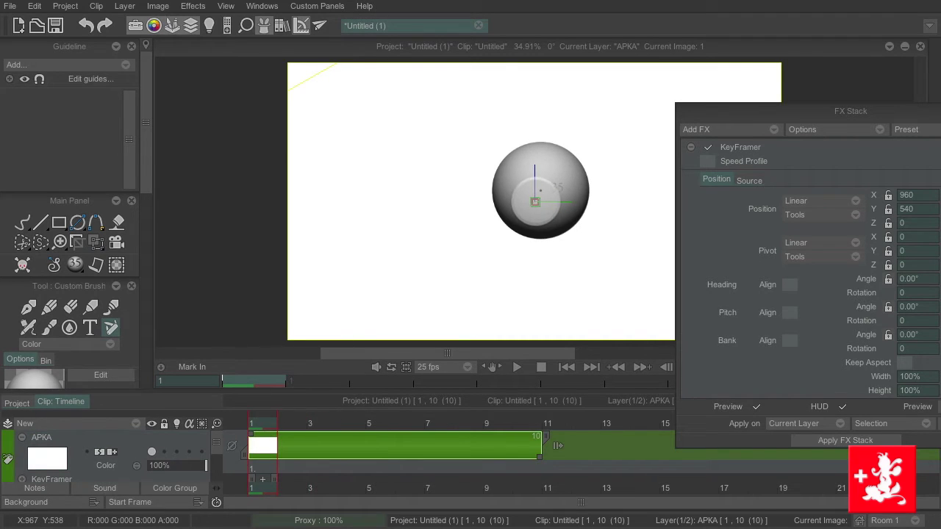
{"action": "left_click_drag", "start_coordinate": [535, 201], "coordinate": [441, 180]}
Mark the golova layer with the orange color group and hide it.
{"action": "left_click_drag", "start_coordinate": [217, 442], "coordinate": [213, 464]}
{"action": "left_click", "coordinate": [10, 446]}
{"action": "left_click", "coordinate": [12, 435]}
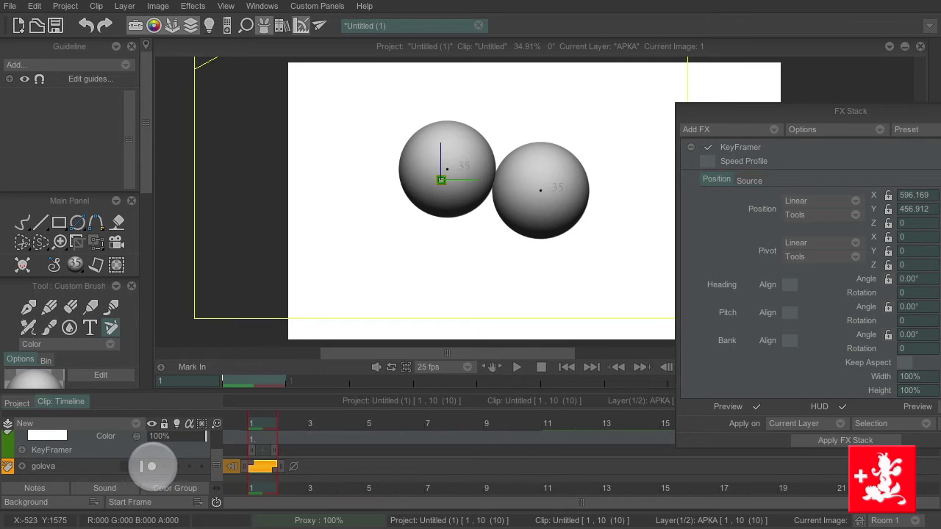
{"action": "left_click", "coordinate": [151, 466]}
{"action": "left_click_drag", "start_coordinate": [215, 467], "coordinate": [218, 438]}
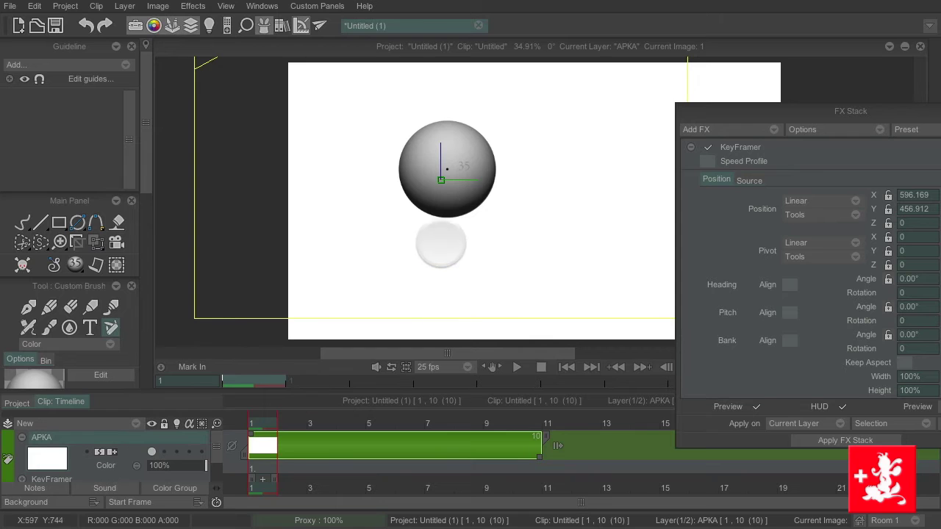
Move the keyframed sphere to about X 668, Y 454.
{"action": "left_click_drag", "start_coordinate": [441, 179], "coordinate": [460, 179]}
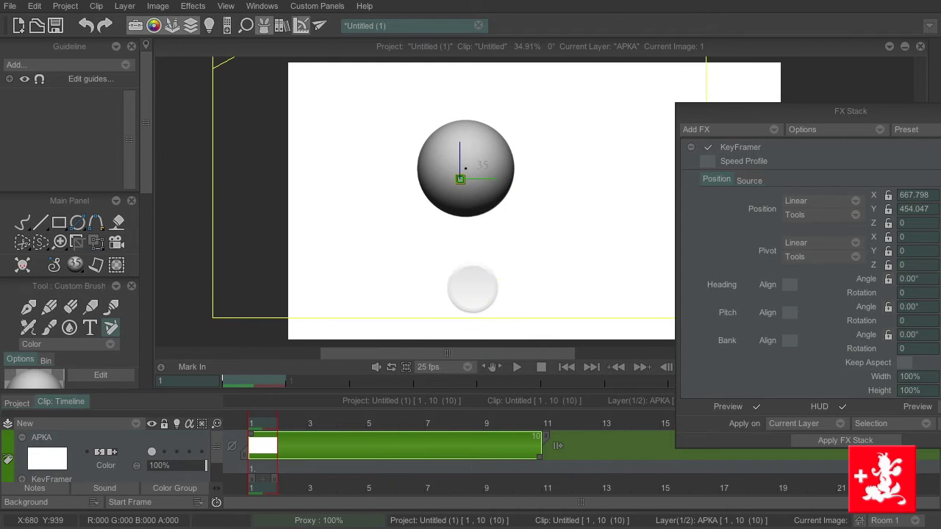
At frame 10, move the keyframed sphere horizontally to about X 799, Y 448.
{"action": "left_click_drag", "start_coordinate": [739, 115], "coordinate": [771, 216]}
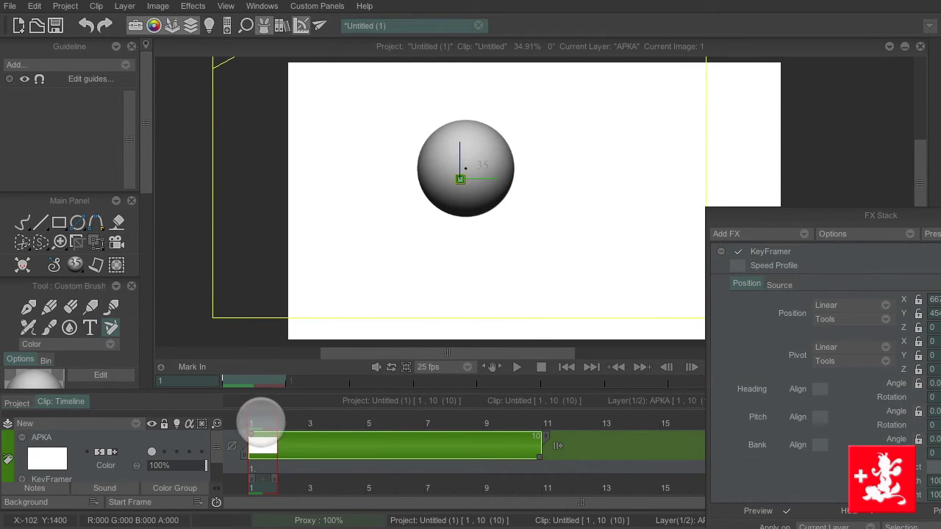
{"action": "left_click_drag", "start_coordinate": [263, 420], "coordinate": [535, 417]}
{"action": "left_click_drag", "start_coordinate": [460, 179], "coordinate": [494, 179]}
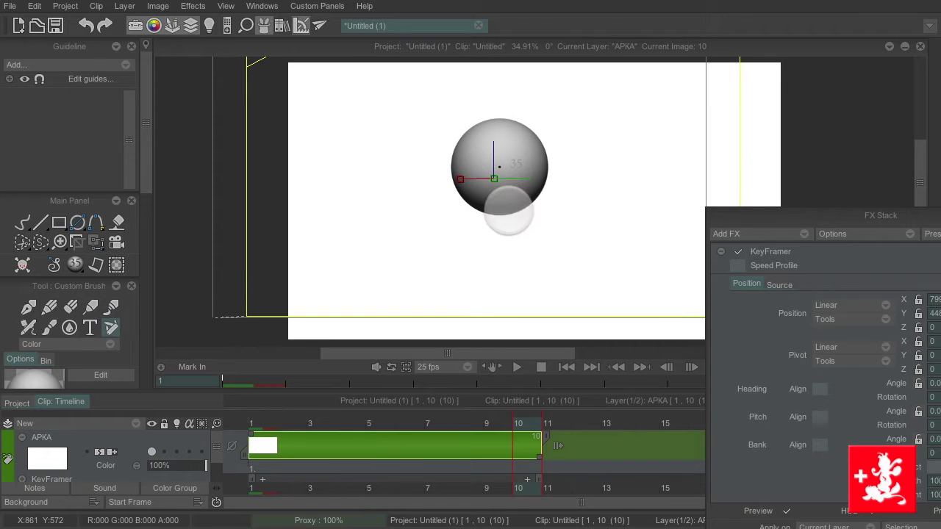
At frame 5, lower the sphere to about X 726, Y 462 and curve the motion path through that key.
{"action": "left_click_drag", "start_coordinate": [525, 423], "coordinate": [384, 414]}
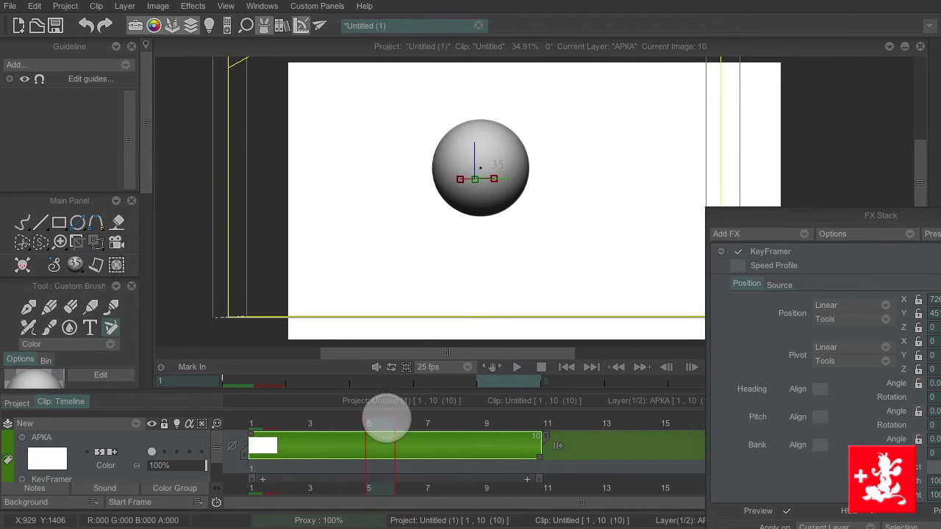
{"action": "left_click_drag", "start_coordinate": [480, 178], "coordinate": [483, 204]}
{"action": "right_click", "coordinate": [474, 163]}
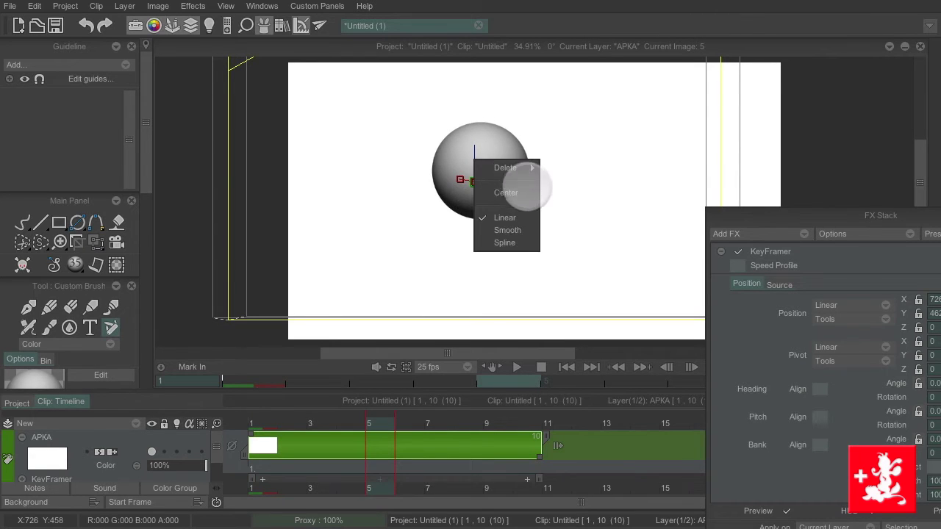
{"action": "left_click", "coordinate": [514, 230]}
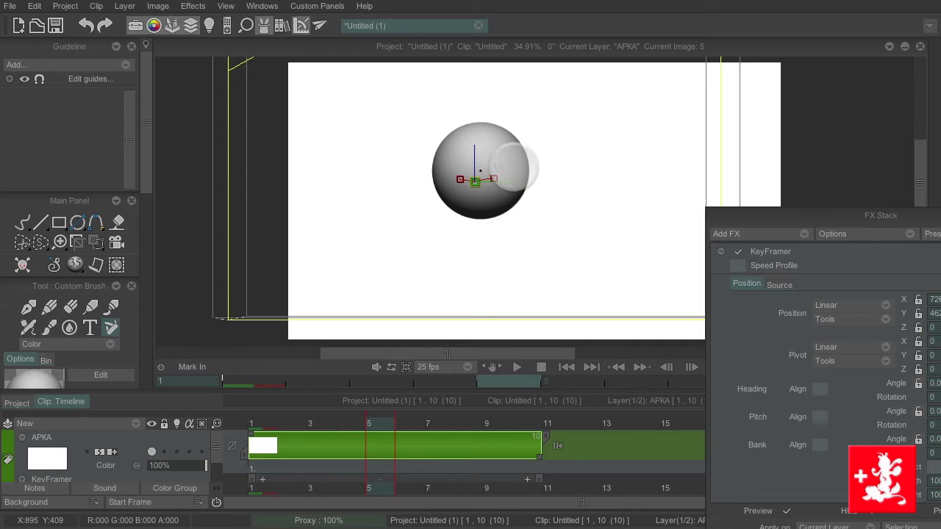
{"action": "scroll", "coordinate": [508, 169], "scroll_direction": "up", "scroll_amount": 5}
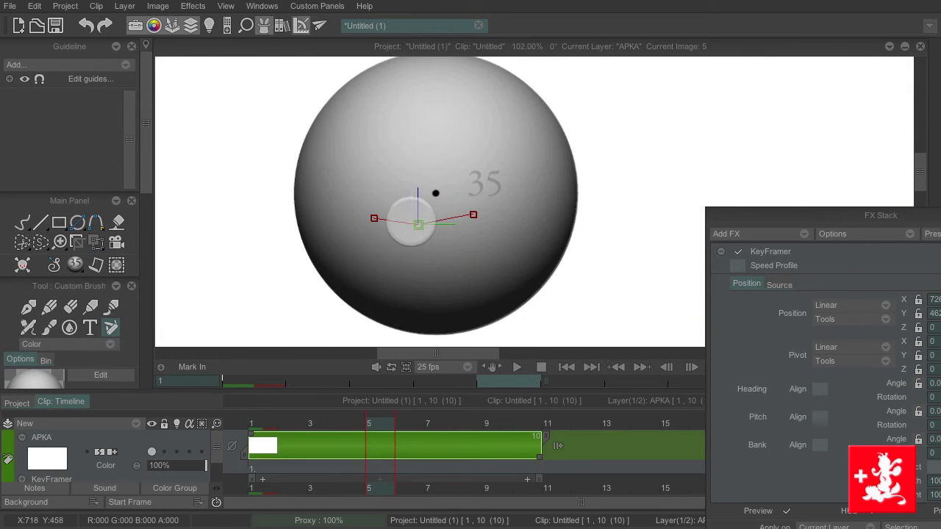
{"action": "left_click_drag", "start_coordinate": [431, 231], "coordinate": [518, 226]}
Switch the motion path keys at frames 1 and 10 from straight to Spline interpolation.
{"action": "left_click", "coordinate": [374, 218]}
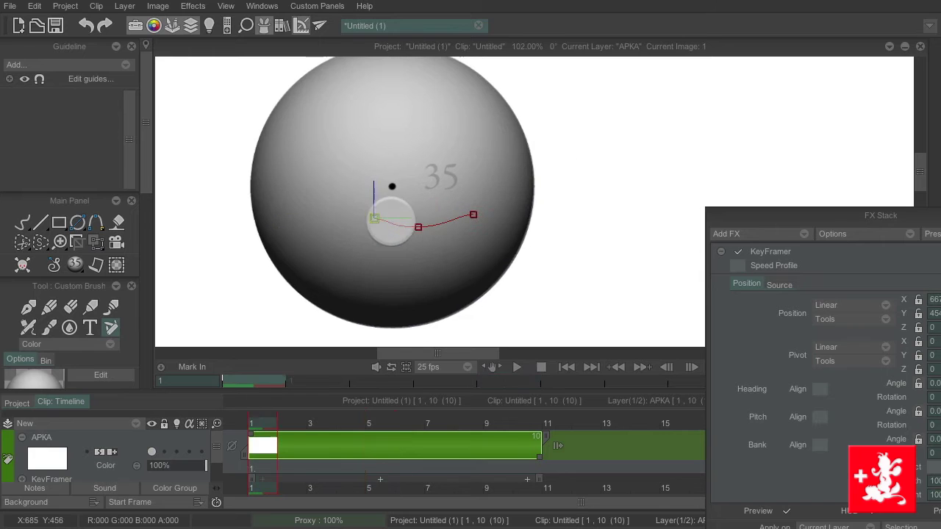
{"action": "right_click", "coordinate": [374, 218]}
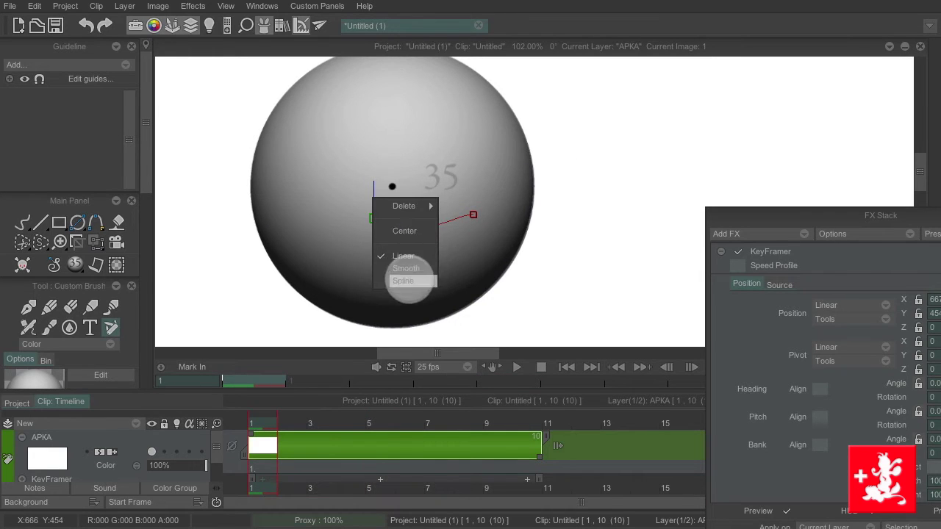
{"action": "left_click", "coordinate": [409, 276]}
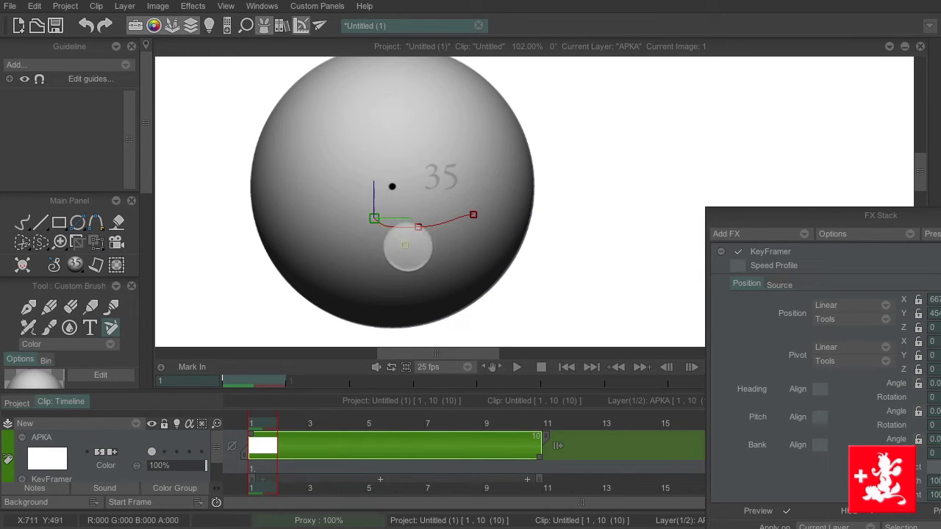
{"action": "scroll", "coordinate": [471, 225], "scroll_direction": "up", "scroll_amount": 3}
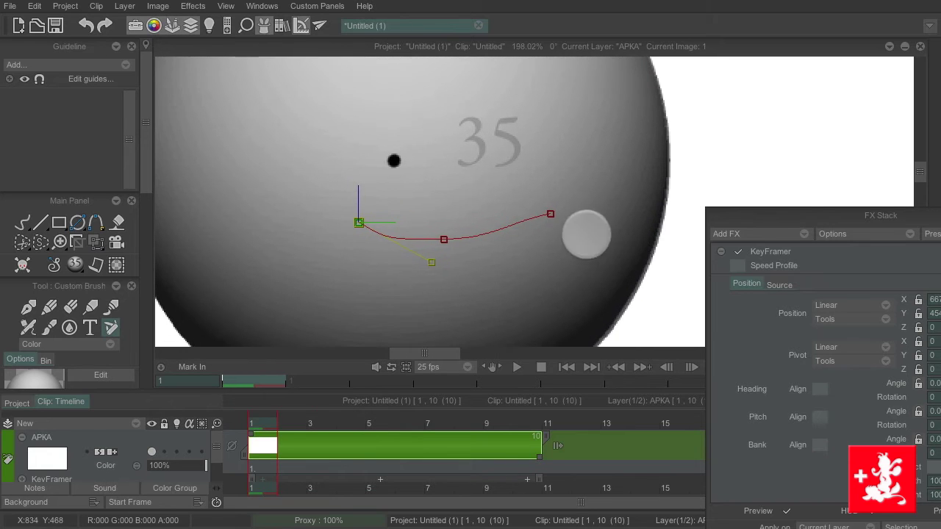
{"action": "left_click", "coordinate": [551, 214]}
{"action": "right_click", "coordinate": [552, 215]}
{"action": "left_click", "coordinate": [579, 276]}
Lower the frame 5 key to about X 728, Y 471 and shorten the frame 1 key's curve handle to even out the arc.
{"action": "left_click", "coordinate": [443, 239]}
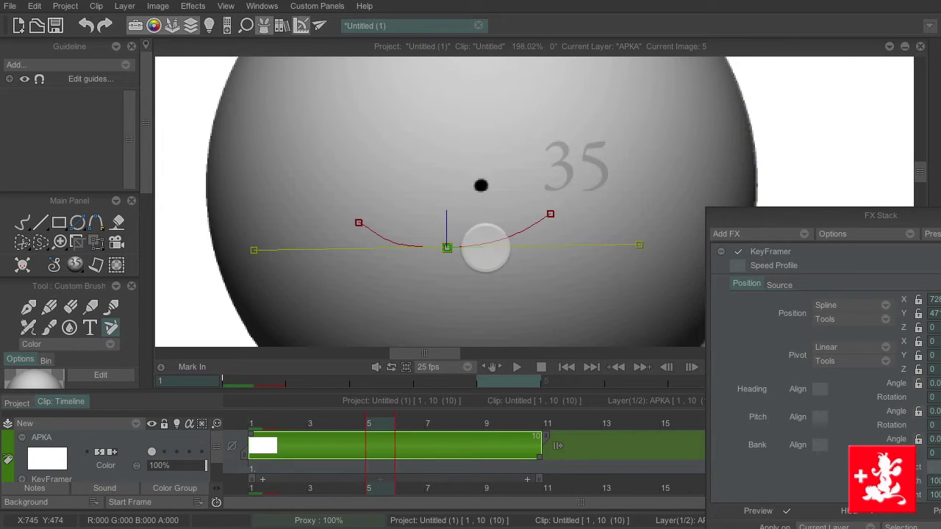
{"action": "left_click", "coordinate": [550, 213]}
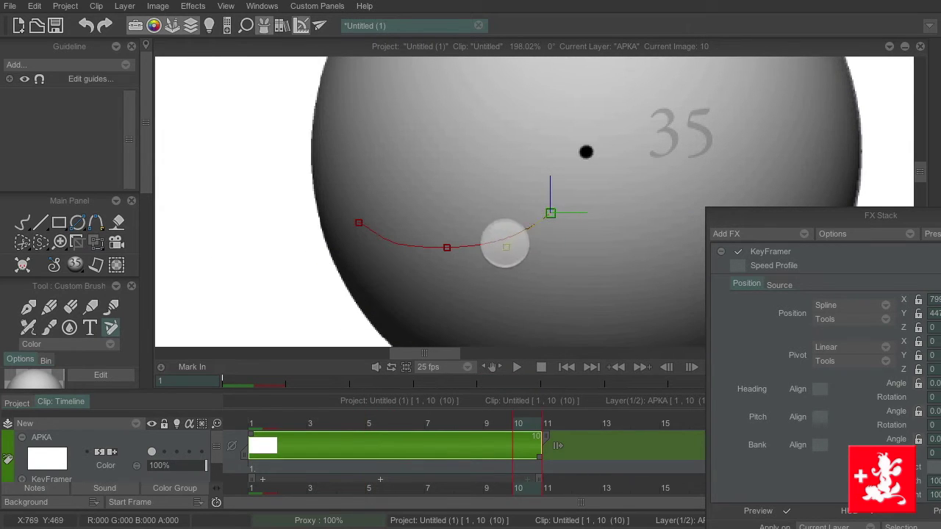
{"action": "left_click", "coordinate": [358, 222]}
{"action": "left_click_drag", "start_coordinate": [430, 262], "coordinate": [414, 245]}
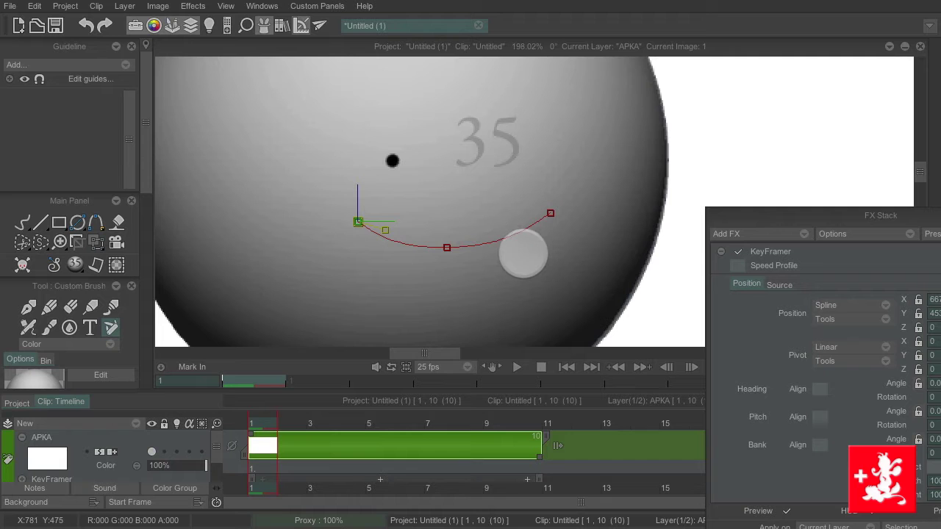
{"action": "scroll", "coordinate": [524, 252], "scroll_direction": "down", "scroll_amount": 3}
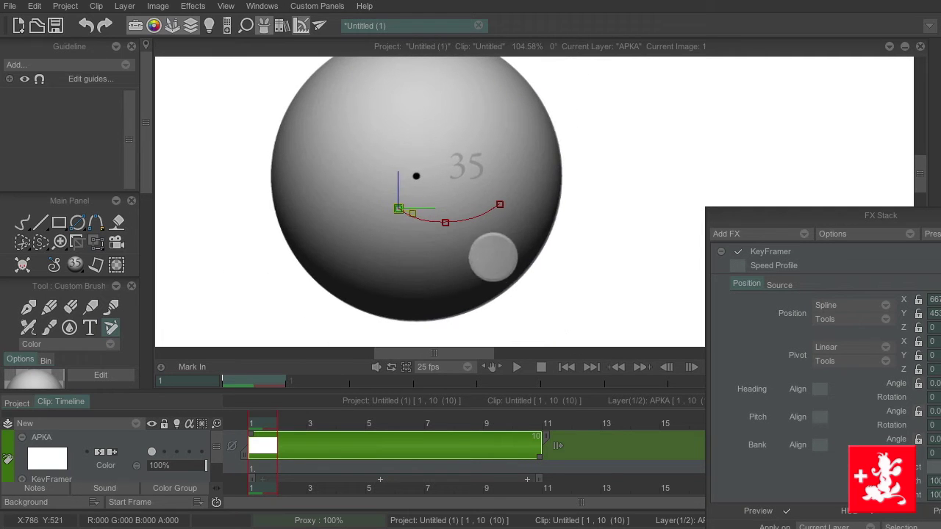
Scrub through the timeline and back to frame 1 to preview the sphere moving along its curved path.
{"action": "left_click_drag", "start_coordinate": [735, 214], "coordinate": [640, 164]}
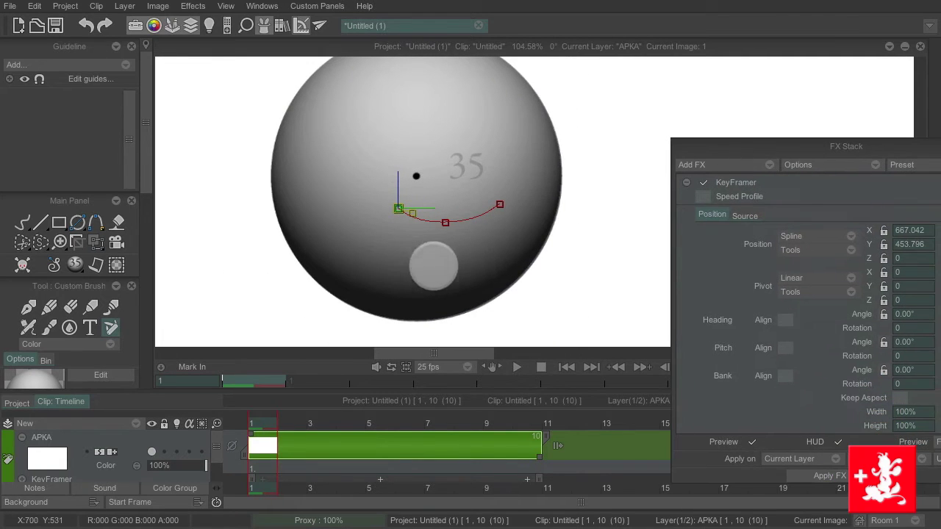
{"action": "left_click_drag", "start_coordinate": [279, 416], "coordinate": [253, 424]}
{"action": "scroll", "coordinate": [489, 273], "scroll_direction": "down", "scroll_amount": 4}
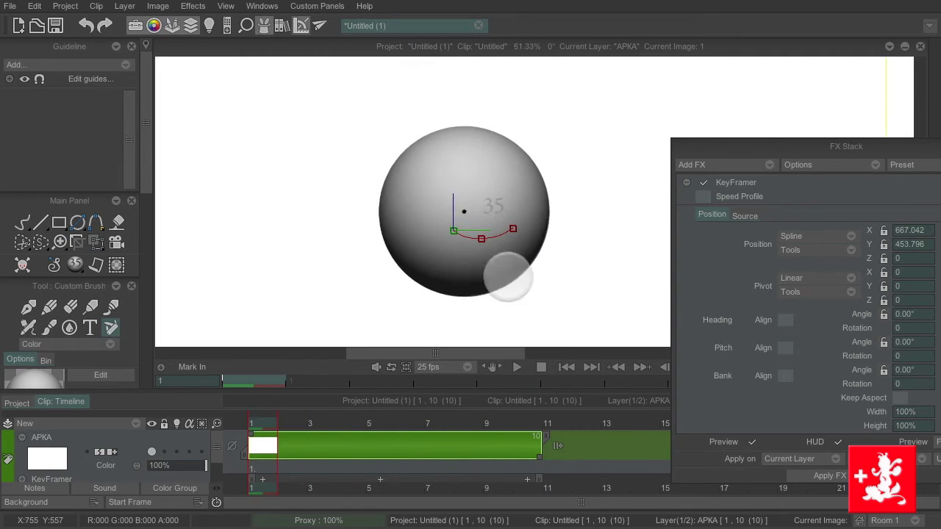
{"action": "scroll", "coordinate": [526, 270], "scroll_direction": "down", "scroll_amount": 2}
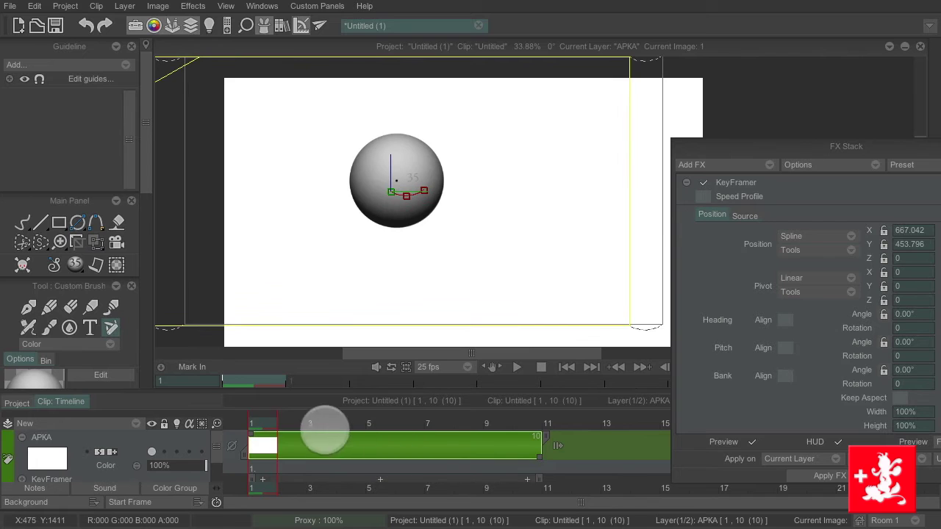
{"action": "left_click", "coordinate": [276, 424]}
{"action": "left_click_drag", "start_coordinate": [355, 424], "coordinate": [252, 419]}
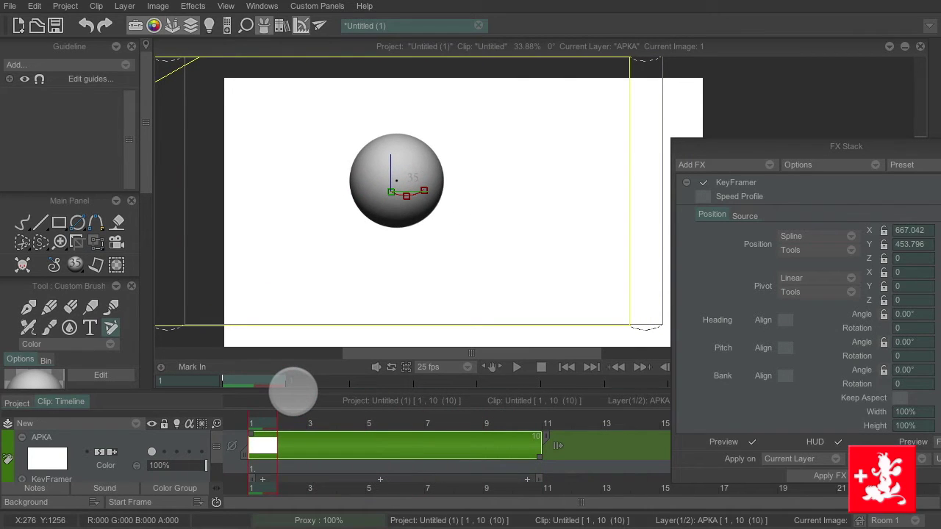
Select all ten frames of the APKA layer and apply the KeyFramer effect stack to them.
{"action": "left_click_drag", "start_coordinate": [768, 150], "coordinate": [731, 73]}
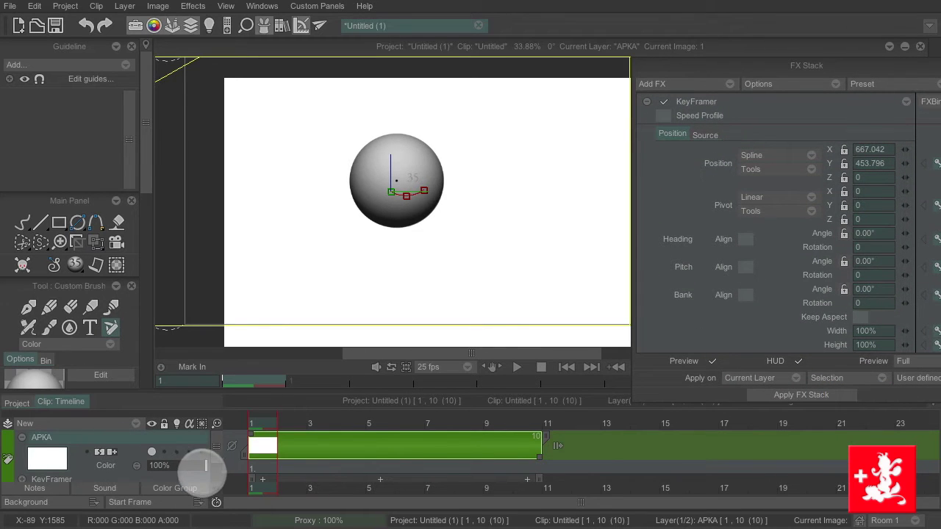
{"action": "scroll", "coordinate": [209, 449], "scroll_direction": "down", "scroll_amount": 1}
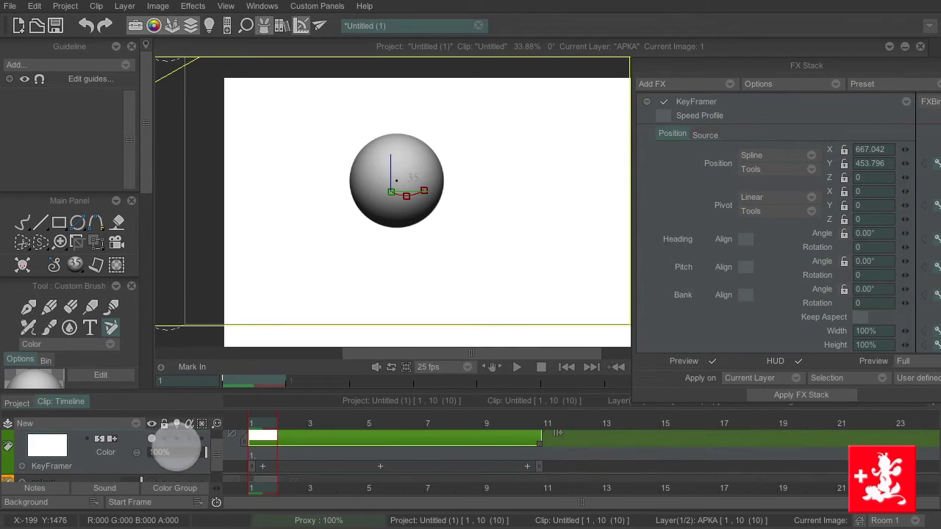
{"action": "scroll", "coordinate": [212, 448], "scroll_direction": "up", "scroll_amount": 1}
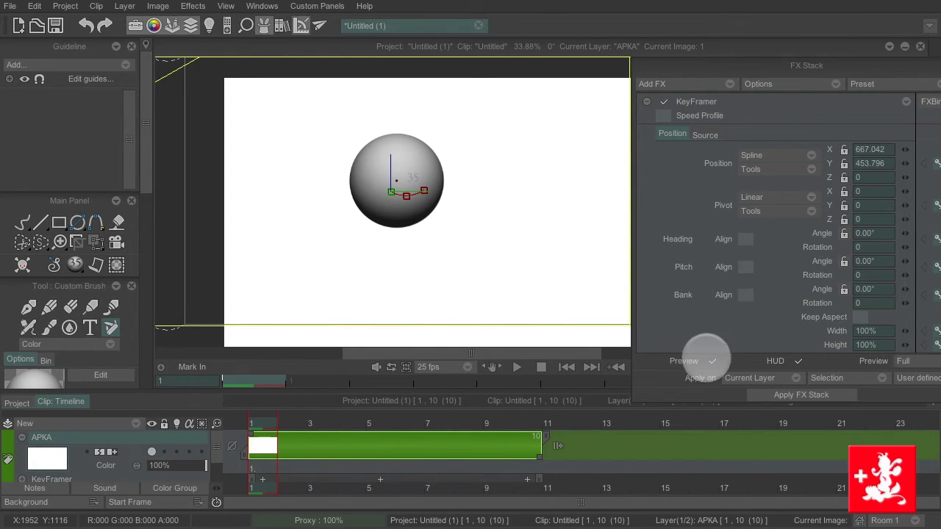
{"action": "left_click", "coordinate": [798, 361]}
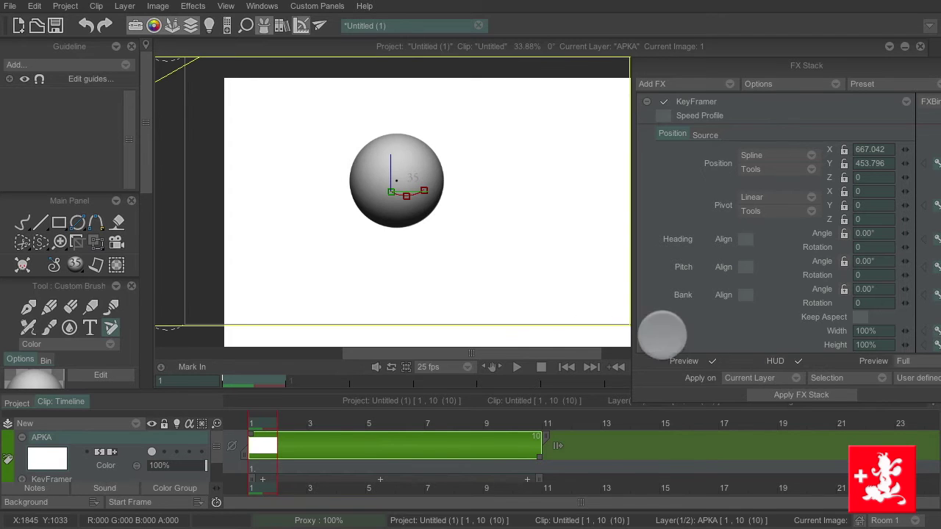
{"action": "left_click", "coordinate": [263, 466]}
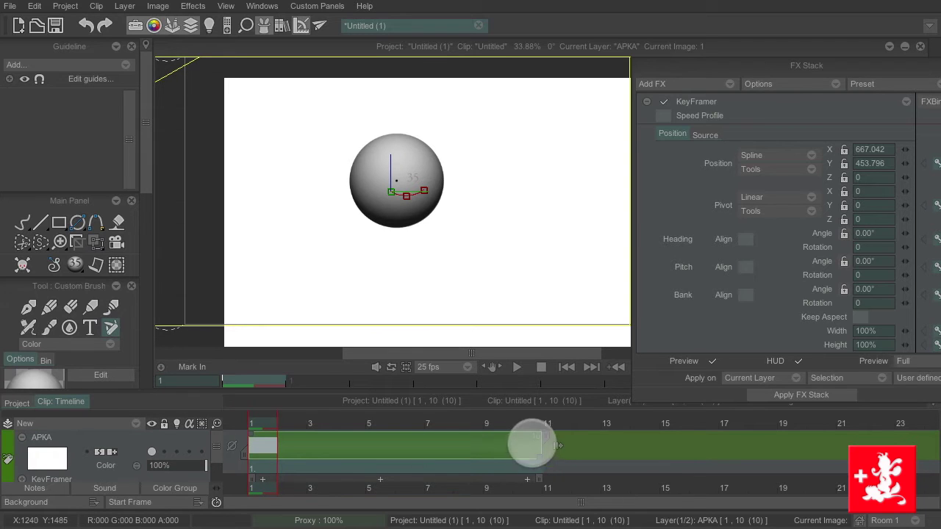
{"action": "left_click", "coordinate": [791, 393]}
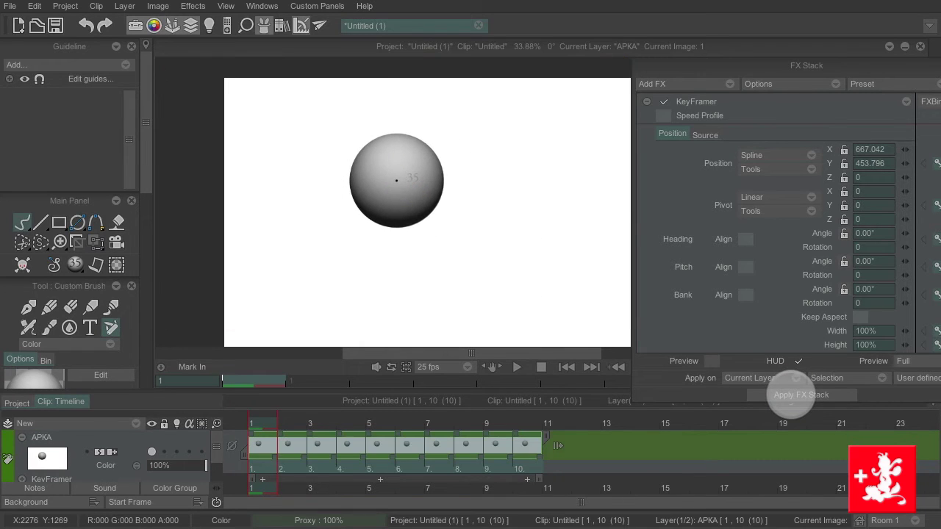
Scrub through the APKA layer's rendered frames and return to frame 1 to review the movement.
{"action": "left_click_drag", "start_coordinate": [773, 65], "coordinate": [741, 79]}
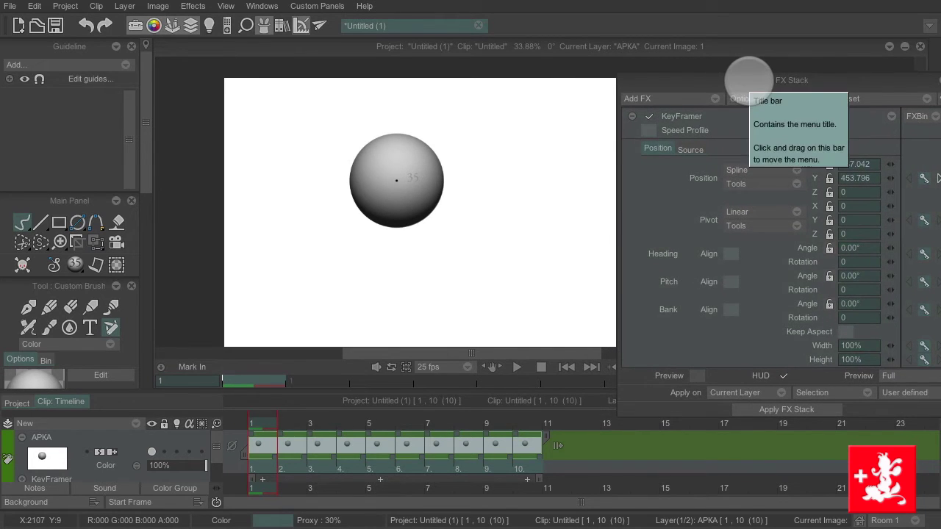
{"action": "left_click_drag", "start_coordinate": [286, 422], "coordinate": [252, 413]}
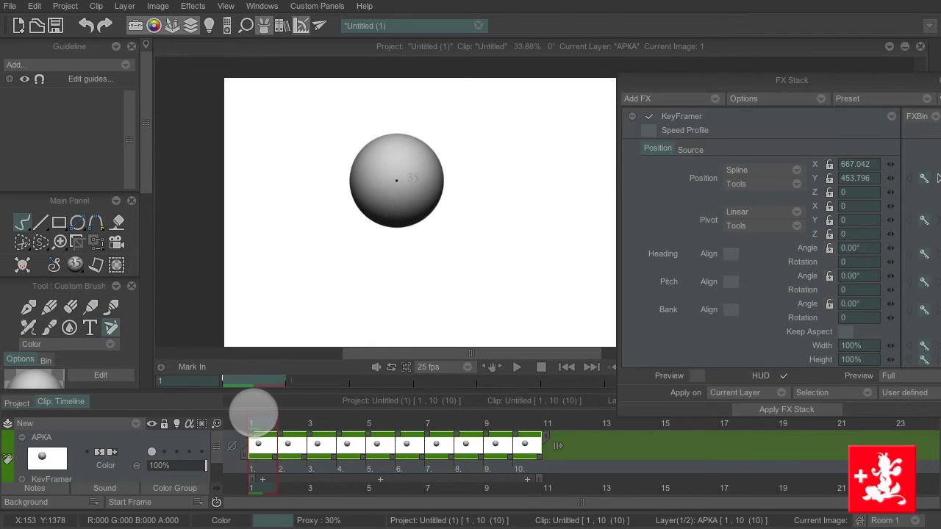
{"action": "left_click", "coordinate": [109, 423]}
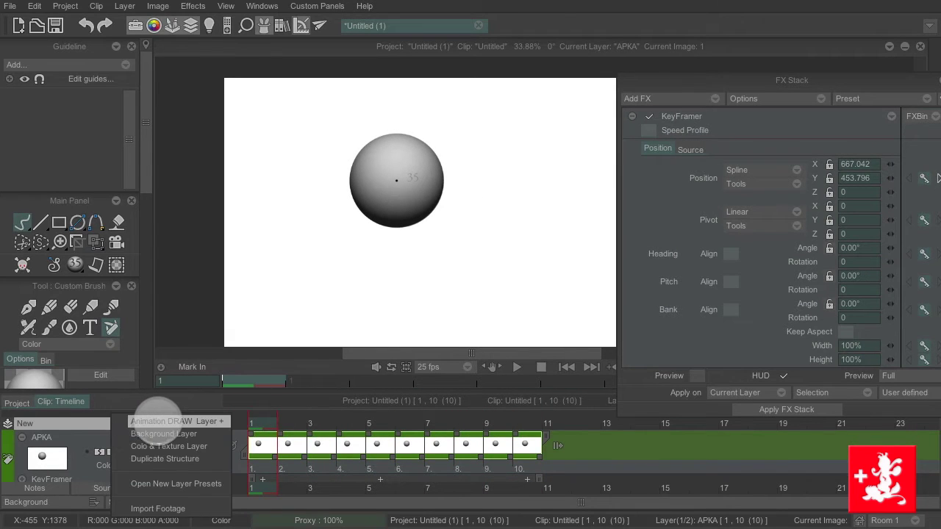
{"action": "left_click", "coordinate": [75, 448]}
Make the golova layer visible again and set it as the current layer.
{"action": "left_click_drag", "start_coordinate": [216, 448], "coordinate": [216, 467]}
{"action": "left_click", "coordinate": [22, 465]}
{"action": "left_click", "coordinate": [152, 454]}
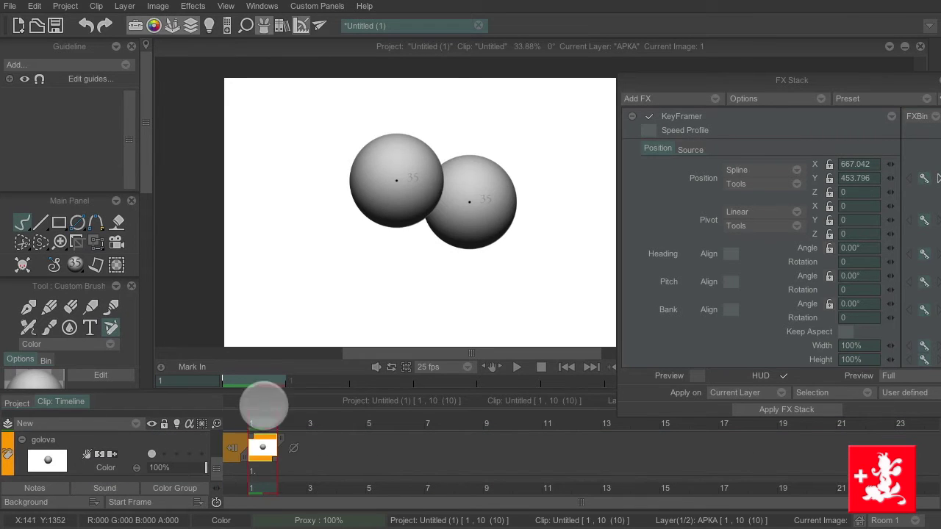
{"action": "left_click", "coordinate": [169, 449]}
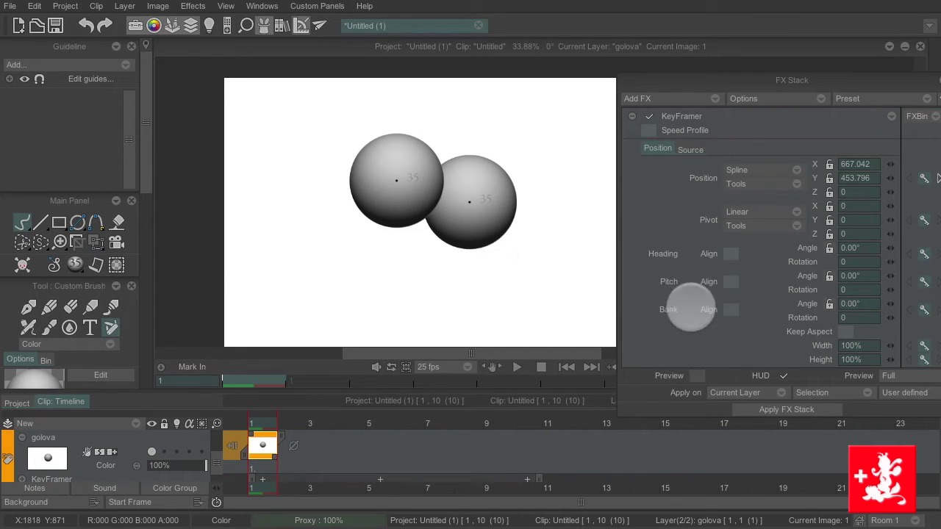
Collapse the FX Stack and scale the golova layer's sphere down around its center.
{"action": "left_click_drag", "start_coordinate": [814, 87], "coordinate": [698, 86]}
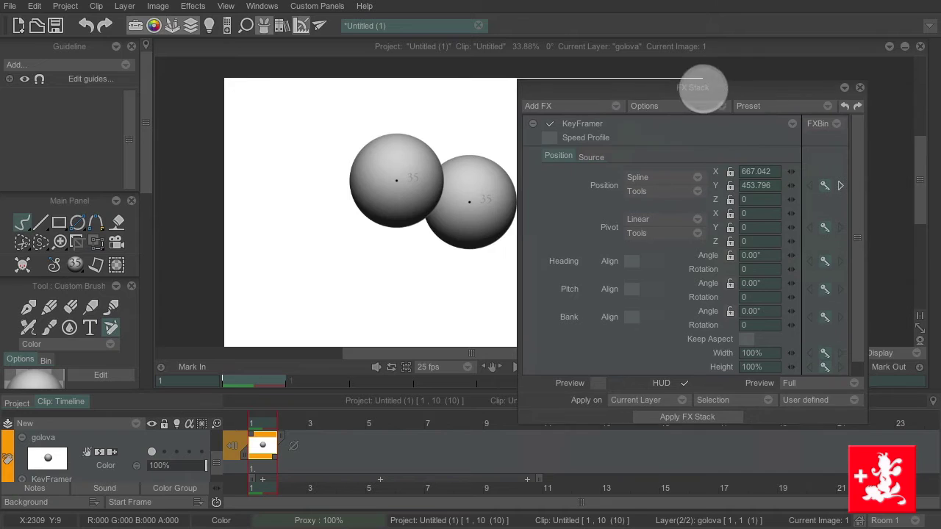
{"action": "left_click", "coordinate": [844, 89]}
{"action": "mouse_move", "coordinate": [264, 423]}
{"action": "left_mouse_down"}
{"action": "mouse_move", "coordinate": [286, 426]}
{"action": "mouse_move", "coordinate": [262, 423]}
{"action": "left_mouse_up"}
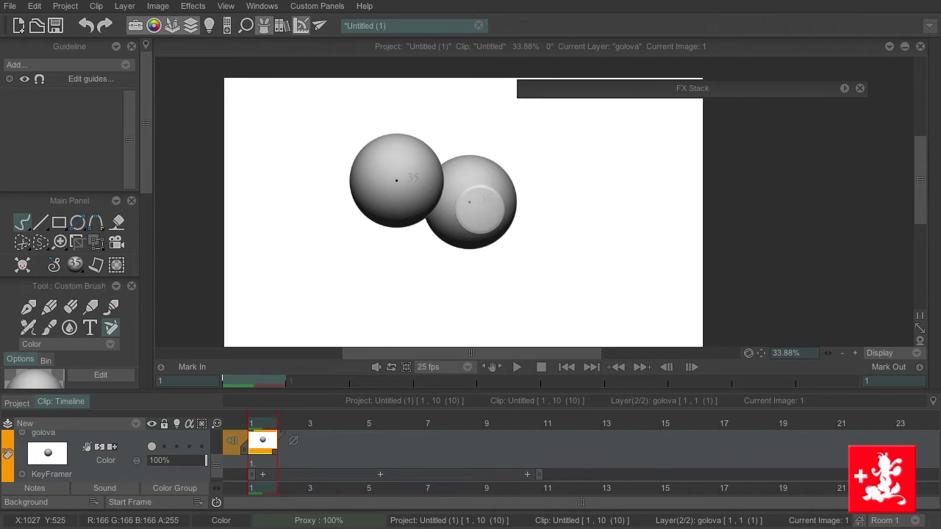
{"action": "key", "text": "ctrl+t"}
{"action": "left_click_drag", "start_coordinate": [517, 155], "coordinate": [498, 175]}
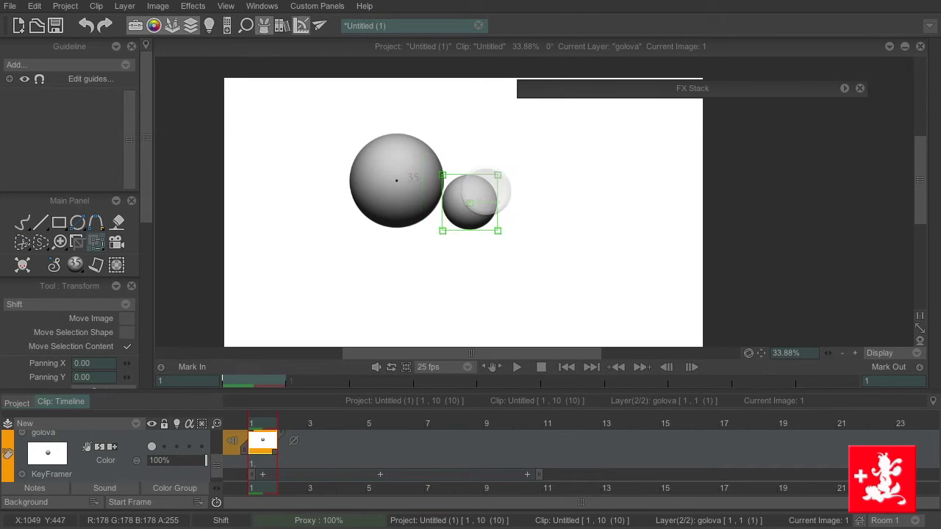
{"action": "key", "text": "Return"}
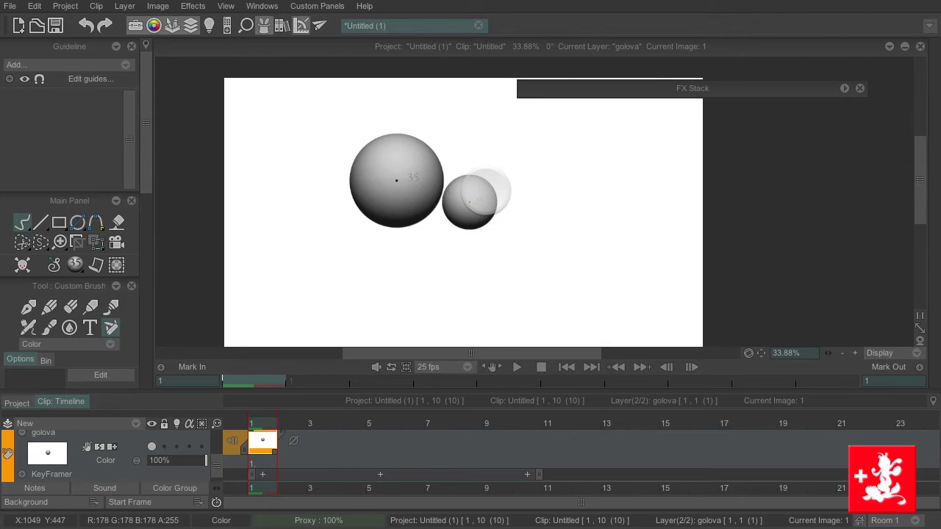
Create a new layer from the APKA layer with Duplicate Structure and scrub through its frames.
{"action": "left_click_drag", "start_coordinate": [585, 91], "coordinate": [585, 81]}
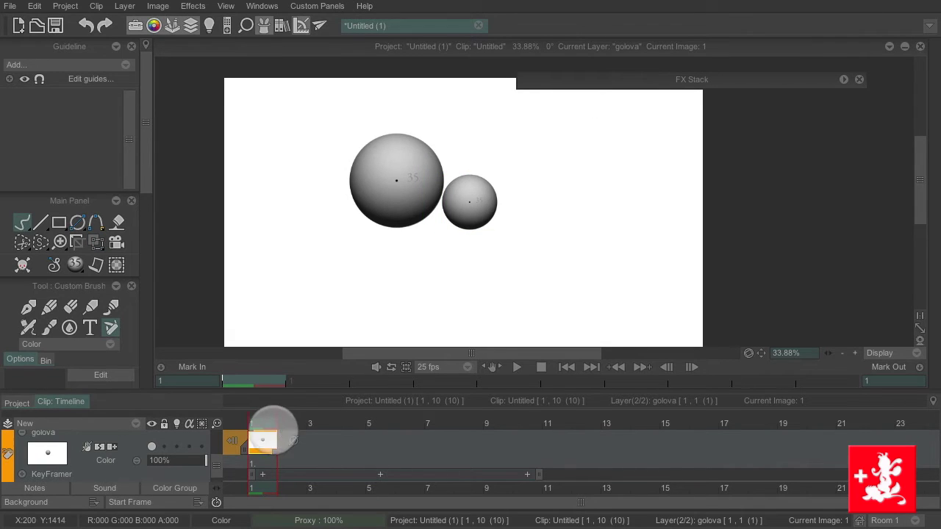
{"action": "left_click_drag", "start_coordinate": [216, 466], "coordinate": [216, 438]}
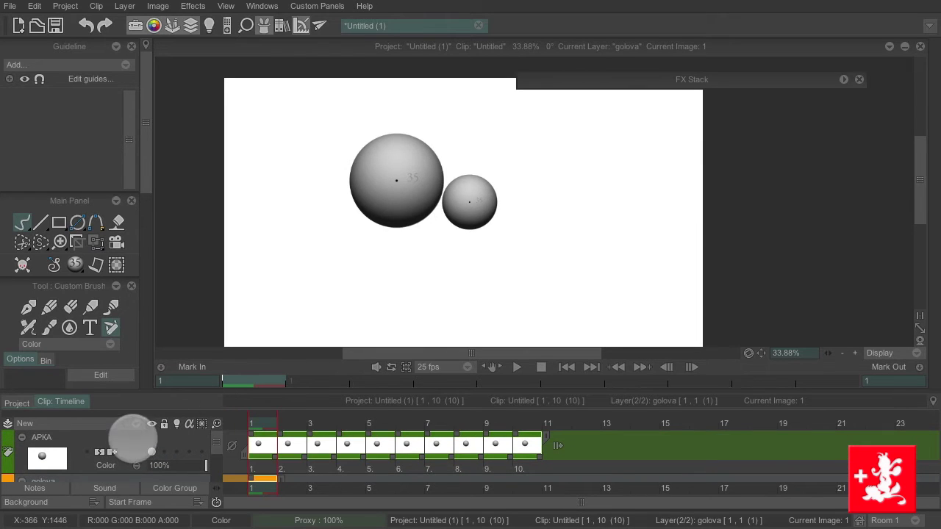
{"action": "left_click", "coordinate": [126, 436]}
{"action": "left_click", "coordinate": [121, 425]}
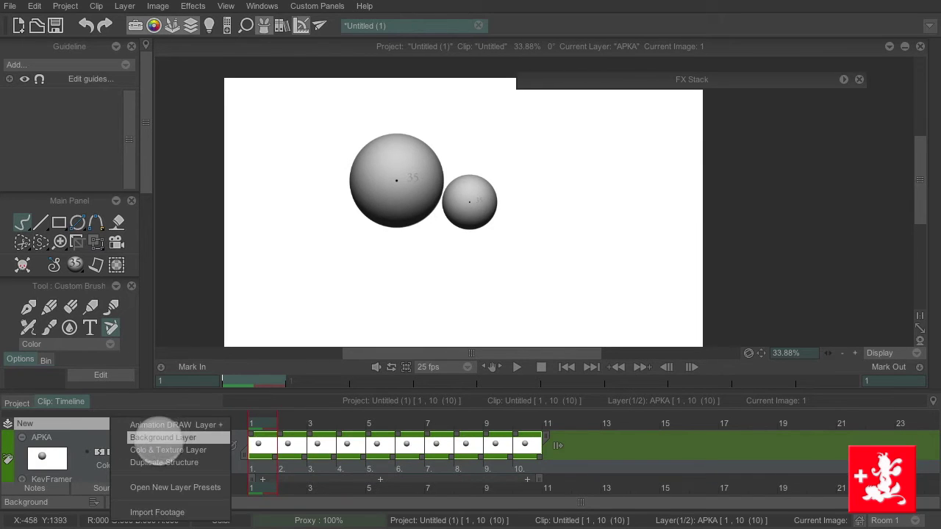
{"action": "left_click", "coordinate": [206, 464]}
{"action": "left_click_drag", "start_coordinate": [276, 423], "coordinate": [469, 418]}
{"action": "left_click", "coordinate": [252, 411]}
{"action": "left_click_drag", "start_coordinate": [280, 420], "coordinate": [533, 443]}
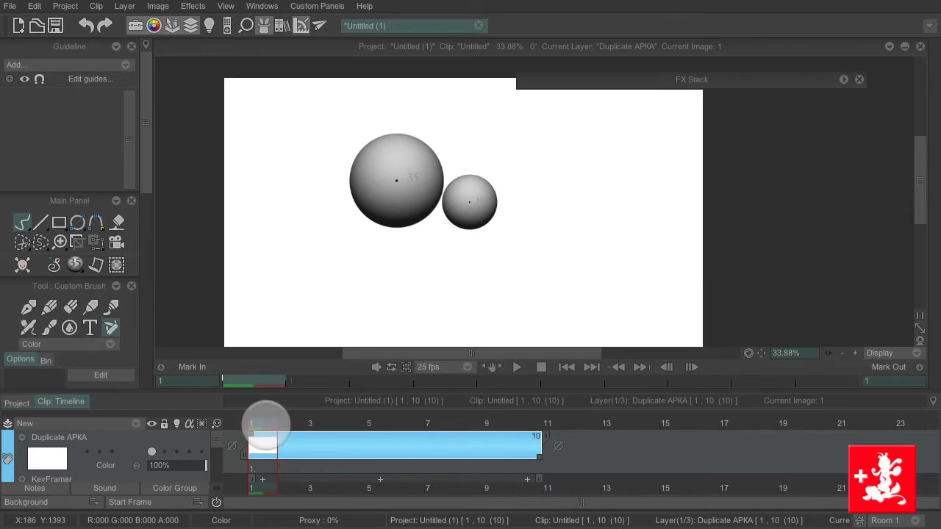
Rename the duplicated APKA layer as APKA HOCA.
{"action": "left_click_drag", "start_coordinate": [217, 440], "coordinate": [216, 441]}
{"action": "double_click", "coordinate": [79, 435]}
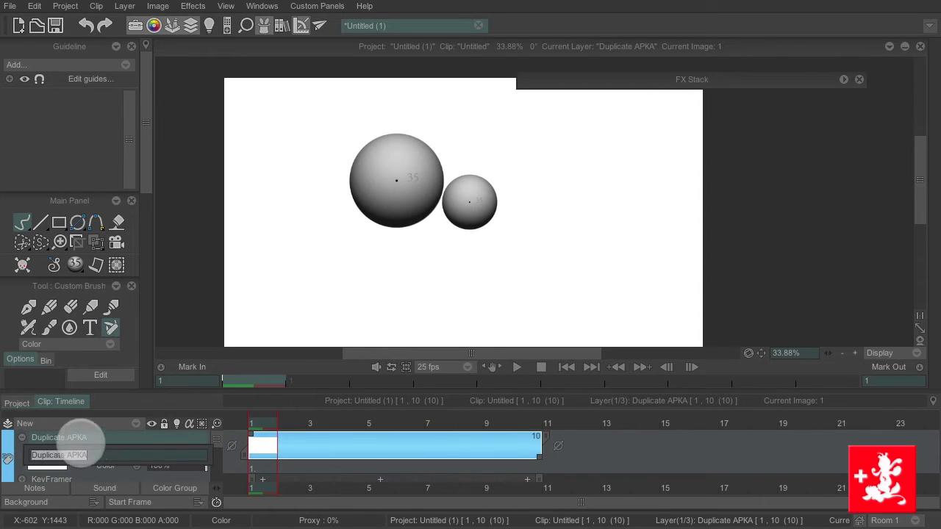
{"action": "left_click", "coordinate": [59, 456]}
{"action": "left_click_drag", "start_coordinate": [89, 456], "coordinate": [33, 456]}
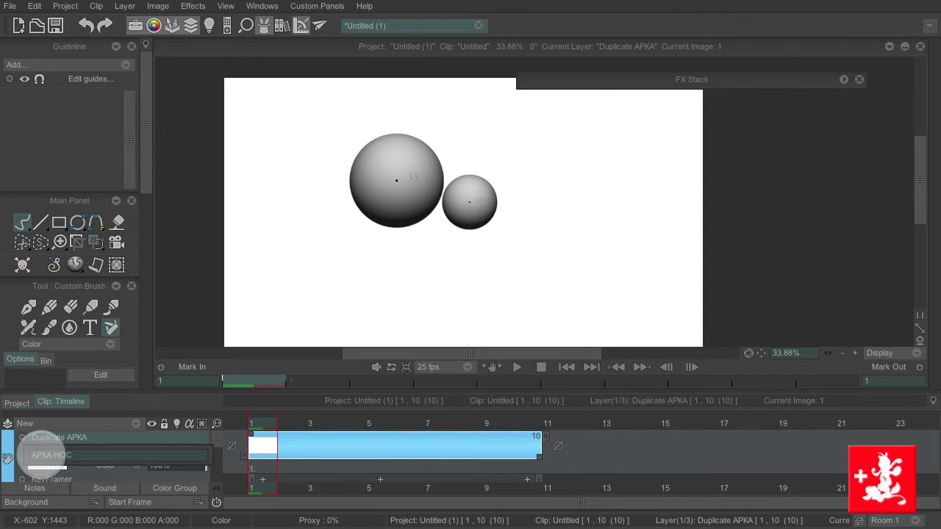
{"action": "type", "text": "APKA HOCA"}
{"action": "key", "text": "Return"}
{"action": "mouse_move", "coordinate": [262, 423]}
{"action": "left_mouse_down"}
{"action": "mouse_move", "coordinate": [512, 426]}
{"action": "mouse_move", "coordinate": [361, 434]}
{"action": "mouse_move", "coordinate": [252, 424]}
{"action": "left_mouse_up"}
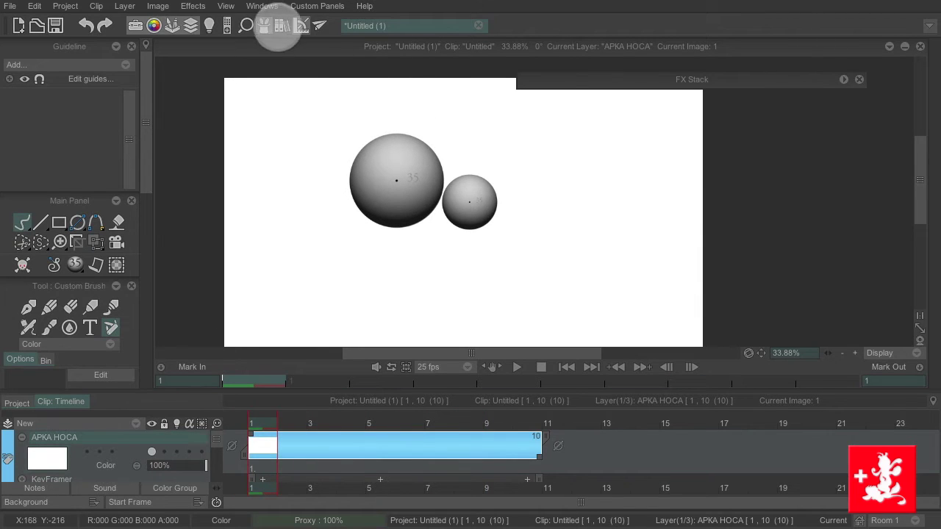
Expand the FX Stack and set the KeyFramer source for the APKA HOCA layer to the golova layer.
{"action": "left_click", "coordinate": [844, 78]}
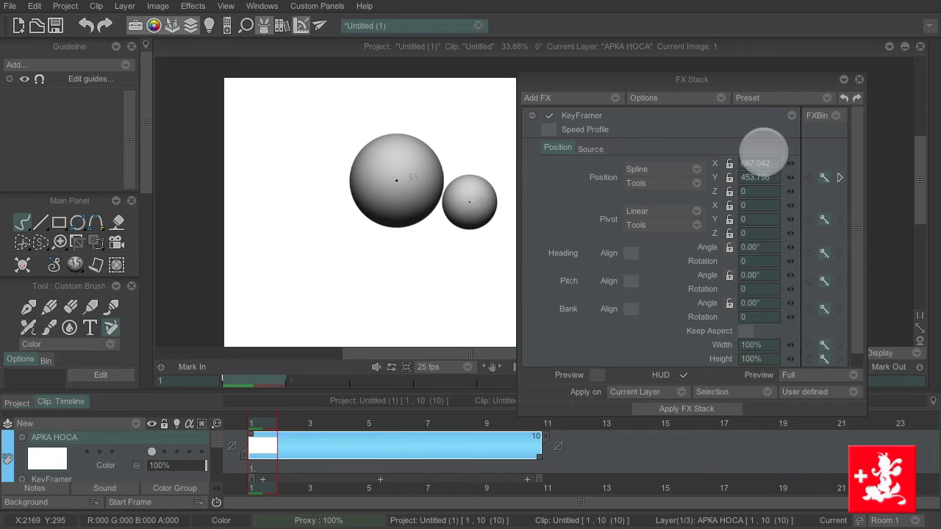
{"action": "left_click", "coordinate": [597, 148]}
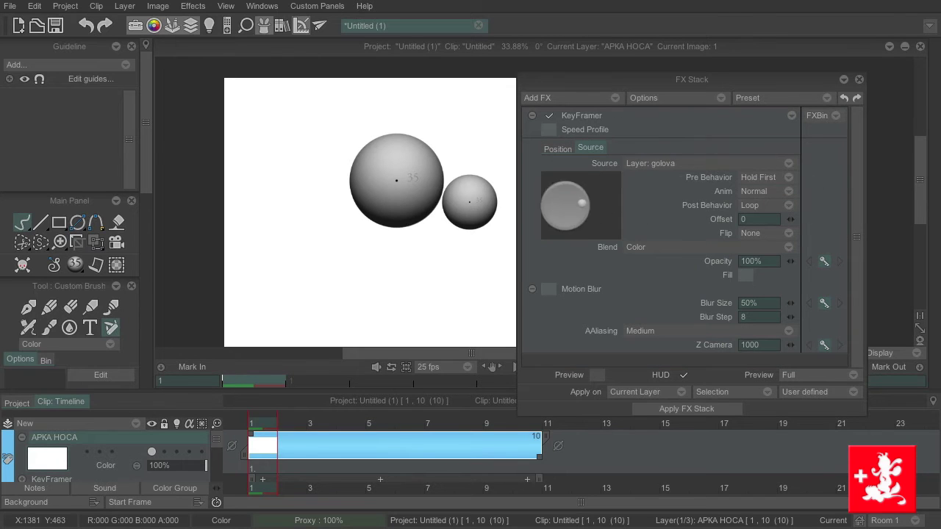
{"action": "left_click", "coordinate": [785, 163]}
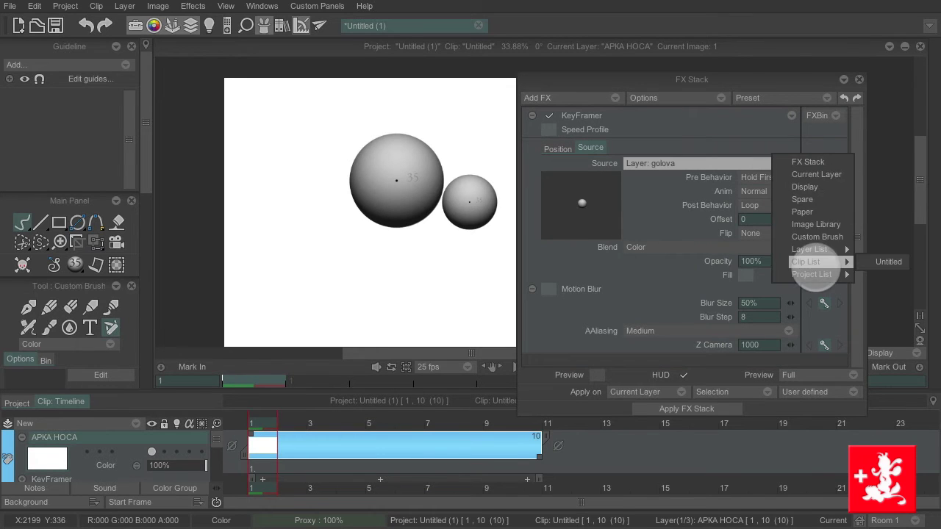
{"action": "mouse_move", "coordinate": [810, 249]}
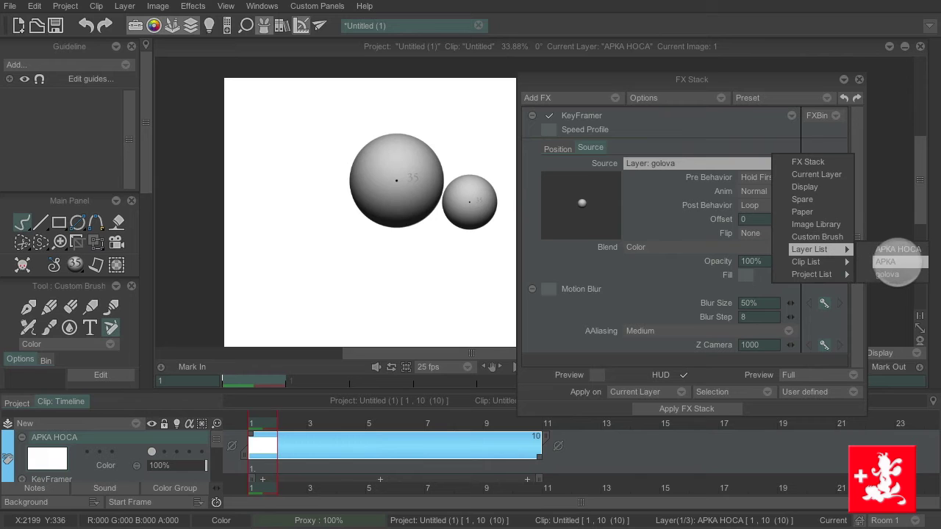
{"action": "left_click", "coordinate": [889, 274]}
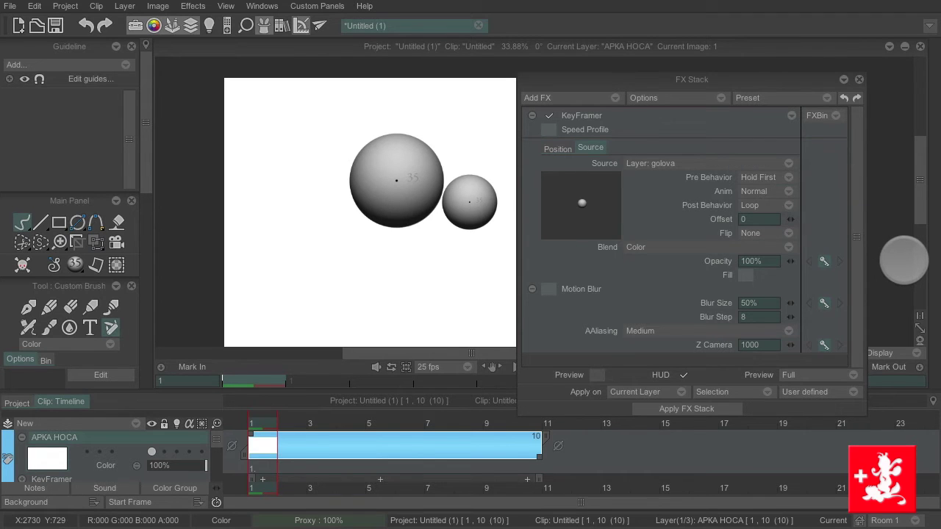
Turn on the KeyFramer preview at frame 1 with its position settings shown, and hide the golova layer.
{"action": "left_click_drag", "start_coordinate": [716, 94], "coordinate": [822, 130]}
{"action": "left_click", "coordinate": [664, 183]}
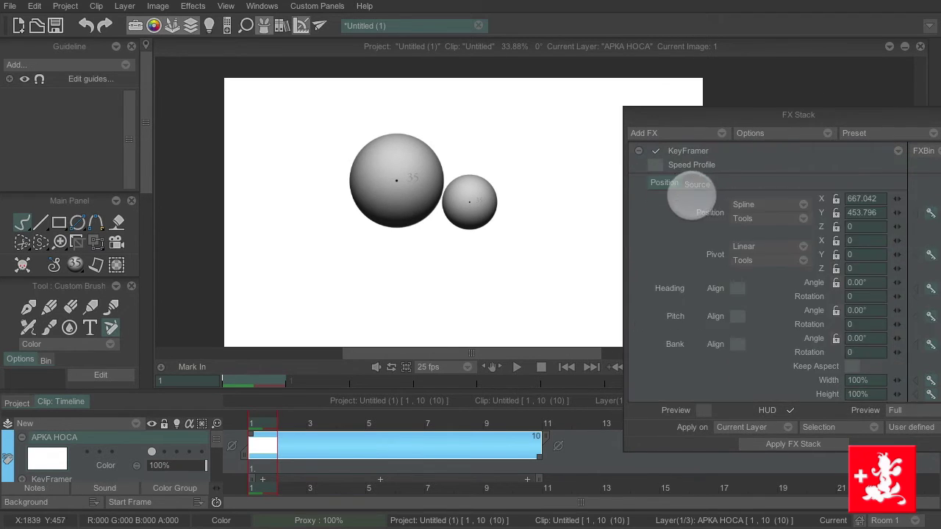
{"action": "left_click_drag", "start_coordinate": [737, 111], "coordinate": [781, 116]}
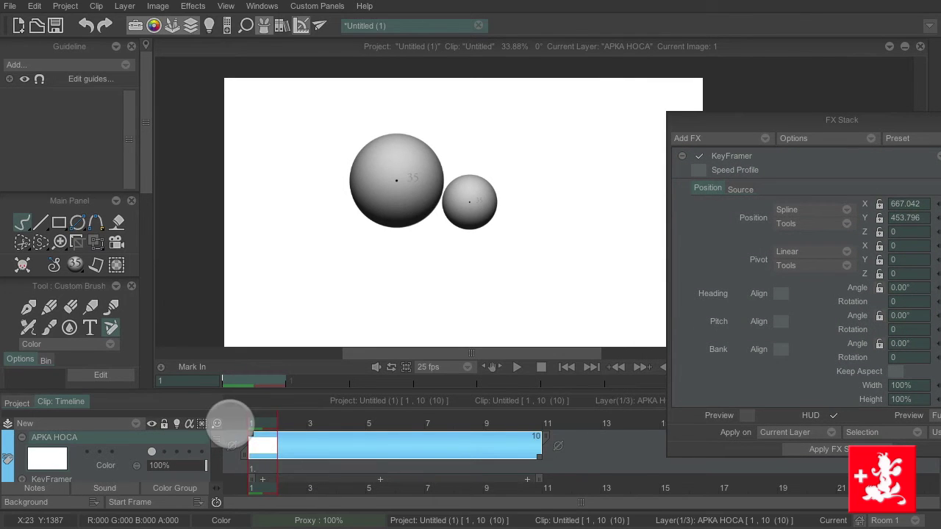
{"action": "left_click_drag", "start_coordinate": [269, 423], "coordinate": [250, 422]}
{"action": "left_click", "coordinate": [746, 415]}
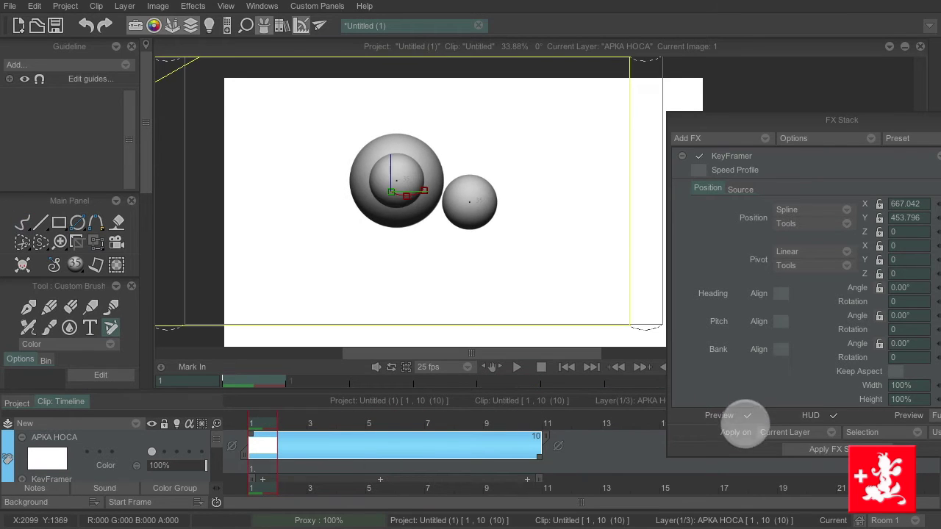
{"action": "left_click_drag", "start_coordinate": [266, 423], "coordinate": [263, 460]}
{"action": "left_click", "coordinate": [151, 453]}
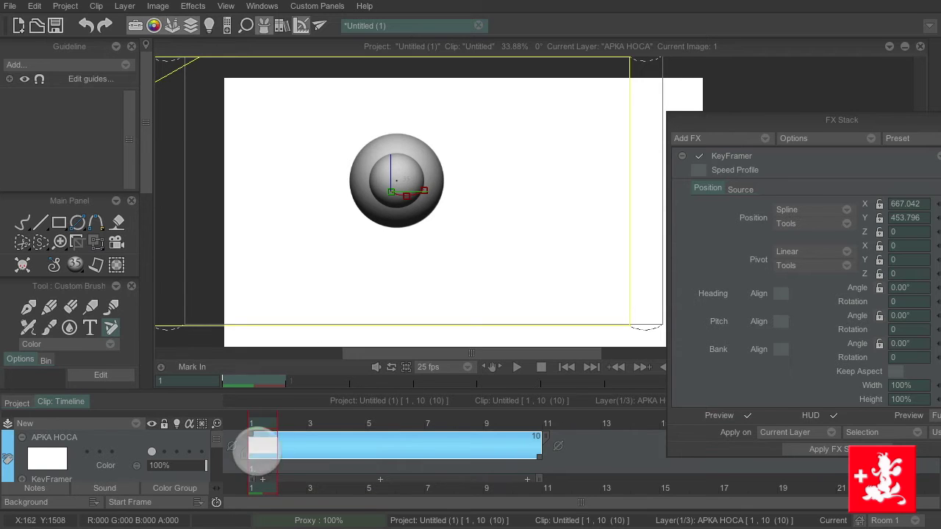
Move the small sphere's path points to about X 493, Y 489 at frame 1, X 731, Y 548 at frame 5 and X 1050, Y 448 at frame 10.
{"action": "left_click_drag", "start_coordinate": [391, 193], "coordinate": [347, 199]}
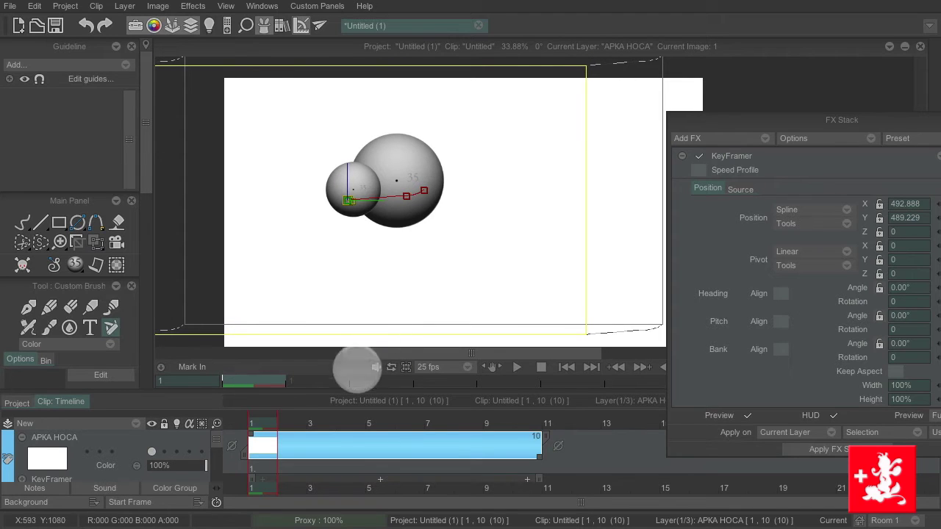
{"action": "left_click_drag", "start_coordinate": [263, 430], "coordinate": [389, 426]}
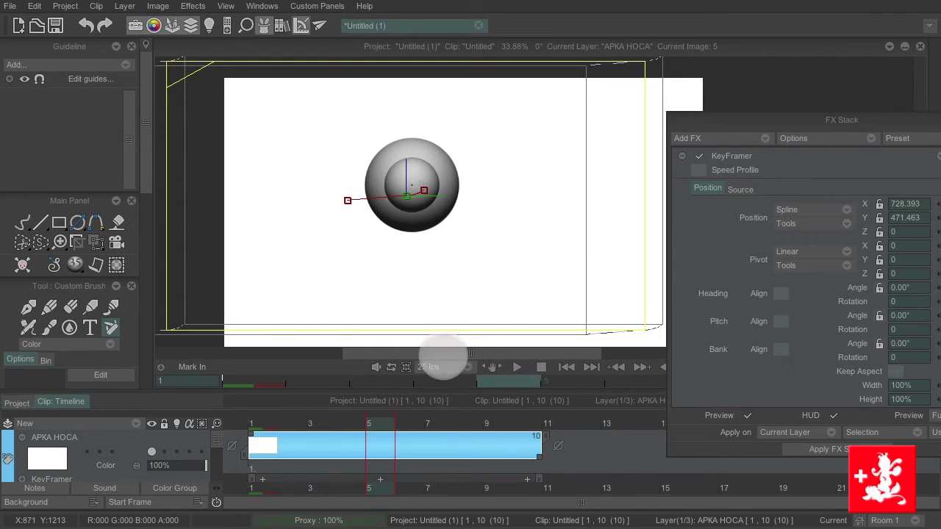
{"action": "left_click_drag", "start_coordinate": [406, 197], "coordinate": [408, 215]}
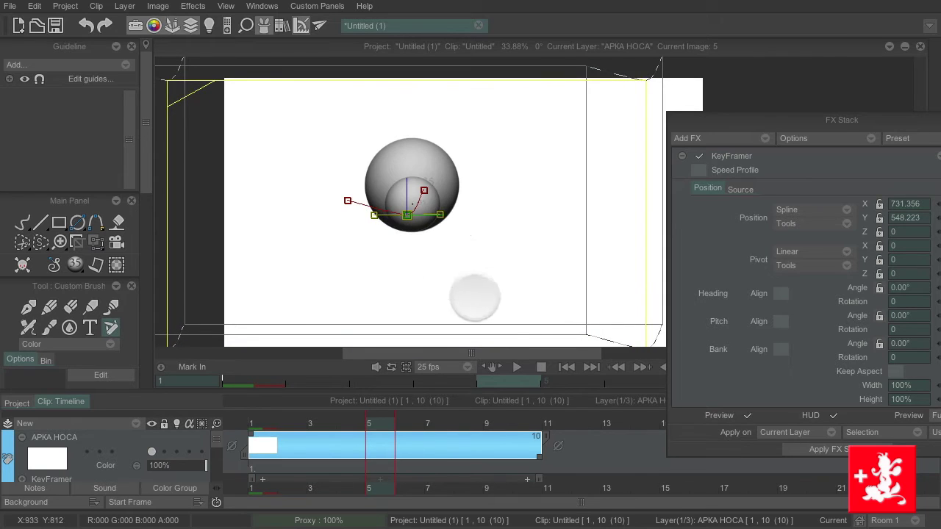
{"action": "left_click_drag", "start_coordinate": [399, 418], "coordinate": [540, 420]}
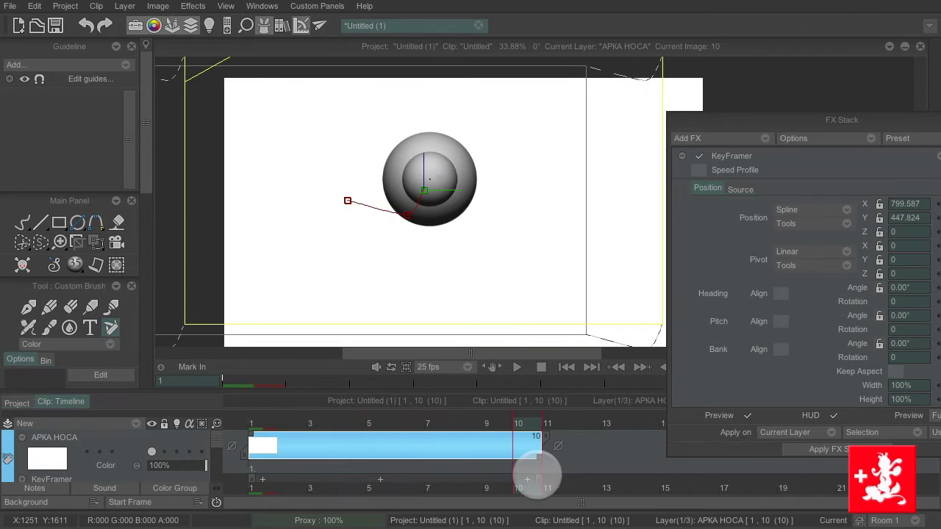
{"action": "left_click_drag", "start_coordinate": [425, 191], "coordinate": [486, 190]}
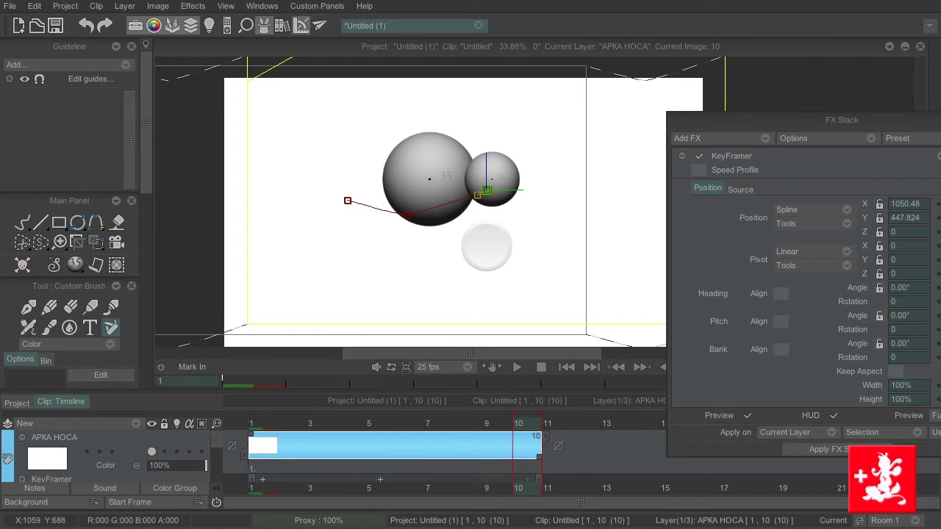
Lengthen the frame 5 point's curve handles to smooth the path and shift that point to about X 745, Y 554.
{"action": "left_click", "coordinate": [406, 216]}
{"action": "left_click_drag", "start_coordinate": [463, 215], "coordinate": [533, 208]}
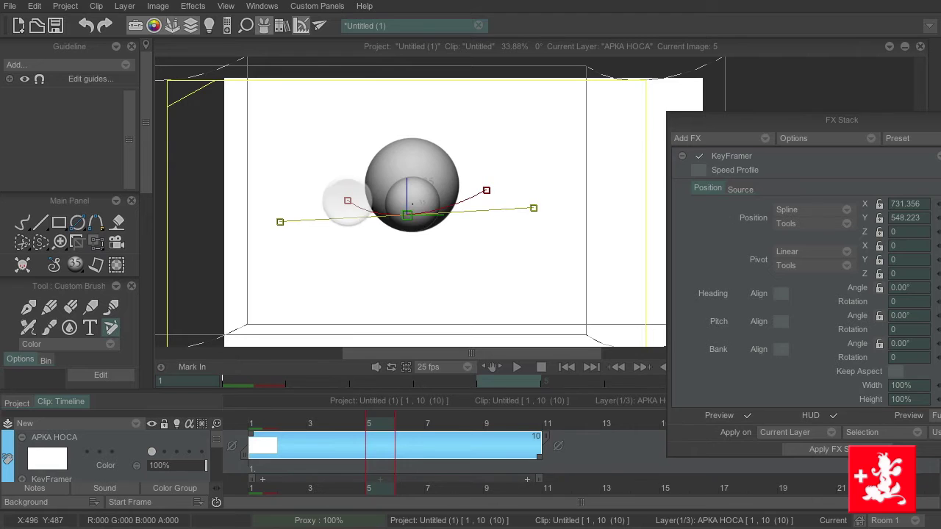
{"action": "left_click", "coordinate": [347, 201]}
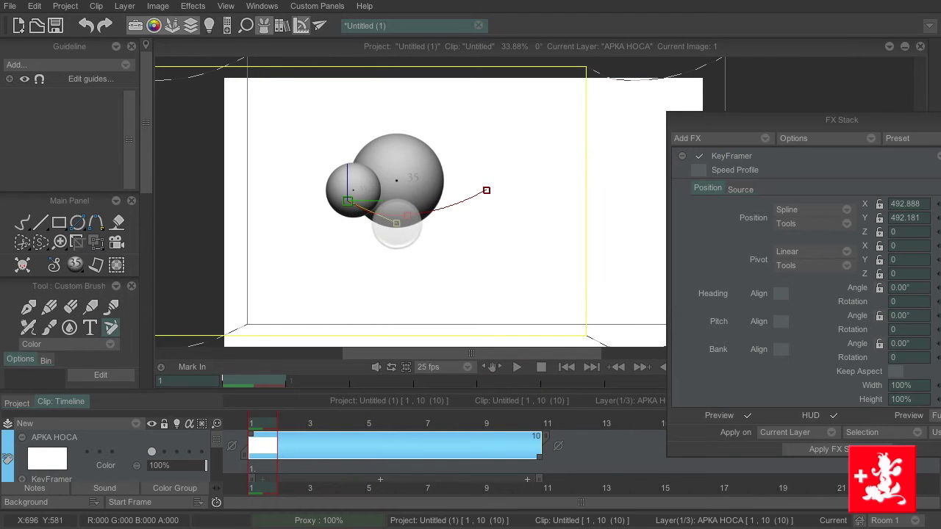
{"action": "left_click", "coordinate": [486, 191]}
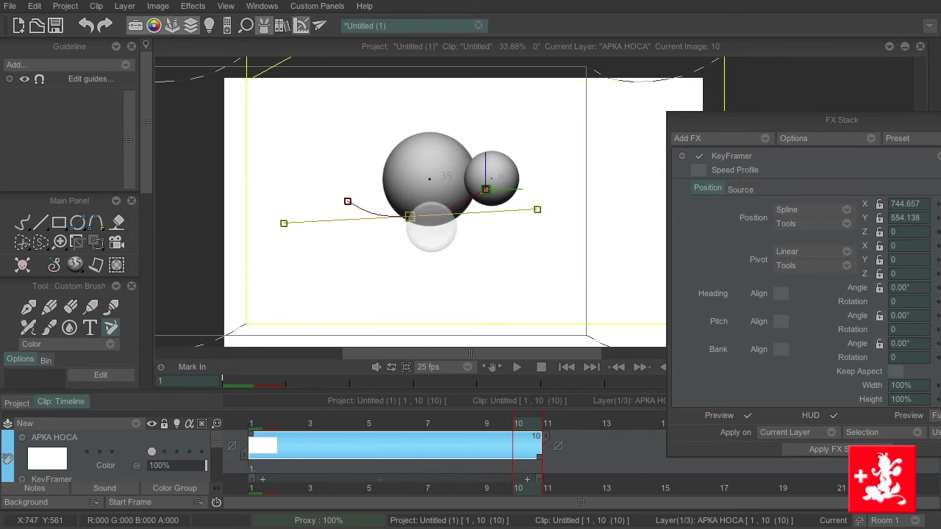
{"action": "left_click", "coordinate": [410, 218]}
{"action": "mouse_move", "coordinate": [378, 423]}
{"action": "left_mouse_down"}
{"action": "mouse_move", "coordinate": [252, 409]}
{"action": "mouse_move", "coordinate": [357, 409]}
{"action": "mouse_move", "coordinate": [504, 389]}
{"action": "mouse_move", "coordinate": [457, 404]}
{"action": "mouse_move", "coordinate": [252, 399]}
{"action": "mouse_move", "coordinate": [529, 385]}
{"action": "mouse_move", "coordinate": [398, 409]}
{"action": "mouse_move", "coordinate": [242, 393]}
{"action": "mouse_move", "coordinate": [392, 407]}
{"action": "mouse_move", "coordinate": [506, 387]}
{"action": "mouse_move", "coordinate": [326, 422]}
{"action": "mouse_move", "coordinate": [237, 414]}
{"action": "mouse_move", "coordinate": [411, 414]}
{"action": "mouse_move", "coordinate": [534, 394]}
{"action": "mouse_move", "coordinate": [335, 435]}
{"action": "mouse_move", "coordinate": [369, 429]}
{"action": "left_mouse_up"}
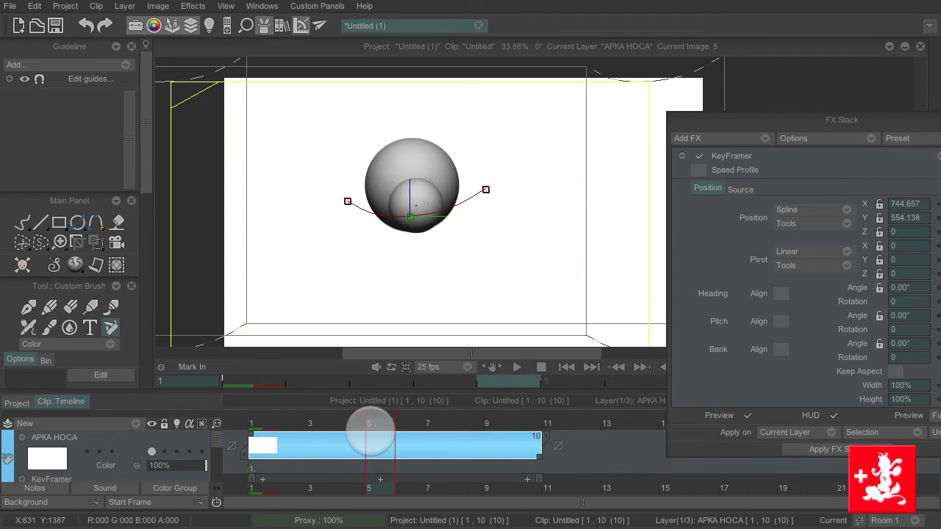
Set the small sphere's scale to 133% width and 84% height at frame 5, and to 100% for both at frame 10.
{"action": "left_click_drag", "start_coordinate": [825, 122], "coordinate": [791, 78]}
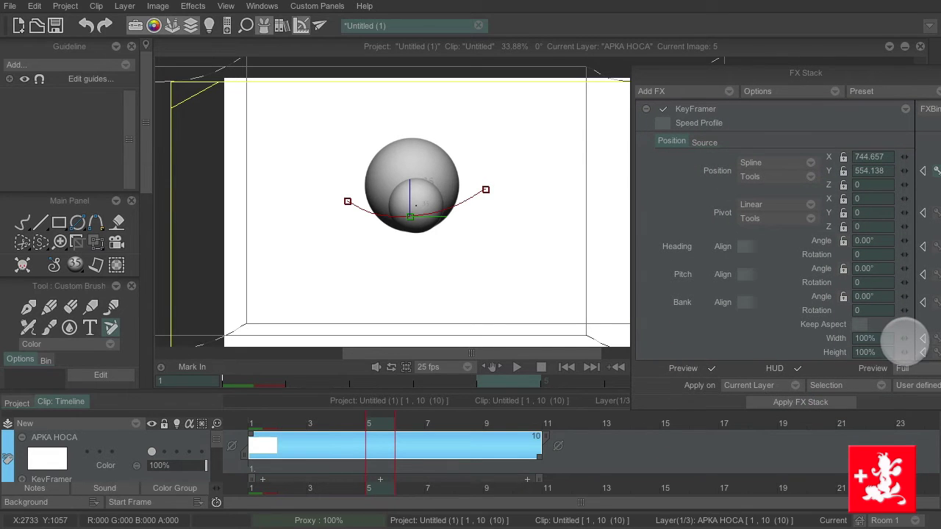
{"action": "left_click_drag", "start_coordinate": [919, 337], "coordinate": [873, 345]}
{"action": "left_click_drag", "start_coordinate": [378, 416], "coordinate": [398, 411]}
{"action": "left_click", "coordinate": [518, 406]}
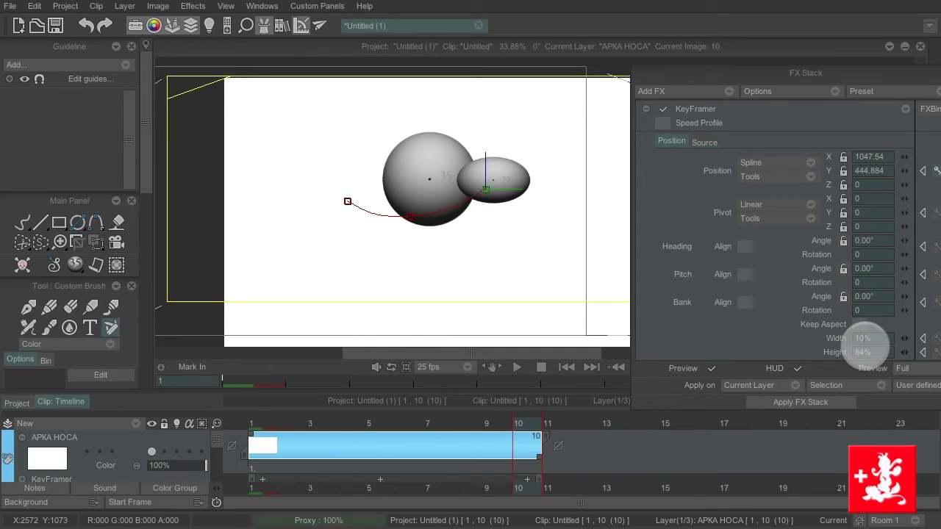
{"action": "key", "text": "Tab"}
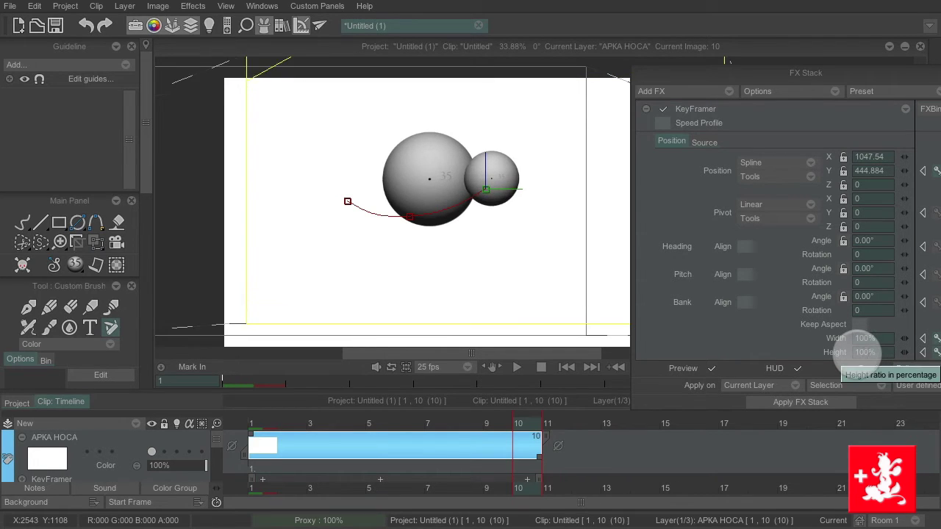
{"action": "left_click_drag", "start_coordinate": [847, 74], "coordinate": [833, 72]}
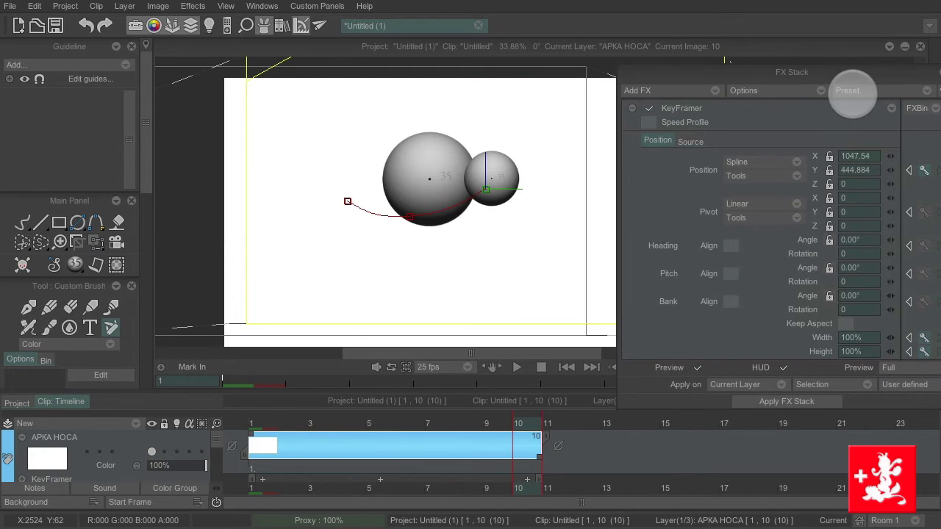
Refine the small sphere's path by moving the frame 5 point to about X 697, Y 572 and the frame 1 point to about X 488, Y 492.
{"action": "left_click", "coordinate": [263, 441]}
{"action": "left_click_drag", "start_coordinate": [265, 437], "coordinate": [375, 437]}
{"action": "left_click", "coordinate": [410, 219]}
{"action": "left_click_drag", "start_coordinate": [410, 218], "coordinate": [396, 220]}
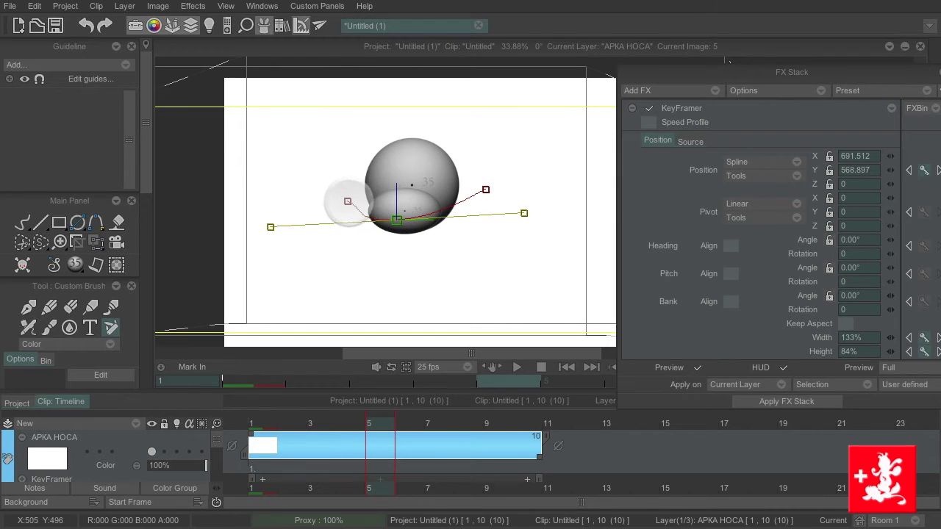
{"action": "left_click", "coordinate": [348, 202]}
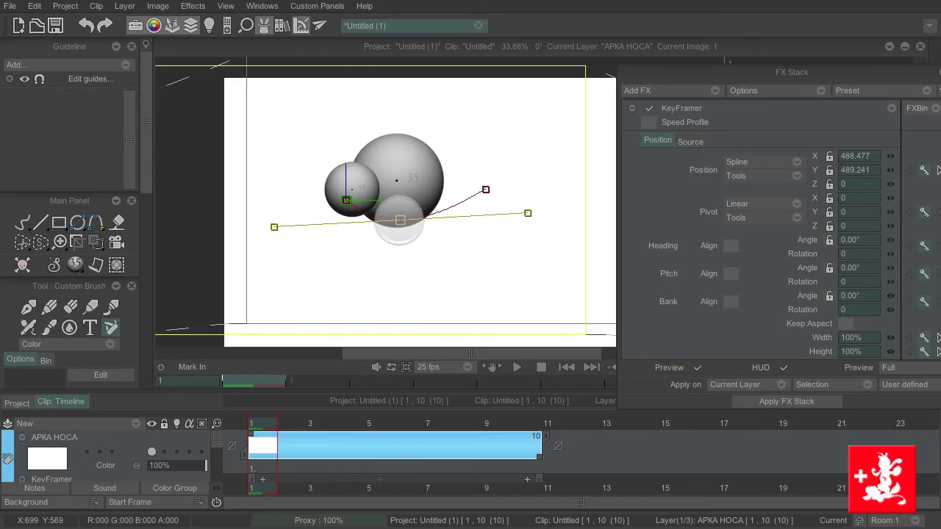
{"action": "left_click", "coordinate": [399, 220]}
{"action": "key", "text": "Home"}
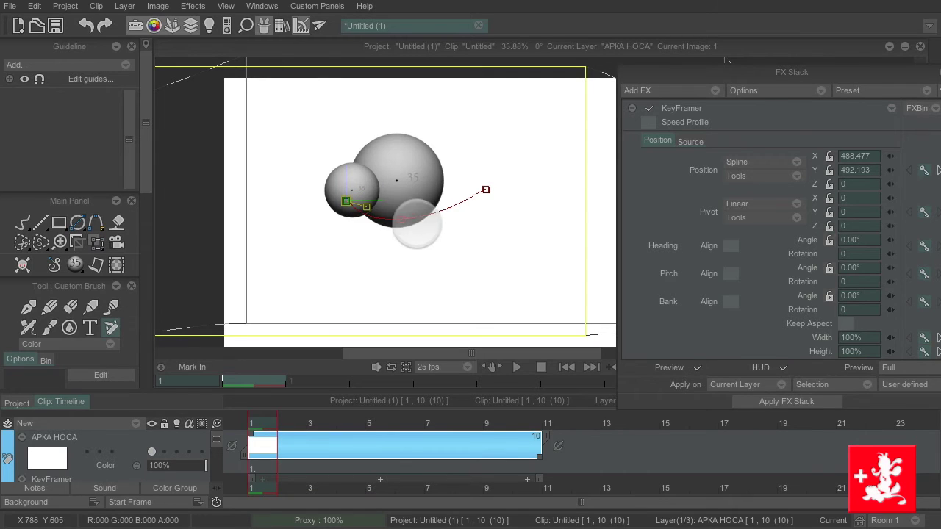
Go through the APKA HOCA frames up to frame 10 and back to frame 1 to review the sphere's squash and movement.
{"action": "key", "text": "Right"}
{"action": "key", "text": "Right"}
{"action": "key", "text": "Right"}
{"action": "key", "text": "Right"}
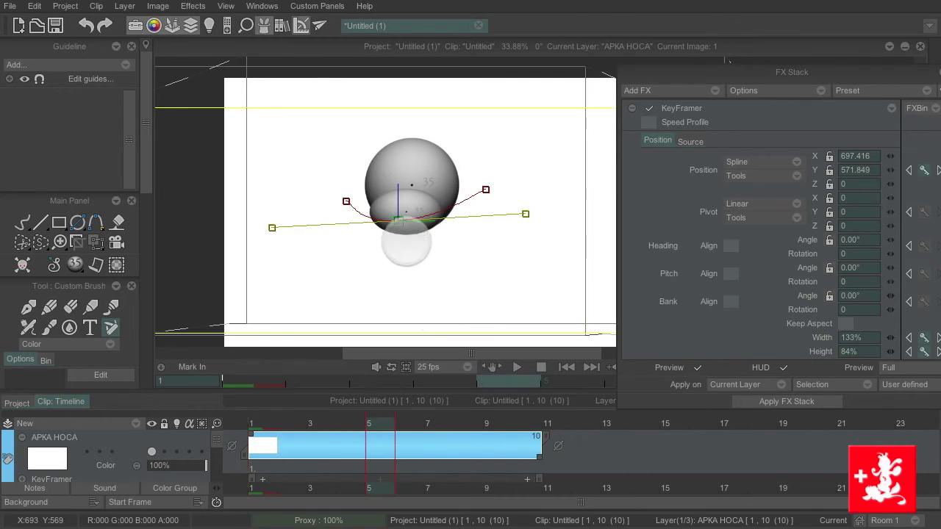
{"action": "left_click_drag", "start_coordinate": [363, 414], "coordinate": [424, 419]}
{"action": "left_click_drag", "start_coordinate": [527, 421], "coordinate": [256, 417]}
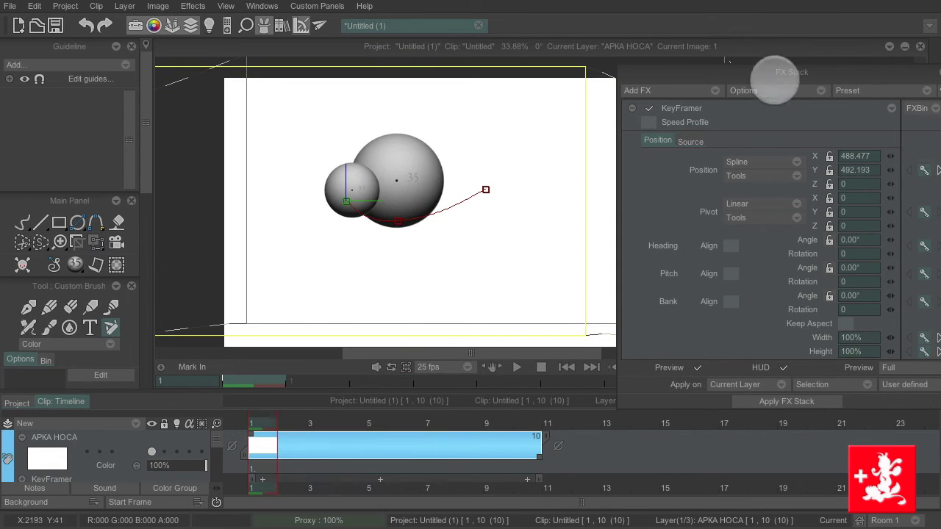
Try to apply the KeyFramer effect to the APKA HOCA layer and check the frames with the preview on.
{"action": "left_click_drag", "start_coordinate": [777, 78], "coordinate": [739, 75]}
{"action": "left_click", "coordinate": [275, 469]}
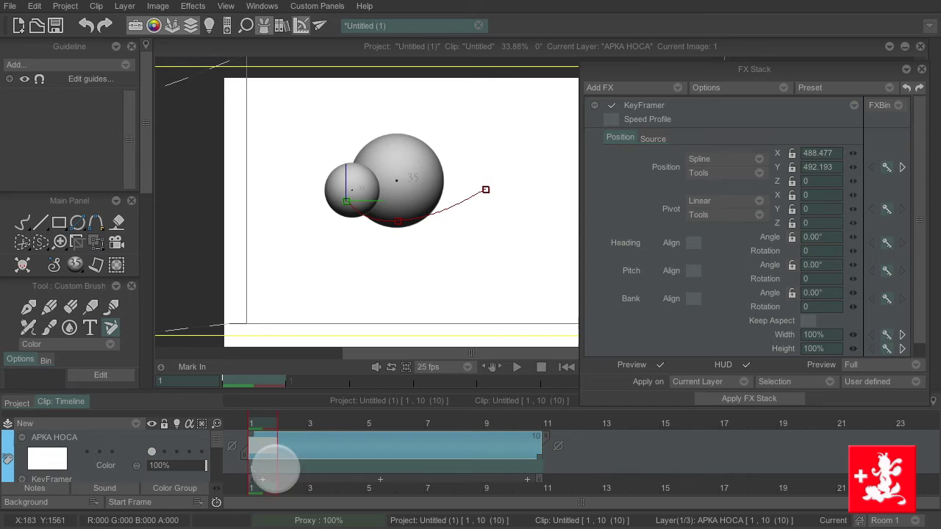
{"action": "left_click", "coordinate": [739, 398]}
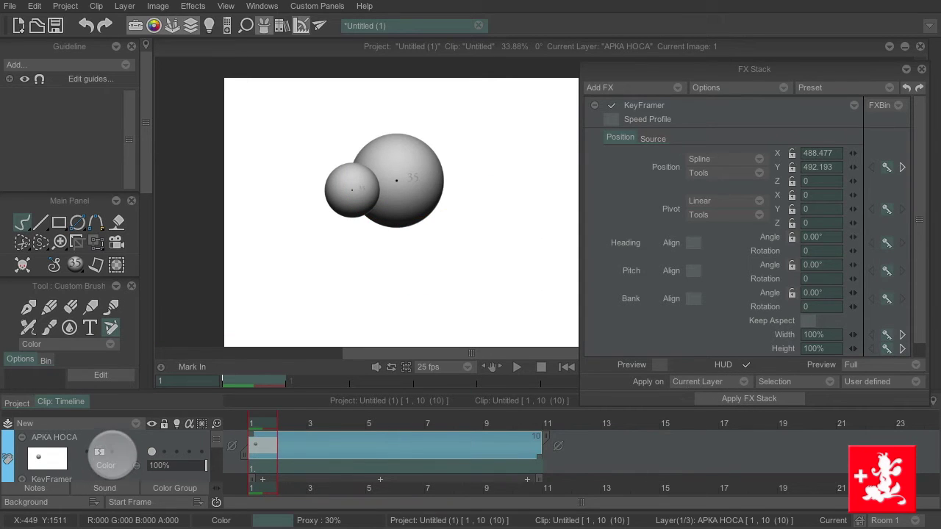
{"action": "left_click", "coordinate": [659, 364]}
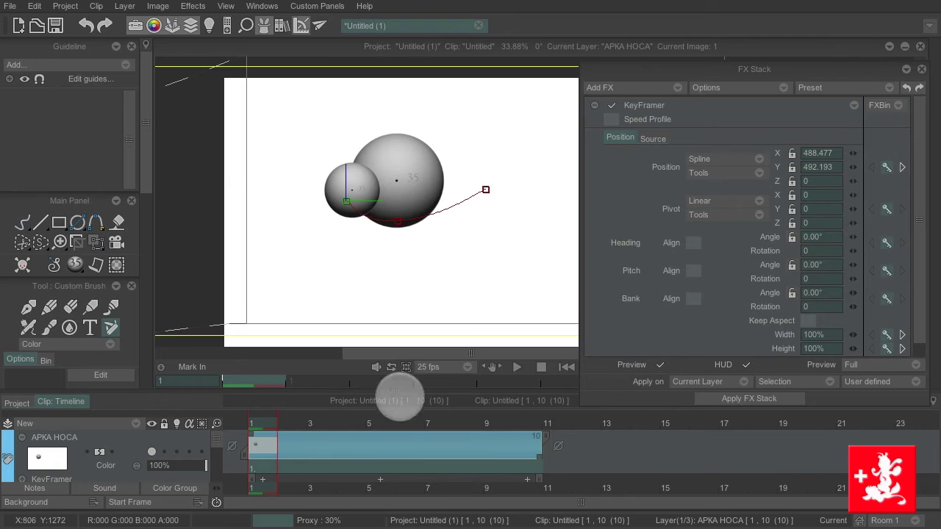
{"action": "mouse_move", "coordinate": [265, 422]}
{"action": "left_mouse_down"}
{"action": "mouse_move", "coordinate": [512, 422]}
{"action": "mouse_move", "coordinate": [243, 428]}
{"action": "left_mouse_up"}
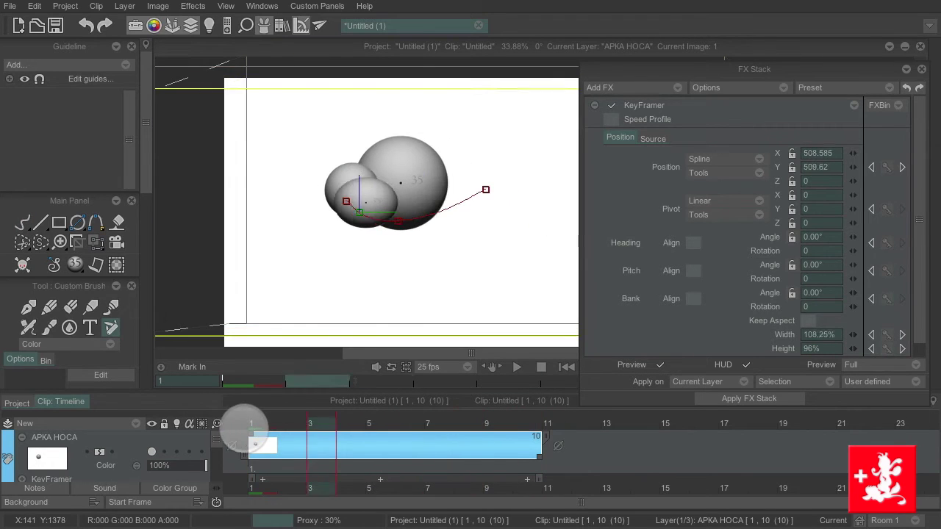
{"action": "left_click", "coordinate": [246, 425]}
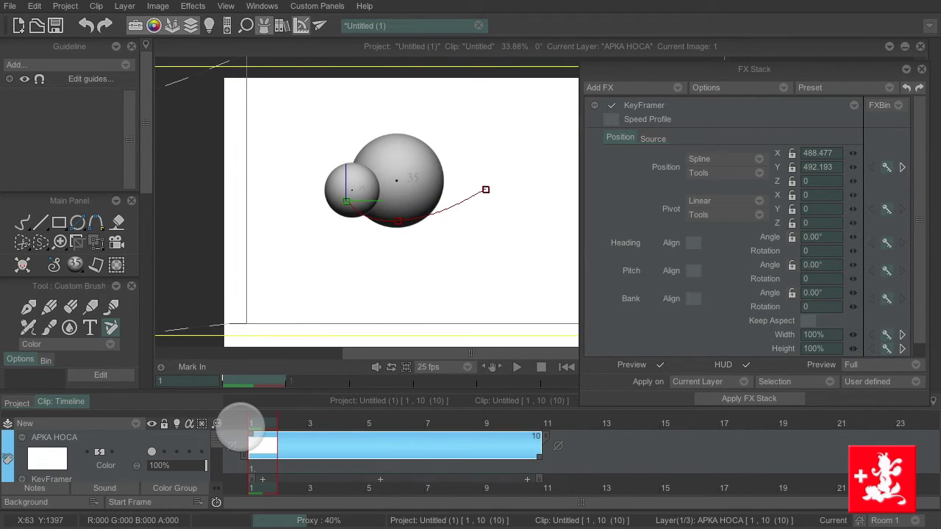
Select all 10 frames of the APKA HOCA layer, apply the KeyFramer effect to them, and review the frames.
{"action": "mouse_move", "coordinate": [264, 424]}
{"action": "left_mouse_down"}
{"action": "mouse_move", "coordinate": [286, 420]}
{"action": "mouse_move", "coordinate": [258, 417]}
{"action": "left_mouse_up"}
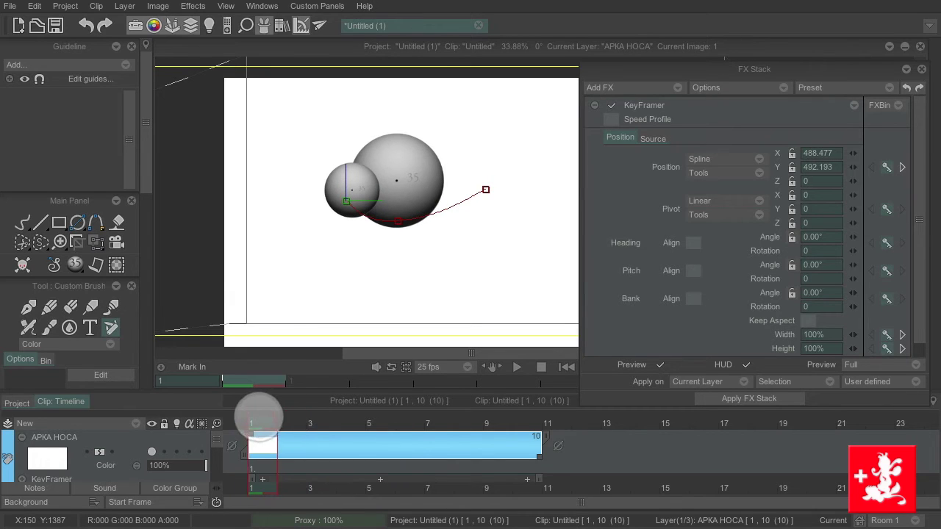
{"action": "left_click", "coordinate": [265, 466]}
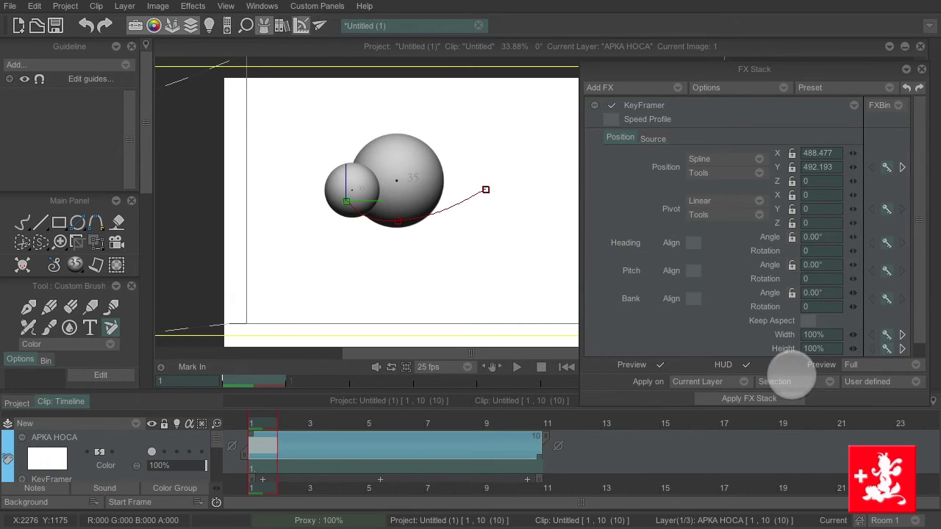
{"action": "left_click", "coordinate": [749, 399]}
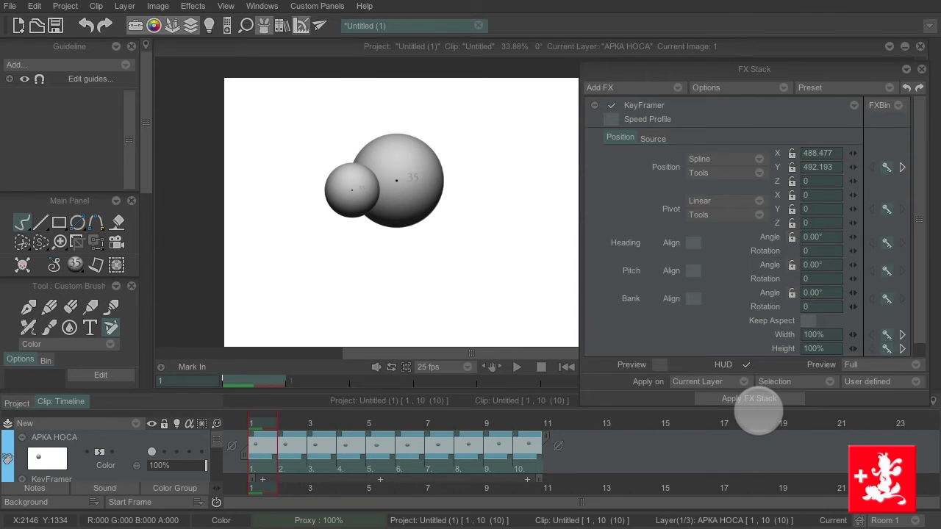
{"action": "left_click_drag", "start_coordinate": [263, 420], "coordinate": [236, 416]}
Clear all effects from the FX Stack and close it.
{"action": "left_click_drag", "start_coordinate": [625, 70], "coordinate": [561, 104]}
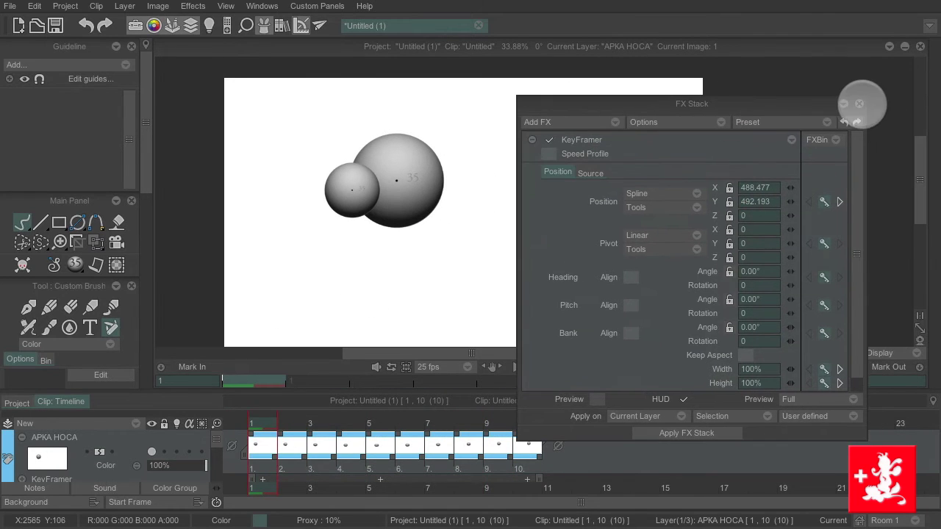
{"action": "left_click", "coordinate": [711, 120]}
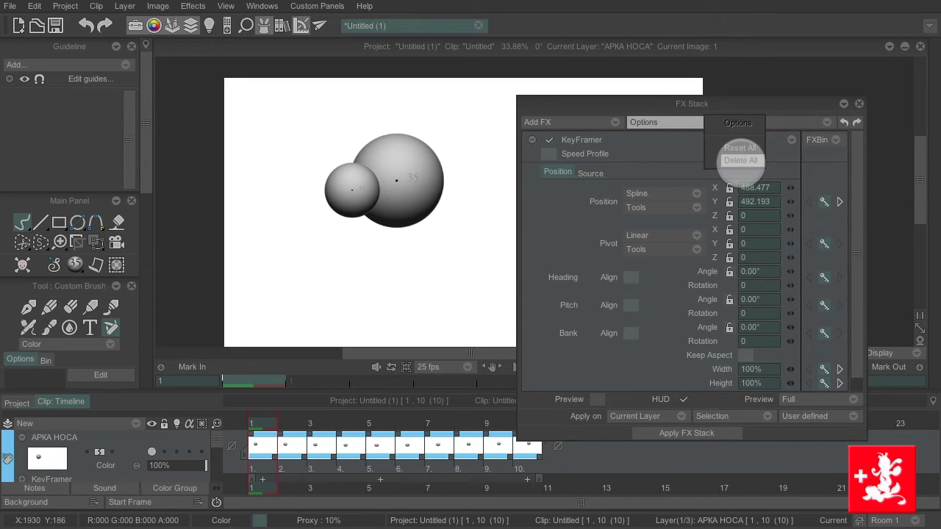
{"action": "left_click", "coordinate": [740, 148]}
{"action": "left_click", "coordinate": [859, 103]}
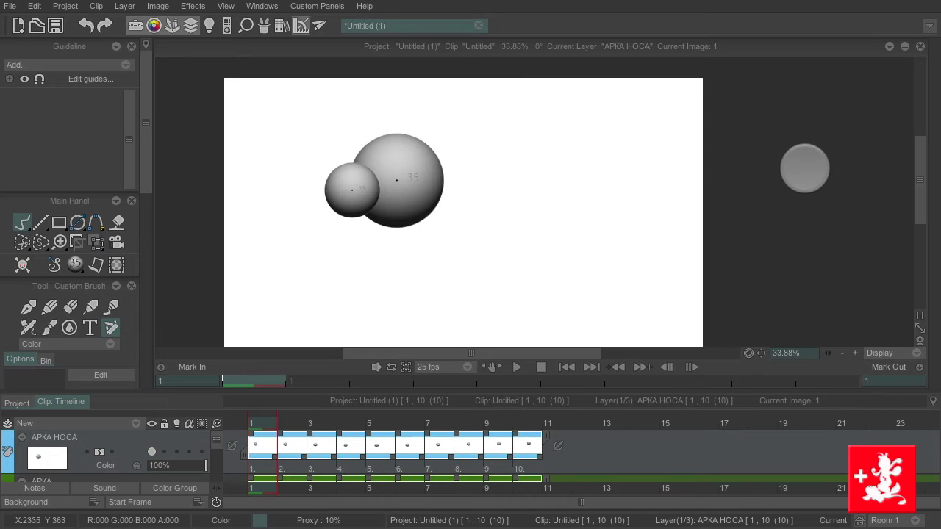
Lower the opacity of the APKA HOCA layer to 52% and the APKA layer to 55%, and review the movement.
{"action": "left_click_drag", "start_coordinate": [268, 420], "coordinate": [234, 424]}
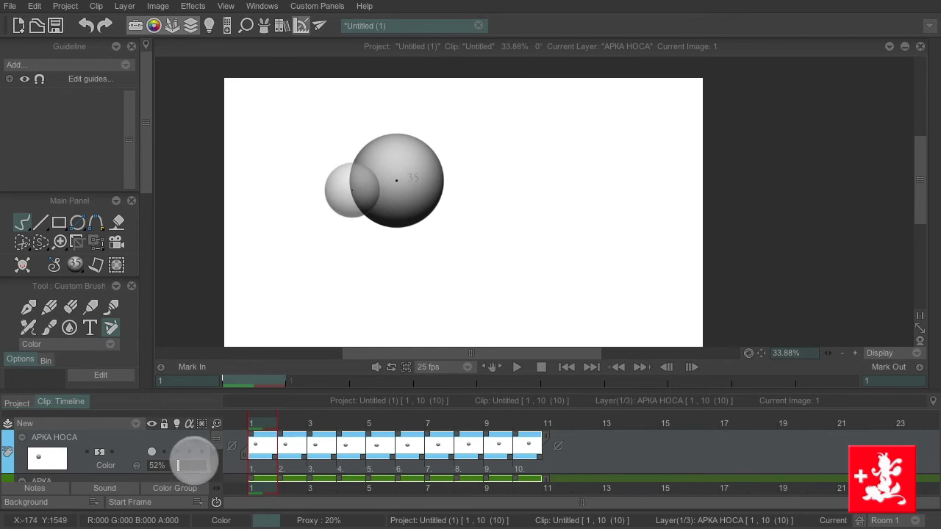
{"action": "scroll", "coordinate": [216, 444], "scroll_direction": "down", "scroll_amount": 2}
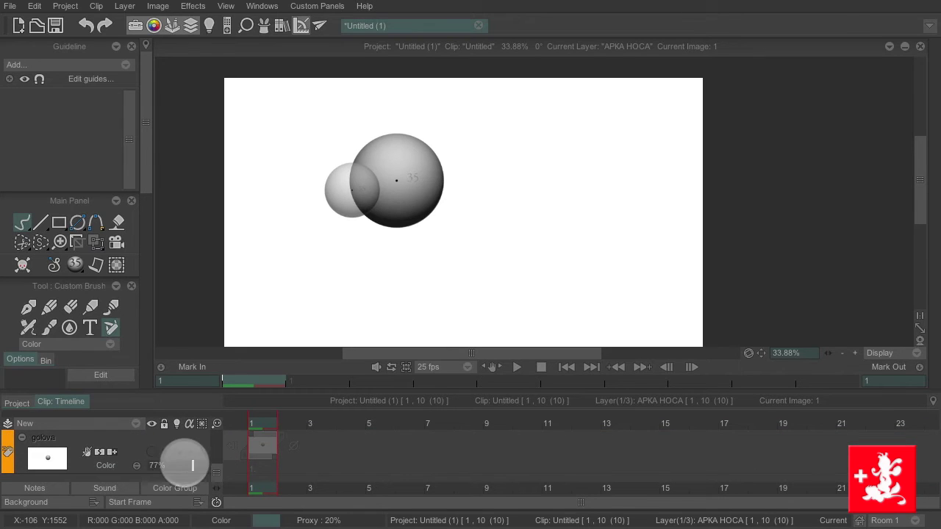
{"action": "scroll", "coordinate": [207, 465], "scroll_direction": "up", "scroll_amount": 2}
{"action": "left_click_drag", "start_coordinate": [209, 455], "coordinate": [174, 455]}
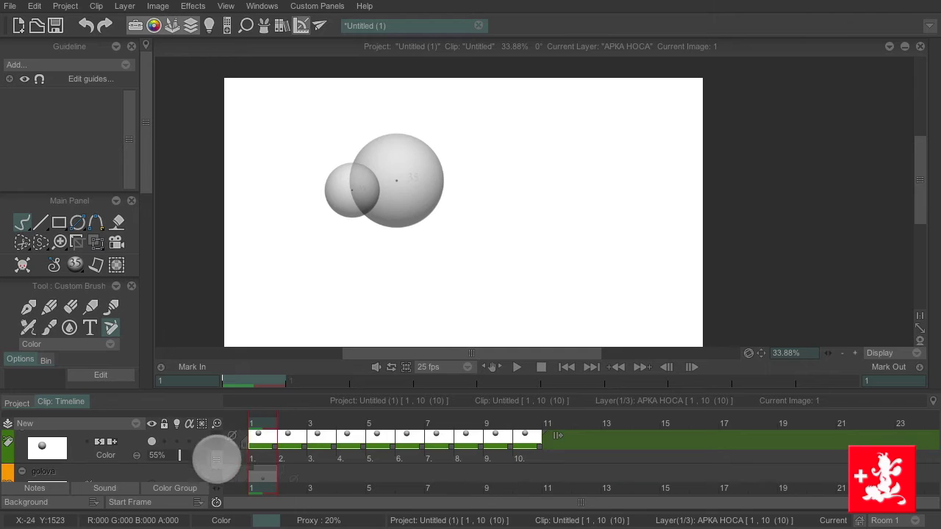
{"action": "scroll", "coordinate": [213, 444], "scroll_direction": "up", "scroll_amount": 1}
{"action": "mouse_move", "coordinate": [255, 421]}
{"action": "left_mouse_down"}
{"action": "mouse_move", "coordinate": [439, 428]}
{"action": "mouse_move", "coordinate": [251, 425]}
{"action": "left_mouse_up"}
Add a new animation layer above the sphere layers and extend it to 10 separate blank frames.
{"action": "left_click", "coordinate": [119, 424]}
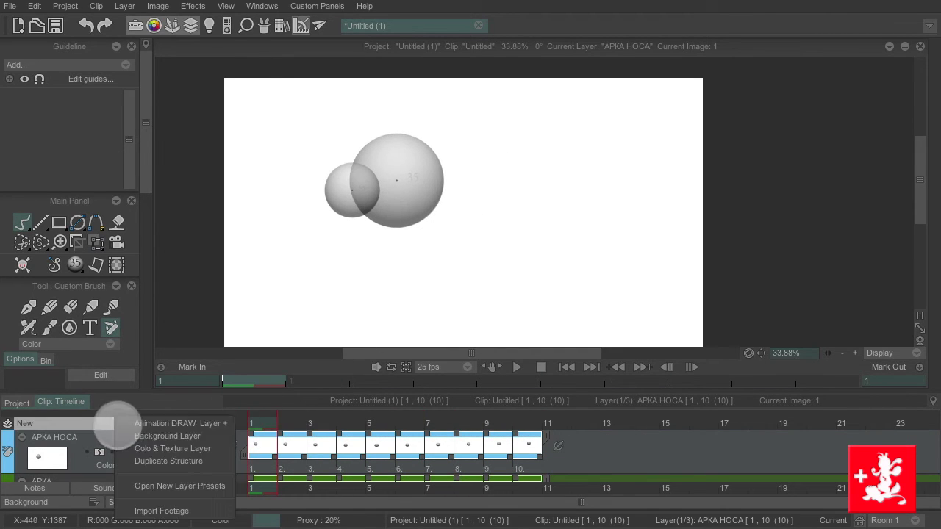
{"action": "left_click", "coordinate": [214, 425]}
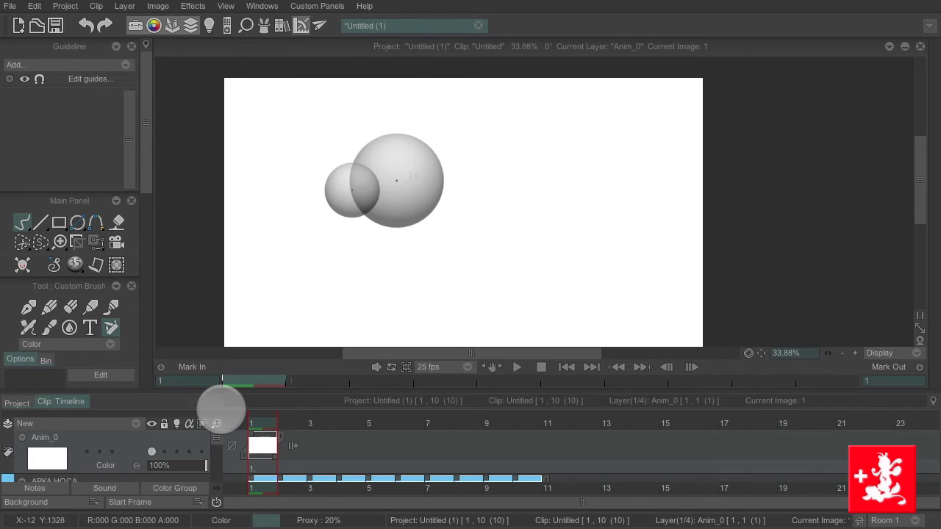
{"action": "left_click_drag", "start_coordinate": [279, 444], "coordinate": [543, 449]}
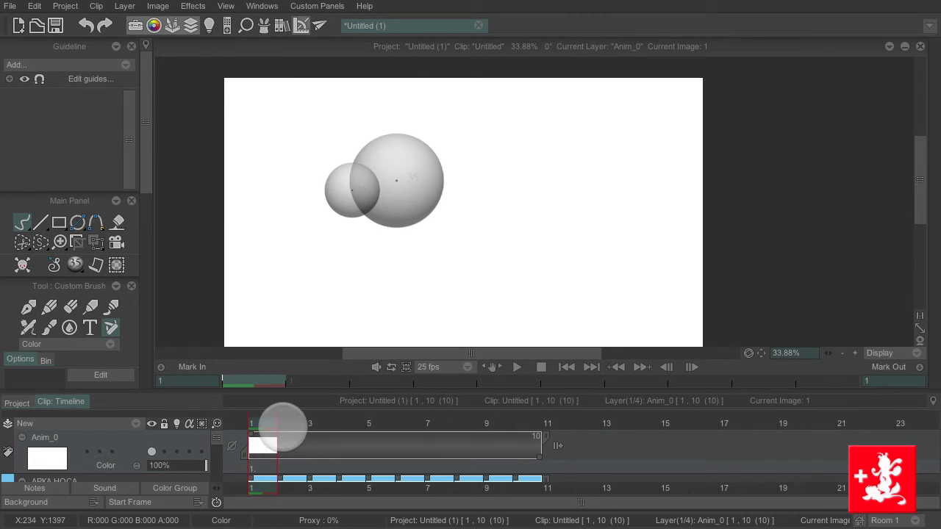
{"action": "key", "text": "ctrl+z"}
{"action": "left_click_drag", "start_coordinate": [304, 439], "coordinate": [543, 443]}
{"action": "left_click", "coordinate": [435, 318]}
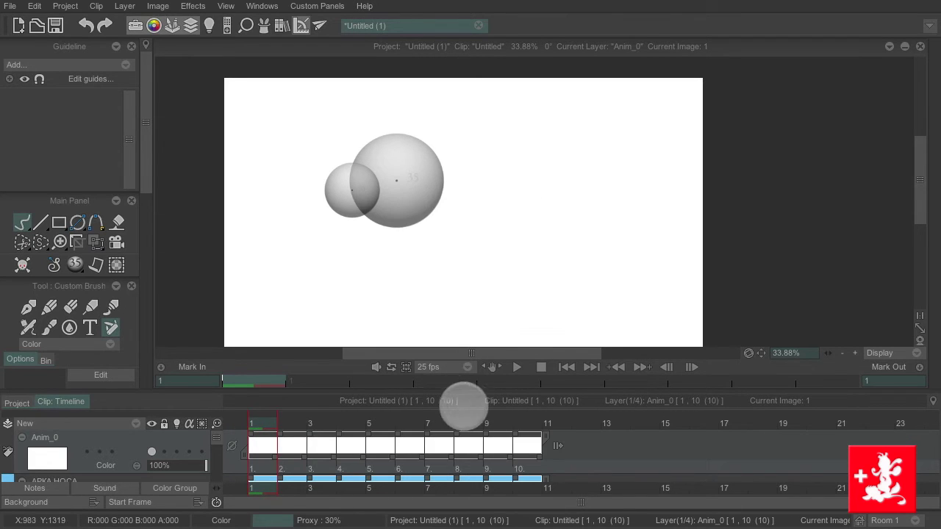
Choose the Fred Moore black brush and trace the outlines of the large and small spheres at frame 3 of Anim_0.
{"action": "mouse_move", "coordinate": [802, 205]}
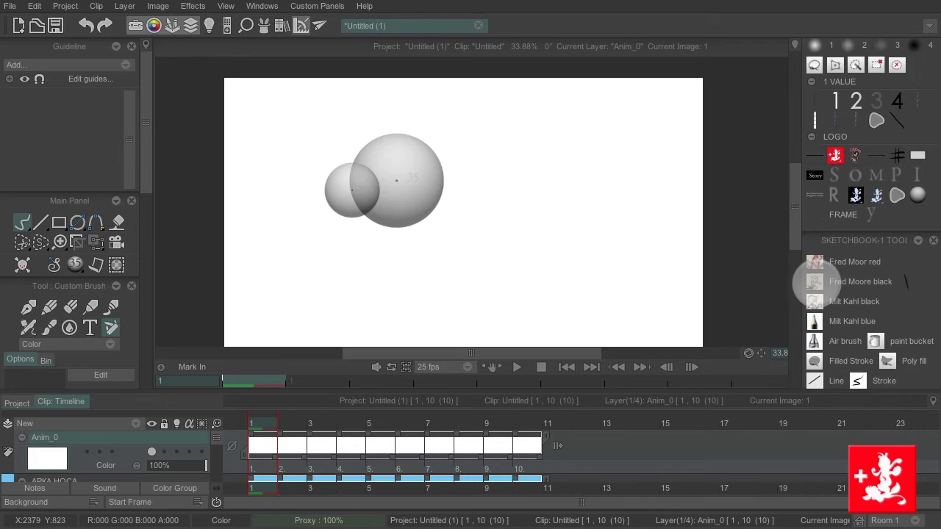
{"action": "left_click", "coordinate": [815, 282]}
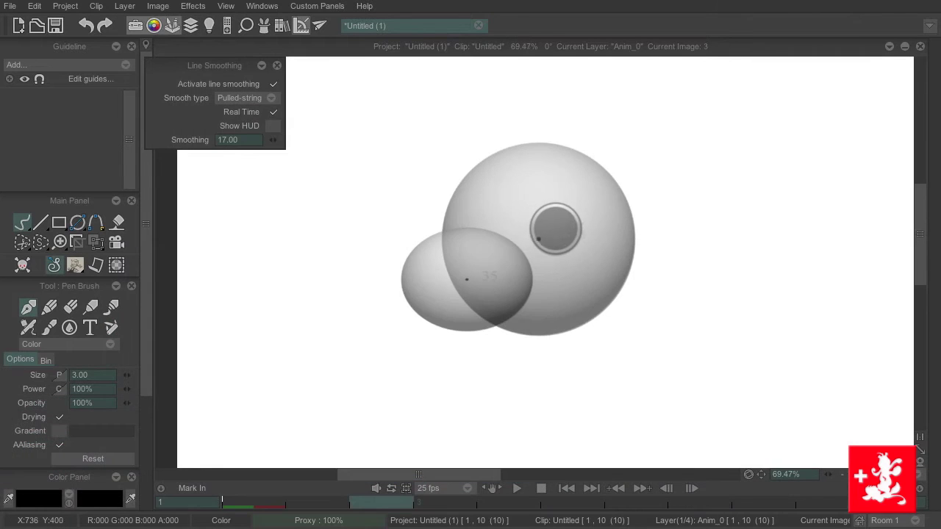
{"action": "scroll", "coordinate": [555, 228], "scroll_direction": "up", "scroll_amount": 4}
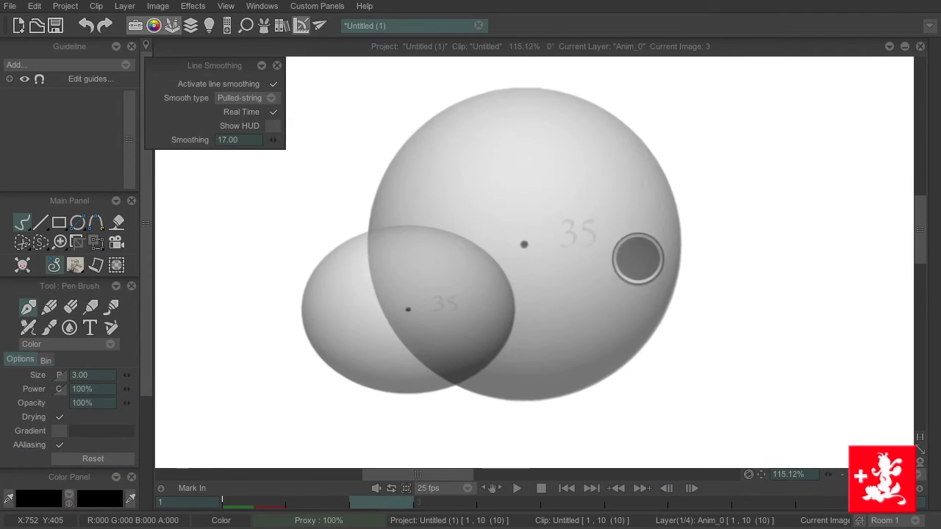
{"action": "mouse_move", "coordinate": [363, 199]}
{"action": "left_mouse_down"}
{"action": "mouse_move", "coordinate": [397, 133]}
{"action": "mouse_move", "coordinate": [424, 111]}
{"action": "mouse_move", "coordinate": [465, 90]}
{"action": "mouse_move", "coordinate": [539, 82]}
{"action": "left_mouse_up"}
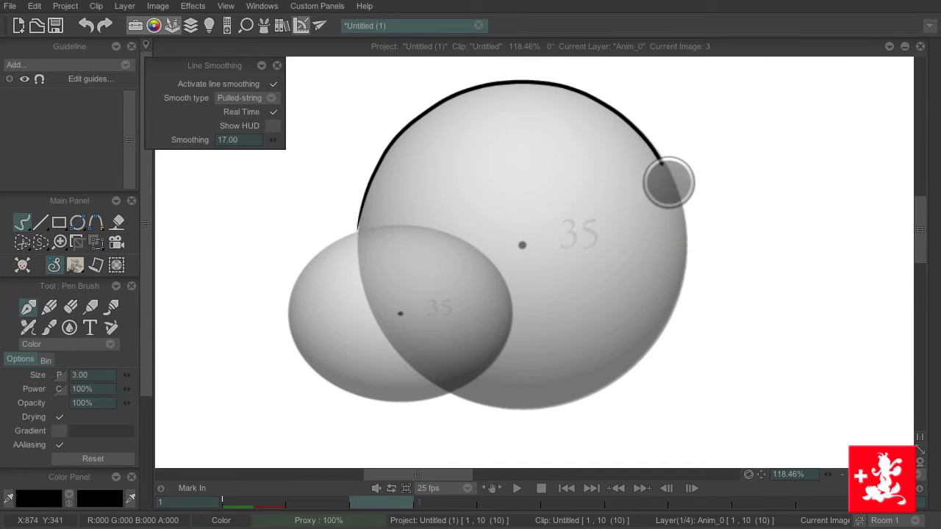
{"action": "mouse_move", "coordinate": [682, 241]}
{"action": "left_mouse_down"}
{"action": "mouse_move", "coordinate": [662, 325]}
{"action": "mouse_move", "coordinate": [630, 367]}
{"action": "mouse_move", "coordinate": [566, 402]}
{"action": "mouse_move", "coordinate": [508, 410]}
{"action": "mouse_move", "coordinate": [456, 401]}
{"action": "left_mouse_up"}
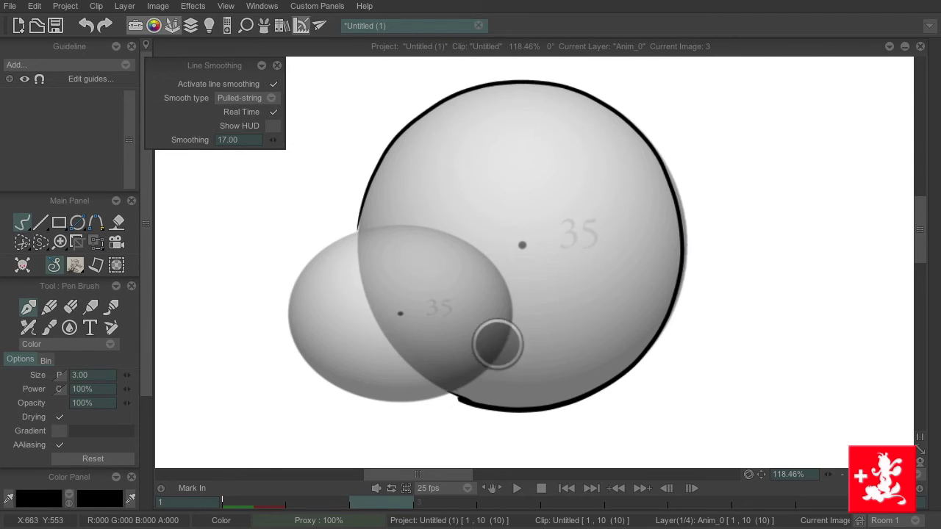
{"action": "mouse_move", "coordinate": [502, 284]}
{"action": "left_mouse_down"}
{"action": "mouse_move", "coordinate": [506, 333]}
{"action": "mouse_move", "coordinate": [478, 371]}
{"action": "mouse_move", "coordinate": [419, 397]}
{"action": "mouse_move", "coordinate": [363, 394]}
{"action": "mouse_move", "coordinate": [316, 369]}
{"action": "mouse_move", "coordinate": [289, 329]}
{"action": "mouse_move", "coordinate": [294, 276]}
{"action": "mouse_move", "coordinate": [328, 244]}
{"action": "mouse_move", "coordinate": [378, 228]}
{"action": "mouse_move", "coordinate": [463, 241]}
{"action": "left_mouse_up"}
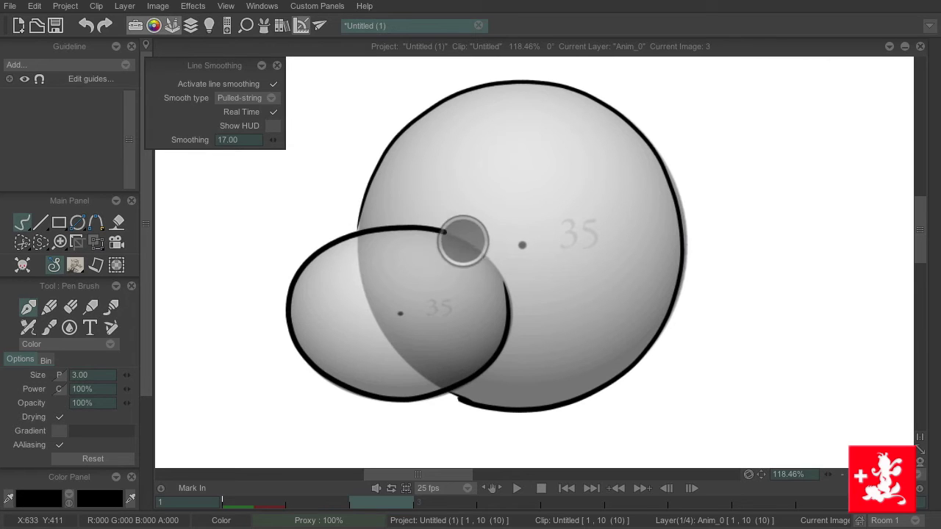
Compare the traced outlines on frames 1 to 3, and erase and redraw the upper end of the small sphere's outline at frame 3.
{"action": "key", "text": "Left"}
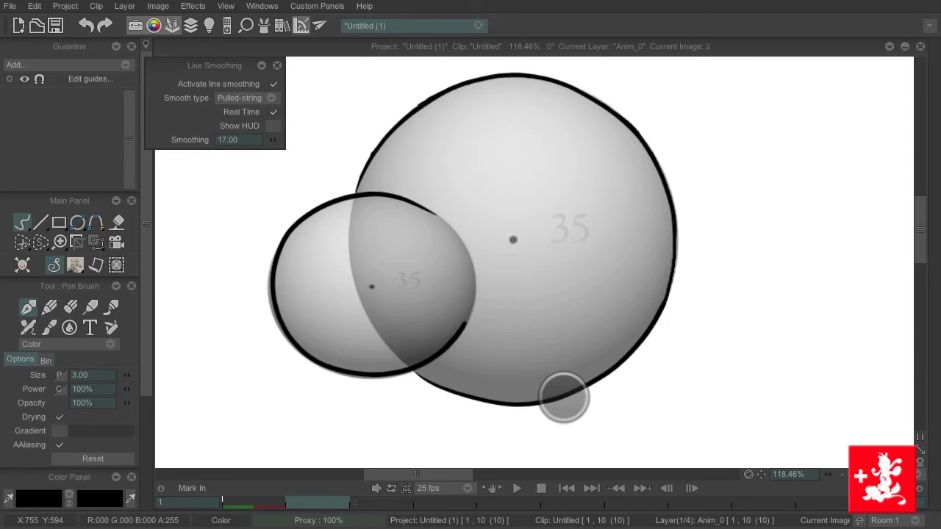
{"action": "key", "text": "Right"}
{"action": "key", "text": "Left"}
{"action": "key", "text": "Left"}
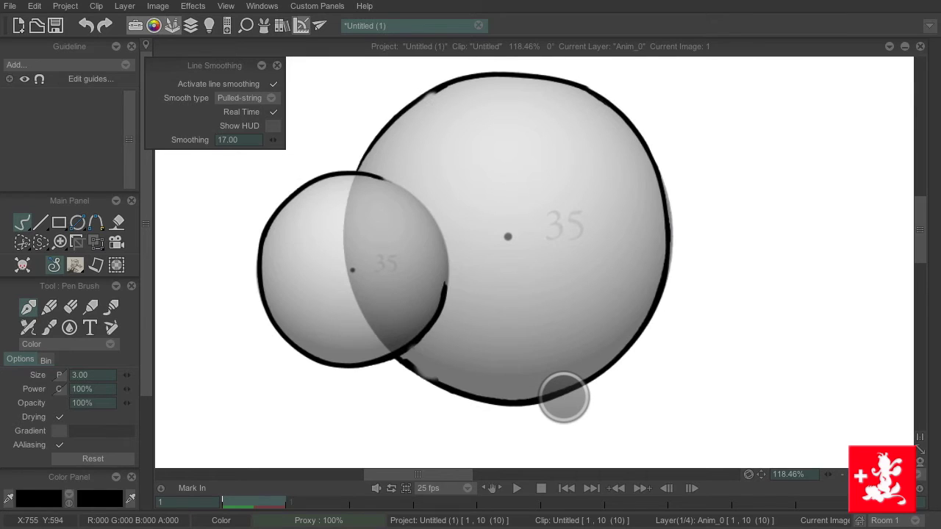
{"action": "key", "text": "Right"}
{"action": "key", "text": "Right"}
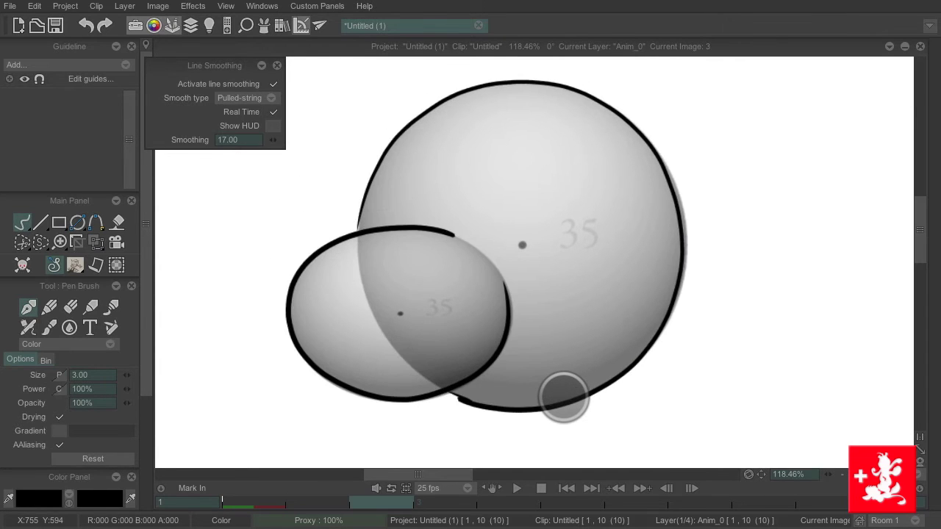
{"action": "key", "text": "e"}
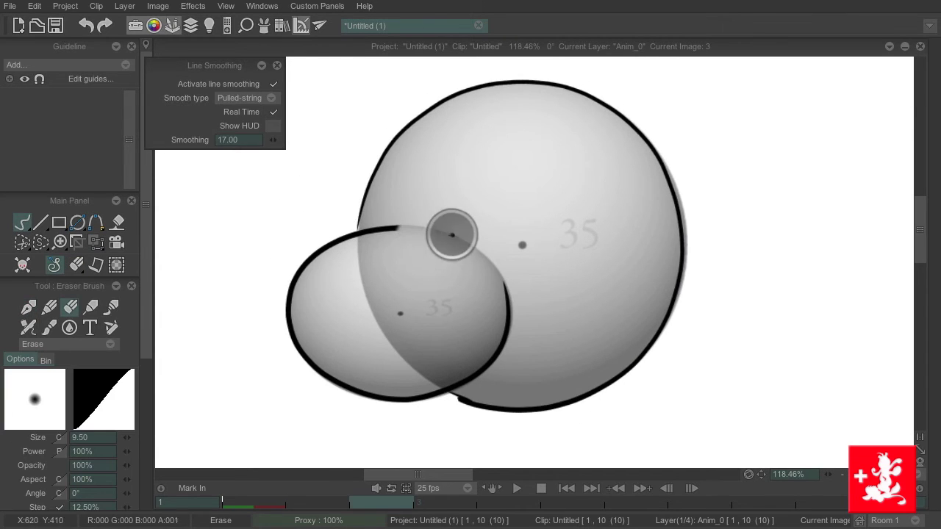
{"action": "key", "text": "e"}
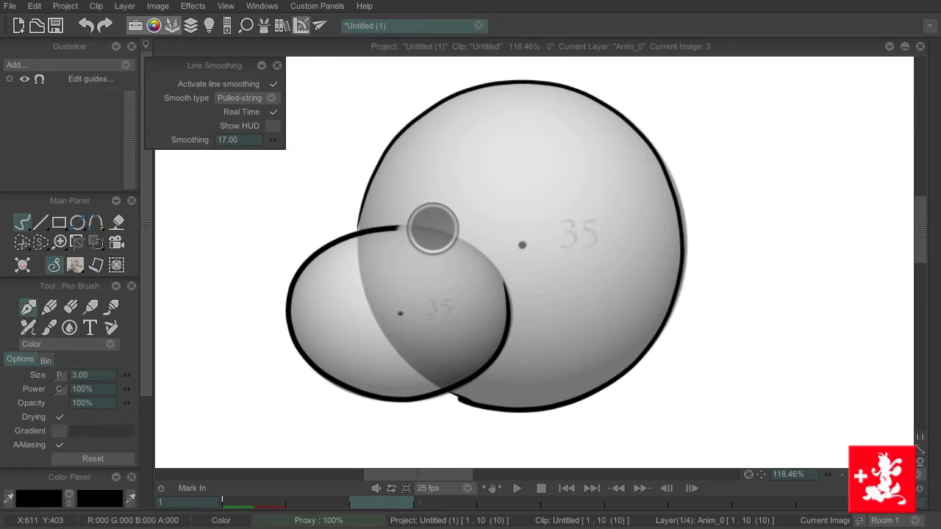
{"action": "left_click_drag", "start_coordinate": [433, 229], "coordinate": [362, 236]}
{"action": "key", "text": "Right"}
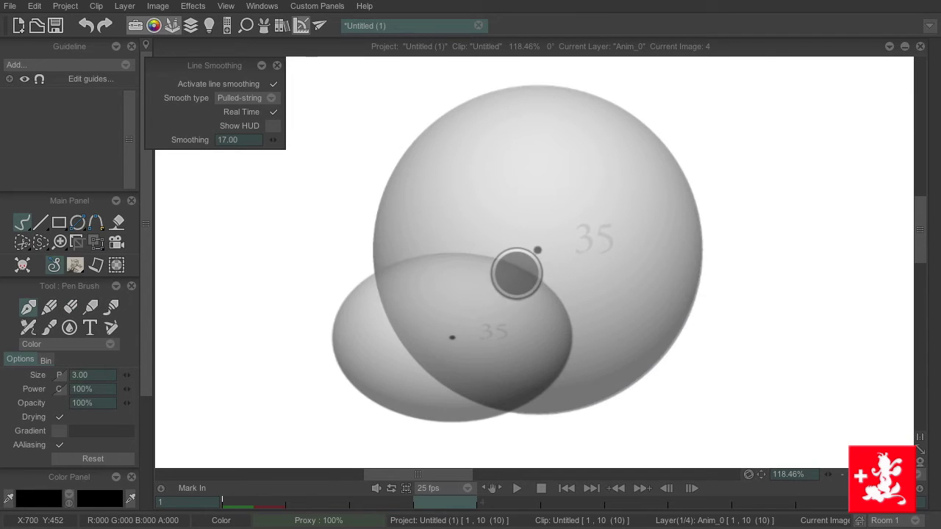
{"action": "key", "text": "Left"}
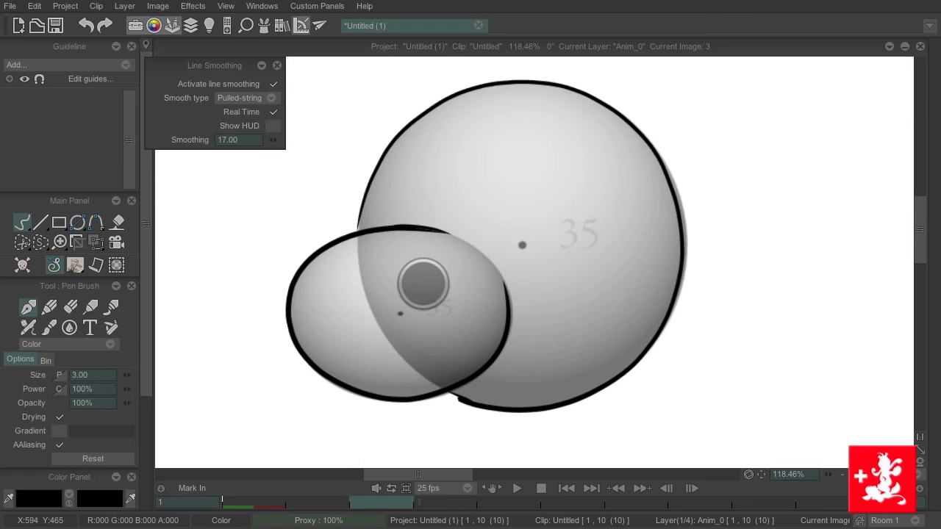
Trace the small sphere's outline and the visible part of the large sphere's outline at frame 4, and advance to frame 5.
{"action": "key", "text": "Right"}
{"action": "mouse_move", "coordinate": [481, 255]}
{"action": "left_mouse_down"}
{"action": "mouse_move", "coordinate": [396, 262]}
{"action": "mouse_move", "coordinate": [347, 299]}
{"action": "mouse_move", "coordinate": [333, 325]}
{"action": "mouse_move", "coordinate": [334, 357]}
{"action": "mouse_move", "coordinate": [359, 389]}
{"action": "mouse_move", "coordinate": [423, 419]}
{"action": "left_mouse_up"}
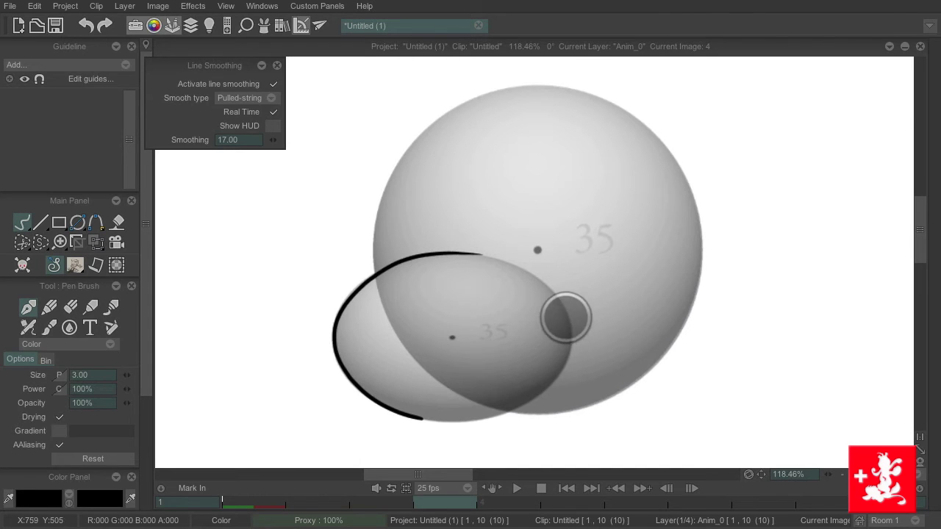
{"action": "mouse_move", "coordinate": [563, 364]}
{"action": "left_mouse_down"}
{"action": "mouse_move", "coordinate": [466, 416]}
{"action": "mouse_move", "coordinate": [392, 411]}
{"action": "left_mouse_up"}
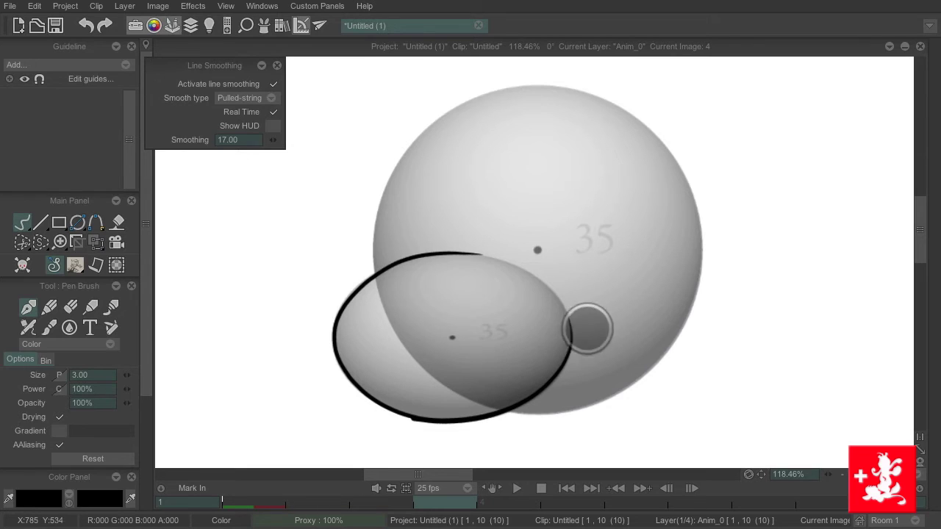
{"action": "mouse_move", "coordinate": [378, 269]}
{"action": "left_mouse_down"}
{"action": "mouse_move", "coordinate": [383, 195]}
{"action": "mouse_move", "coordinate": [433, 122]}
{"action": "mouse_move", "coordinate": [477, 95]}
{"action": "mouse_move", "coordinate": [563, 87]}
{"action": "left_mouse_up"}
{"action": "mouse_move", "coordinate": [678, 171]}
{"action": "left_mouse_down"}
{"action": "mouse_move", "coordinate": [695, 219]}
{"action": "mouse_move", "coordinate": [698, 279]}
{"action": "mouse_move", "coordinate": [657, 358]}
{"action": "mouse_move", "coordinate": [585, 409]}
{"action": "mouse_move", "coordinate": [507, 416]}
{"action": "left_mouse_up"}
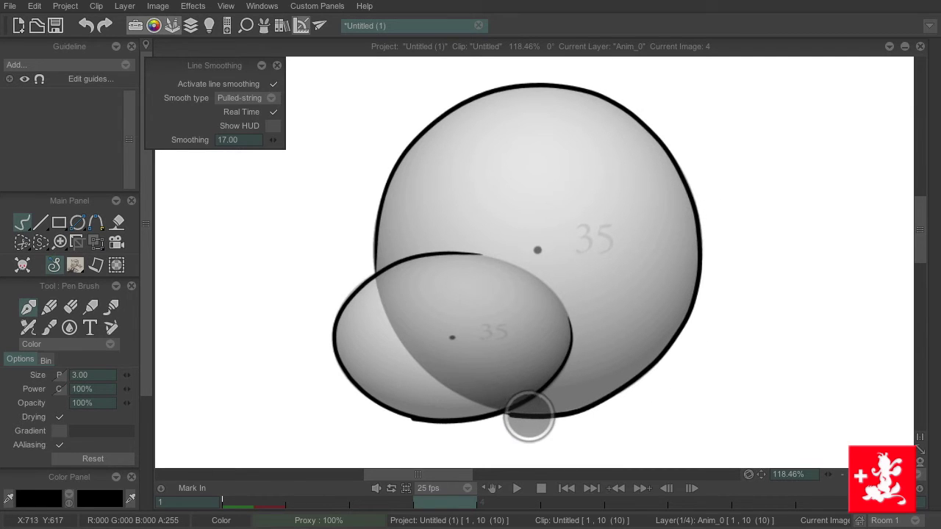
{"action": "key", "text": "Right"}
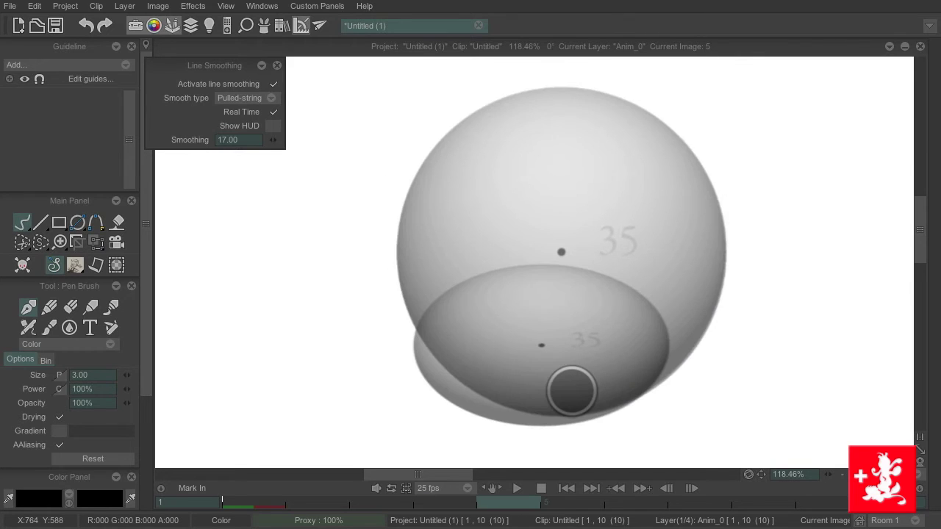
Trace the small sphere's full outline and the visible part of the large sphere's outline at frames 5 and 6 of Anim_0.
{"action": "mouse_move", "coordinate": [579, 268]}
{"action": "left_mouse_down"}
{"action": "mouse_move", "coordinate": [502, 269]}
{"action": "mouse_move", "coordinate": [440, 292]}
{"action": "mouse_move", "coordinate": [414, 328]}
{"action": "mouse_move", "coordinate": [417, 369]}
{"action": "mouse_move", "coordinate": [444, 399]}
{"action": "mouse_move", "coordinate": [498, 419]}
{"action": "mouse_move", "coordinate": [585, 419]}
{"action": "mouse_move", "coordinate": [624, 401]}
{"action": "mouse_move", "coordinate": [664, 362]}
{"action": "mouse_move", "coordinate": [658, 317]}
{"action": "mouse_move", "coordinate": [594, 271]}
{"action": "left_mouse_up"}
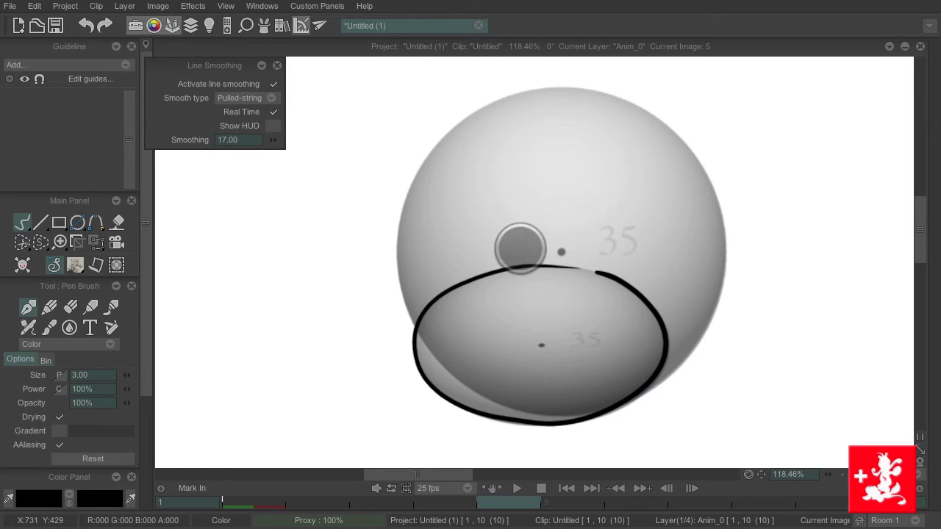
{"action": "mouse_move", "coordinate": [415, 328]}
{"action": "left_mouse_down"}
{"action": "mouse_move", "coordinate": [395, 235]}
{"action": "mouse_move", "coordinate": [406, 192]}
{"action": "mouse_move", "coordinate": [469, 115]}
{"action": "mouse_move", "coordinate": [518, 93]}
{"action": "mouse_move", "coordinate": [576, 90]}
{"action": "mouse_move", "coordinate": [653, 113]}
{"action": "left_mouse_up"}
{"action": "mouse_move", "coordinate": [720, 219]}
{"action": "left_mouse_down"}
{"action": "mouse_move", "coordinate": [714, 313]}
{"action": "mouse_move", "coordinate": [693, 348]}
{"action": "mouse_move", "coordinate": [578, 437]}
{"action": "left_mouse_up"}
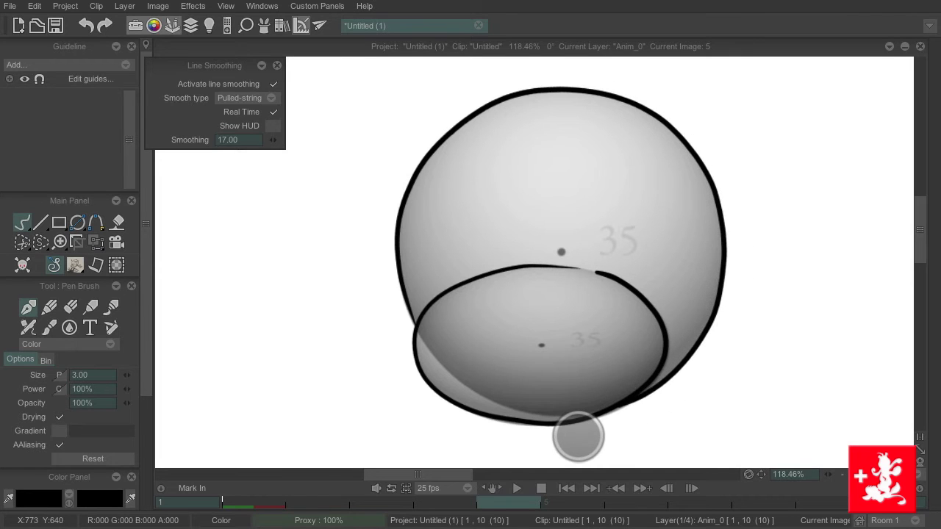
{"action": "key", "text": "Right"}
{"action": "left_click_drag", "start_coordinate": [622, 248], "coordinate": [716, 278]}
{"action": "mouse_move", "coordinate": [730, 368]}
{"action": "left_mouse_down"}
{"action": "mouse_move", "coordinate": [655, 407]}
{"action": "mouse_move", "coordinate": [542, 392]}
{"action": "mouse_move", "coordinate": [510, 300]}
{"action": "mouse_move", "coordinate": [644, 249]}
{"action": "left_mouse_up"}
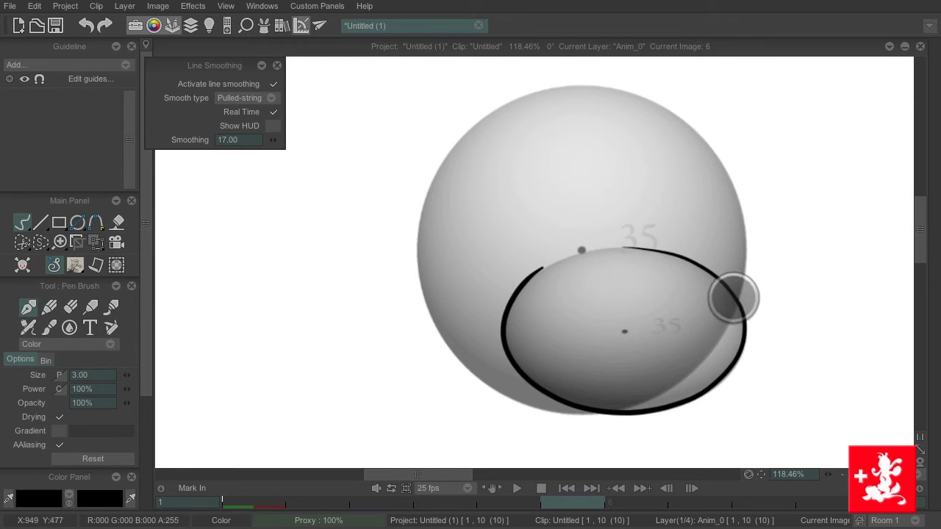
{"action": "mouse_move", "coordinate": [742, 277]}
{"action": "left_mouse_down"}
{"action": "mouse_move", "coordinate": [737, 205]}
{"action": "mouse_move", "coordinate": [723, 171]}
{"action": "mouse_move", "coordinate": [696, 133]}
{"action": "mouse_move", "coordinate": [651, 102]}
{"action": "mouse_move", "coordinate": [597, 86]}
{"action": "mouse_move", "coordinate": [543, 86]}
{"action": "mouse_move", "coordinate": [491, 111]}
{"action": "mouse_move", "coordinate": [450, 152]}
{"action": "mouse_move", "coordinate": [422, 219]}
{"action": "mouse_move", "coordinate": [421, 288]}
{"action": "mouse_move", "coordinate": [449, 353]}
{"action": "mouse_move", "coordinate": [519, 407]}
{"action": "left_mouse_up"}
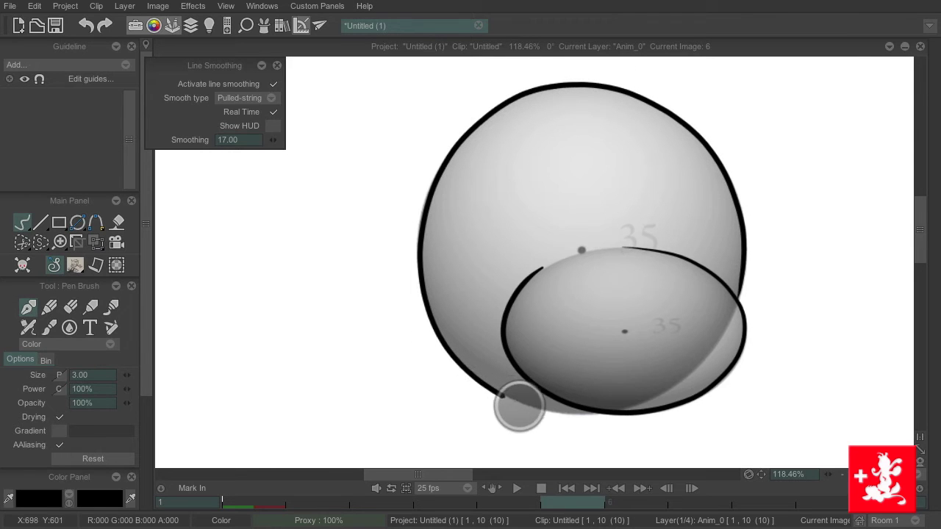
Trace both spheres' outlines at frame 7, and erase and redraw the lower end of the large sphere's outline near the nose.
{"action": "key", "text": "Right"}
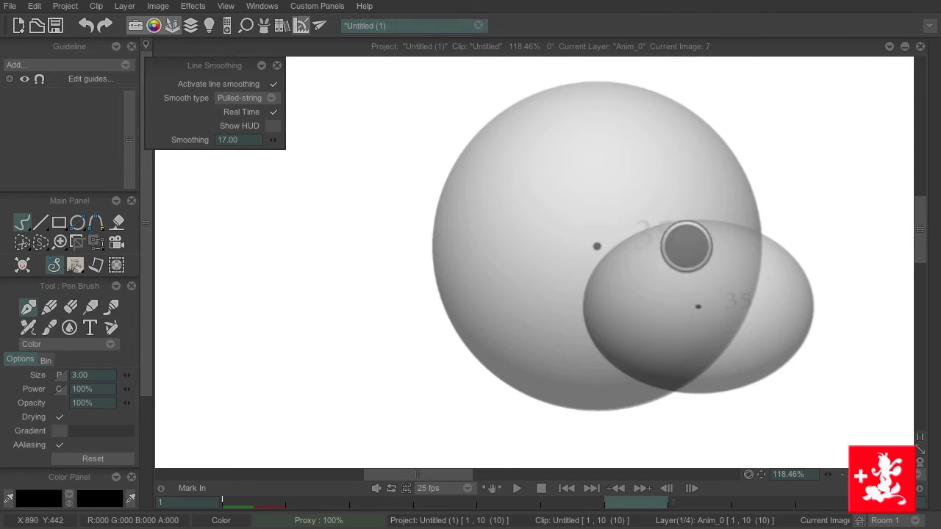
{"action": "mouse_move", "coordinate": [674, 223]}
{"action": "left_mouse_down"}
{"action": "mouse_move", "coordinate": [756, 231]}
{"action": "mouse_move", "coordinate": [807, 278]}
{"action": "mouse_move", "coordinate": [814, 305]}
{"action": "mouse_move", "coordinate": [801, 346]}
{"action": "mouse_move", "coordinate": [762, 376]}
{"action": "mouse_move", "coordinate": [688, 389]}
{"action": "mouse_move", "coordinate": [625, 372]}
{"action": "mouse_move", "coordinate": [585, 321]}
{"action": "mouse_move", "coordinate": [602, 255]}
{"action": "left_mouse_up"}
{"action": "mouse_move", "coordinate": [756, 225]}
{"action": "left_mouse_down"}
{"action": "mouse_move", "coordinate": [726, 148]}
{"action": "mouse_move", "coordinate": [669, 98]}
{"action": "mouse_move", "coordinate": [608, 80]}
{"action": "mouse_move", "coordinate": [540, 87]}
{"action": "mouse_move", "coordinate": [483, 122]}
{"action": "mouse_move", "coordinate": [438, 205]}
{"action": "mouse_move", "coordinate": [436, 279]}
{"action": "mouse_move", "coordinate": [460, 341]}
{"action": "mouse_move", "coordinate": [503, 383]}
{"action": "mouse_move", "coordinate": [573, 408]}
{"action": "mouse_move", "coordinate": [669, 401]}
{"action": "left_mouse_up"}
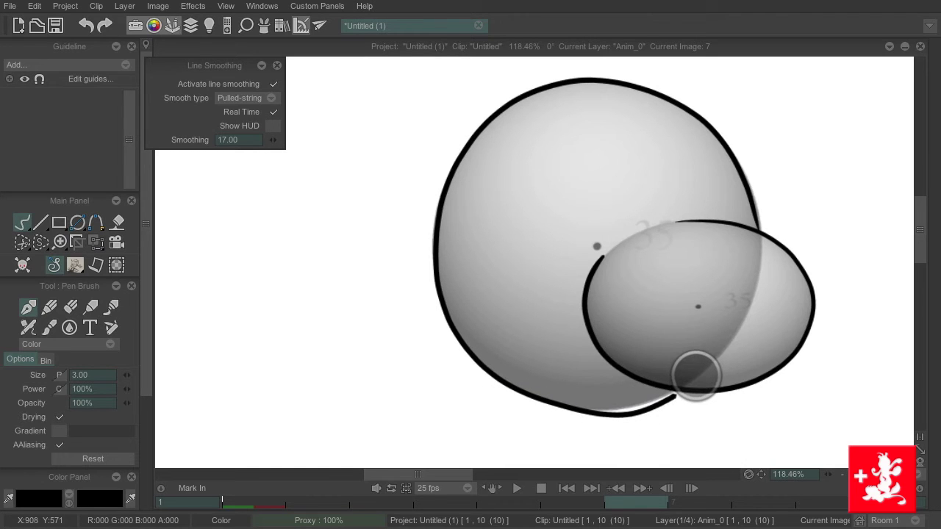
{"action": "key", "text": "e"}
{"action": "left_click_drag", "start_coordinate": [601, 422], "coordinate": [676, 401]}
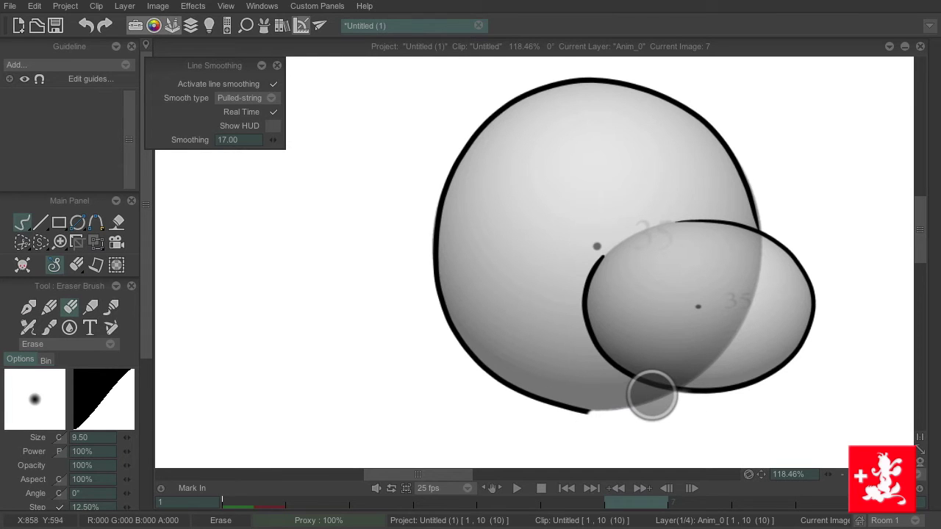
{"action": "key", "text": "e"}
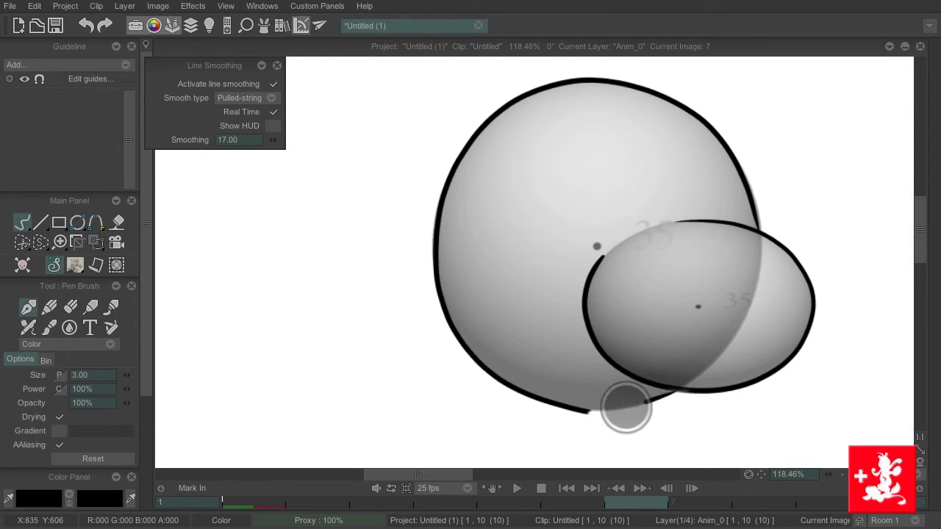
Trace the small sphere's outline and the visible part of the large sphere's outline at frames 8 and 9.
{"action": "key", "text": "Right"}
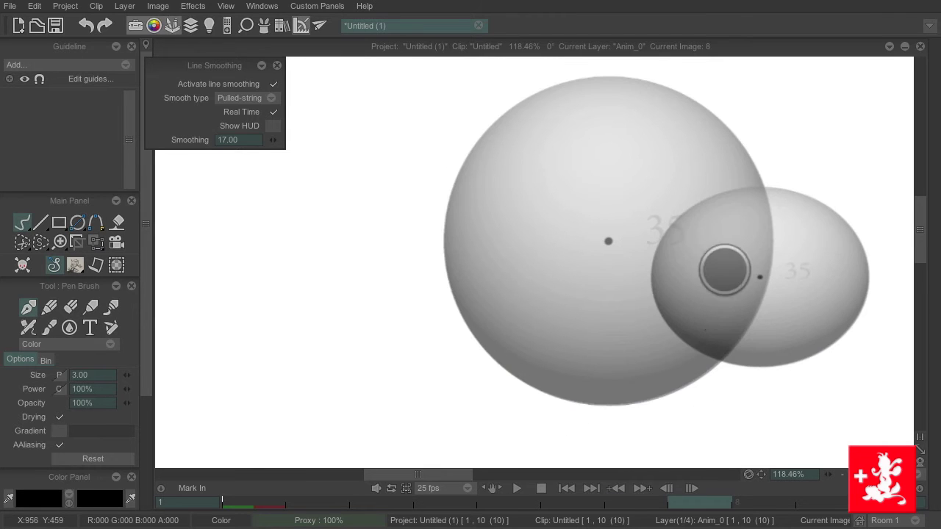
{"action": "mouse_move", "coordinate": [658, 245]}
{"action": "left_mouse_down"}
{"action": "mouse_move", "coordinate": [678, 336]}
{"action": "mouse_move", "coordinate": [789, 363]}
{"action": "mouse_move", "coordinate": [862, 292]}
{"action": "mouse_move", "coordinate": [817, 203]}
{"action": "mouse_move", "coordinate": [668, 238]}
{"action": "left_mouse_up"}
{"action": "mouse_move", "coordinate": [760, 178]}
{"action": "left_mouse_down"}
{"action": "mouse_move", "coordinate": [666, 92]}
{"action": "mouse_move", "coordinate": [599, 79]}
{"action": "mouse_move", "coordinate": [514, 104]}
{"action": "mouse_move", "coordinate": [462, 169]}
{"action": "mouse_move", "coordinate": [451, 264]}
{"action": "mouse_move", "coordinate": [476, 342]}
{"action": "mouse_move", "coordinate": [546, 394]}
{"action": "mouse_move", "coordinate": [605, 406]}
{"action": "mouse_move", "coordinate": [659, 399]}
{"action": "mouse_move", "coordinate": [732, 355]}
{"action": "left_mouse_up"}
{"action": "key", "text": "Right"}
{"action": "mouse_move", "coordinate": [765, 163]}
{"action": "left_mouse_down"}
{"action": "mouse_move", "coordinate": [683, 86]}
{"action": "mouse_move", "coordinate": [580, 74]}
{"action": "mouse_move", "coordinate": [511, 106]}
{"action": "mouse_move", "coordinate": [465, 175]}
{"action": "mouse_move", "coordinate": [457, 256]}
{"action": "mouse_move", "coordinate": [489, 341]}
{"action": "mouse_move", "coordinate": [548, 382]}
{"action": "mouse_move", "coordinate": [610, 401]}
{"action": "mouse_move", "coordinate": [666, 393]}
{"action": "mouse_move", "coordinate": [766, 314]}
{"action": "left_mouse_up"}
{"action": "mouse_move", "coordinate": [710, 254]}
{"action": "left_mouse_down"}
{"action": "mouse_move", "coordinate": [772, 337]}
{"action": "mouse_move", "coordinate": [823, 342]}
{"action": "mouse_move", "coordinate": [882, 312]}
{"action": "mouse_move", "coordinate": [907, 264]}
{"action": "mouse_move", "coordinate": [899, 207]}
{"action": "mouse_move", "coordinate": [751, 169]}
{"action": "left_mouse_up"}
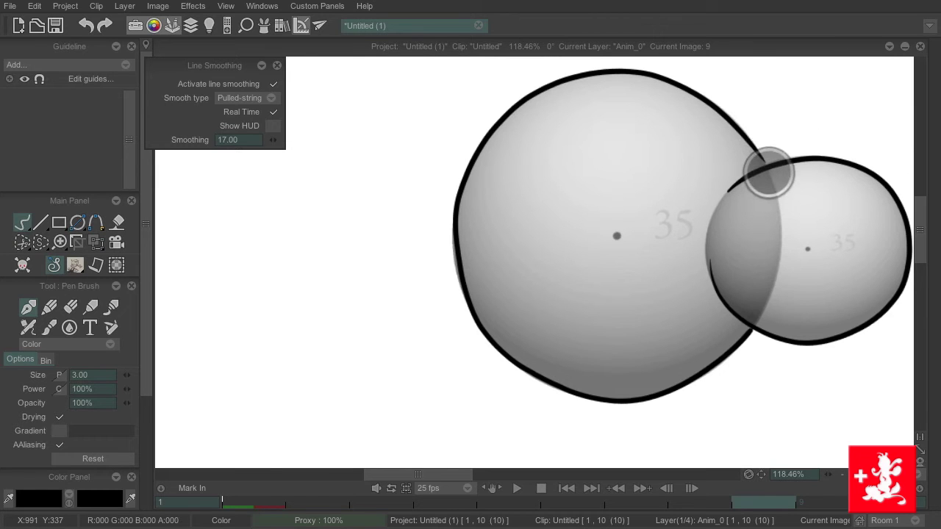
Trace the small sphere's outline and the visible part of the large sphere's outline at frame 10.
{"action": "key", "text": "Right"}
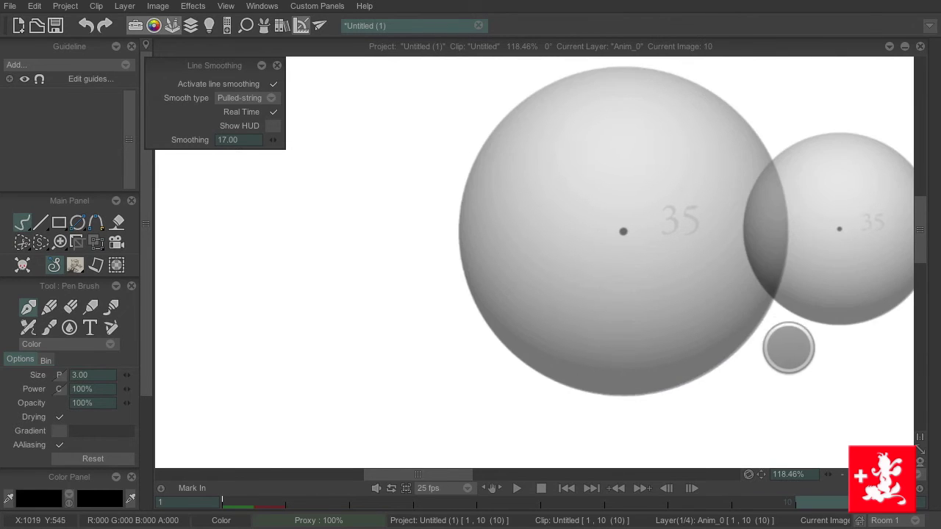
{"action": "left_click_drag", "start_coordinate": [758, 280], "coordinate": [563, 308]}
{"action": "mouse_move", "coordinate": [611, 178]}
{"action": "left_mouse_down"}
{"action": "mouse_move", "coordinate": [596, 152]}
{"action": "mouse_move", "coordinate": [542, 108]}
{"action": "mouse_move", "coordinate": [455, 86]}
{"action": "mouse_move", "coordinate": [390, 105]}
{"action": "mouse_move", "coordinate": [341, 144]}
{"action": "mouse_move", "coordinate": [310, 202]}
{"action": "mouse_move", "coordinate": [302, 287]}
{"action": "mouse_move", "coordinate": [330, 350]}
{"action": "mouse_move", "coordinate": [376, 392]}
{"action": "mouse_move", "coordinate": [436, 417]}
{"action": "mouse_move", "coordinate": [514, 409]}
{"action": "mouse_move", "coordinate": [599, 343]}
{"action": "left_mouse_up"}
{"action": "mouse_move", "coordinate": [592, 271]}
{"action": "left_mouse_down"}
{"action": "mouse_move", "coordinate": [622, 324]}
{"action": "mouse_move", "coordinate": [683, 342]}
{"action": "mouse_move", "coordinate": [732, 326]}
{"action": "mouse_move", "coordinate": [768, 280]}
{"action": "mouse_move", "coordinate": [775, 225]}
{"action": "mouse_move", "coordinate": [736, 170]}
{"action": "mouse_move", "coordinate": [679, 152]}
{"action": "mouse_move", "coordinate": [602, 184]}
{"action": "mouse_move", "coordinate": [601, 193]}
{"action": "mouse_move", "coordinate": [629, 165]}
{"action": "mouse_move", "coordinate": [669, 153]}
{"action": "mouse_move", "coordinate": [722, 162]}
{"action": "mouse_move", "coordinate": [769, 204]}
{"action": "mouse_move", "coordinate": [772, 276]}
{"action": "mouse_move", "coordinate": [755, 309]}
{"action": "mouse_move", "coordinate": [718, 335]}
{"action": "mouse_move", "coordinate": [670, 341]}
{"action": "mouse_move", "coordinate": [604, 312]}
{"action": "left_mouse_up"}
{"action": "key", "text": "ctrl+z"}
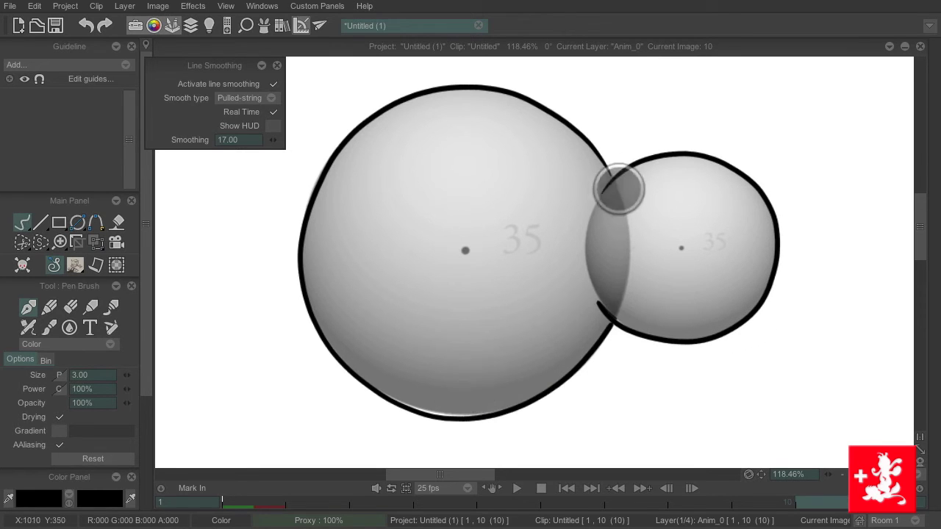
Show the timeline and set the behaviour after the last frame to None for the Anim_0 and APKA layers.
{"action": "key", "text": "Right"}
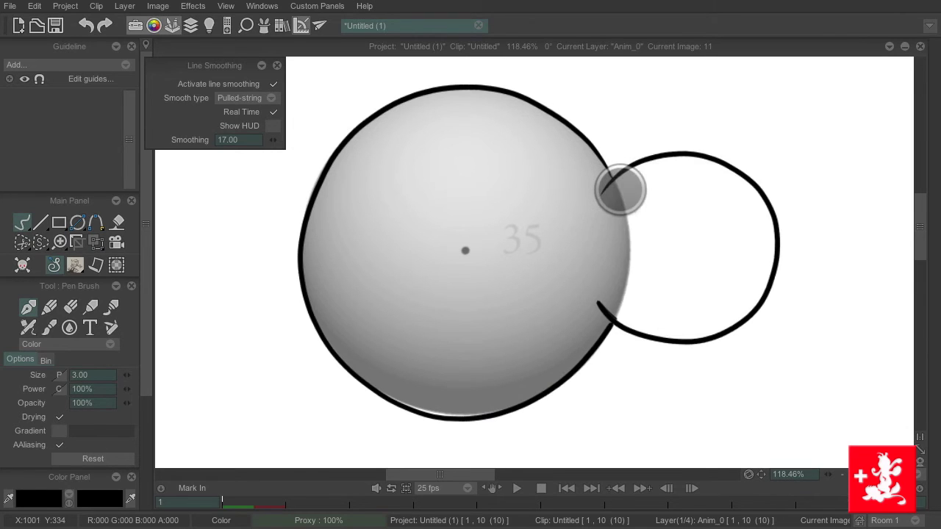
{"action": "key", "text": "Left"}
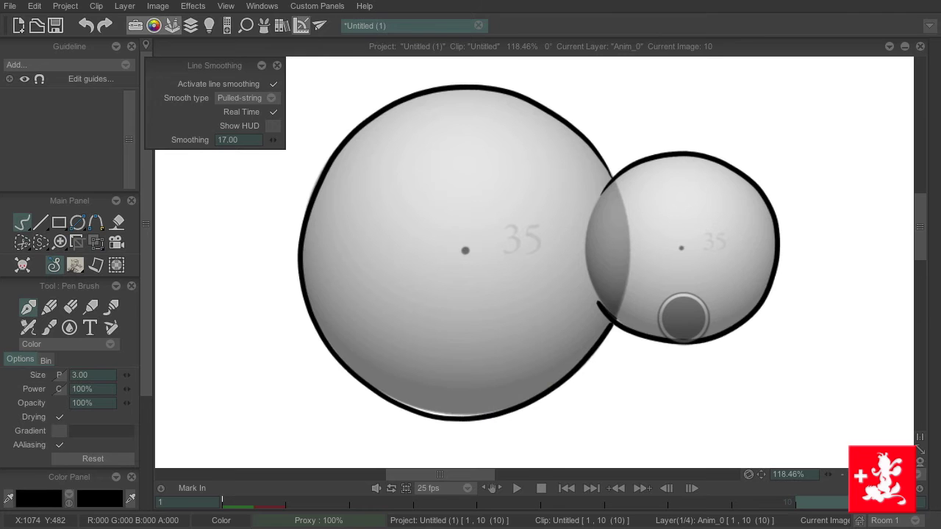
{"action": "key", "text": "F12"}
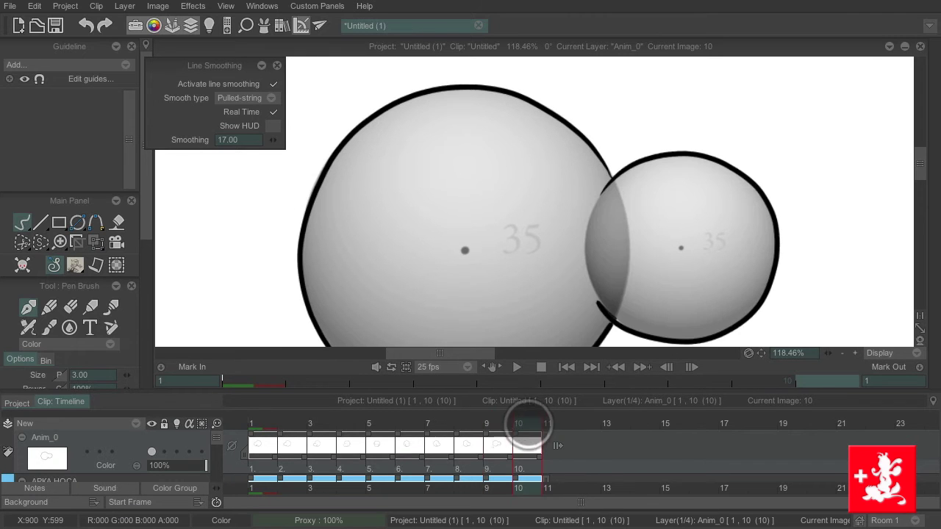
{"action": "mouse_move", "coordinate": [218, 438]}
{"action": "left_mouse_down"}
{"action": "mouse_move", "coordinate": [221, 448]}
{"action": "mouse_move", "coordinate": [221, 433]}
{"action": "left_mouse_up"}
{"action": "mouse_move", "coordinate": [525, 425]}
{"action": "left_mouse_down"}
{"action": "mouse_move", "coordinate": [399, 431]}
{"action": "mouse_move", "coordinate": [541, 408]}
{"action": "mouse_move", "coordinate": [567, 420]}
{"action": "mouse_move", "coordinate": [493, 420]}
{"action": "mouse_move", "coordinate": [521, 421]}
{"action": "left_mouse_up"}
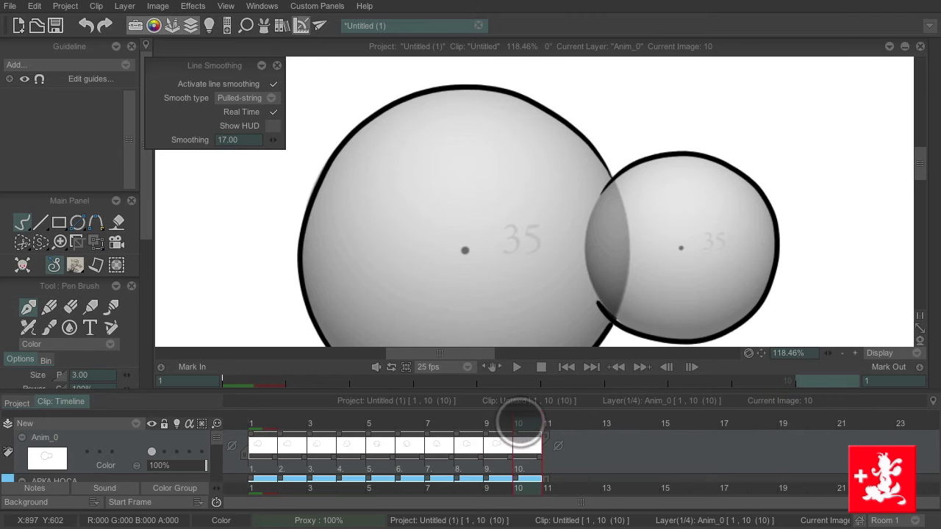
{"action": "scroll", "coordinate": [212, 448], "scroll_direction": "down", "scroll_amount": 2}
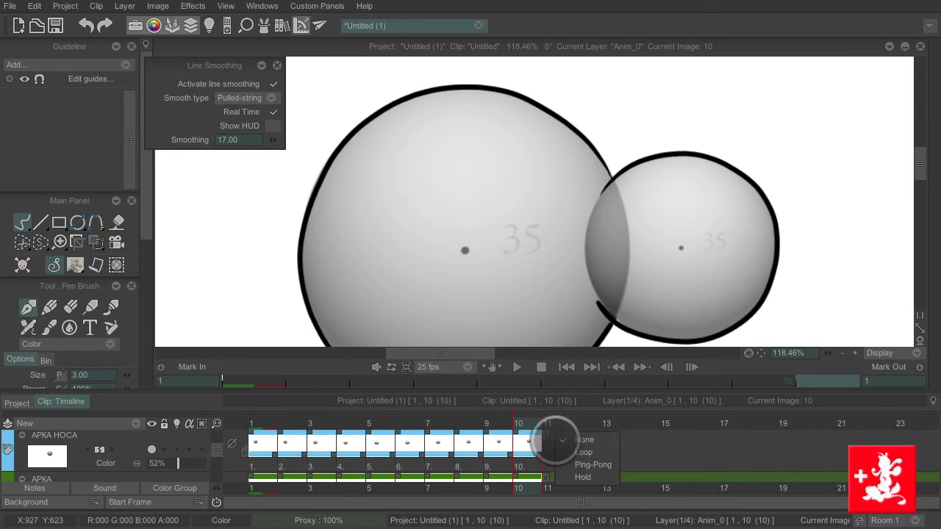
{"action": "scroll", "coordinate": [529, 421], "scroll_direction": "up", "scroll_amount": 2}
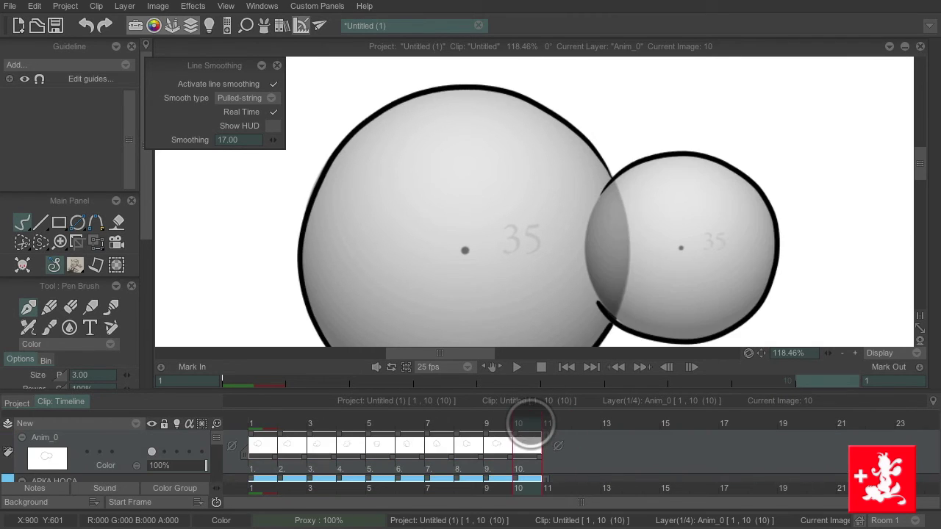
{"action": "left_click_drag", "start_coordinate": [217, 449], "coordinate": [217, 450]}
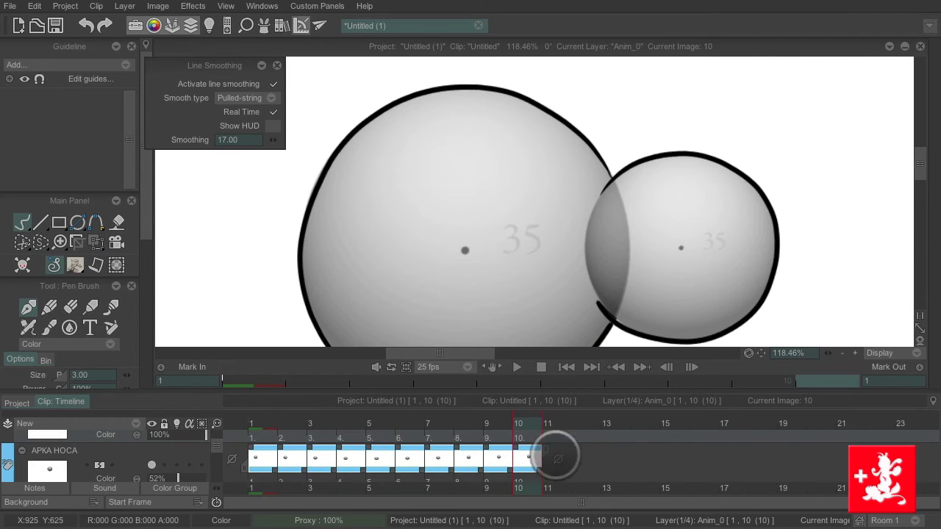
{"action": "left_click", "coordinate": [581, 458]}
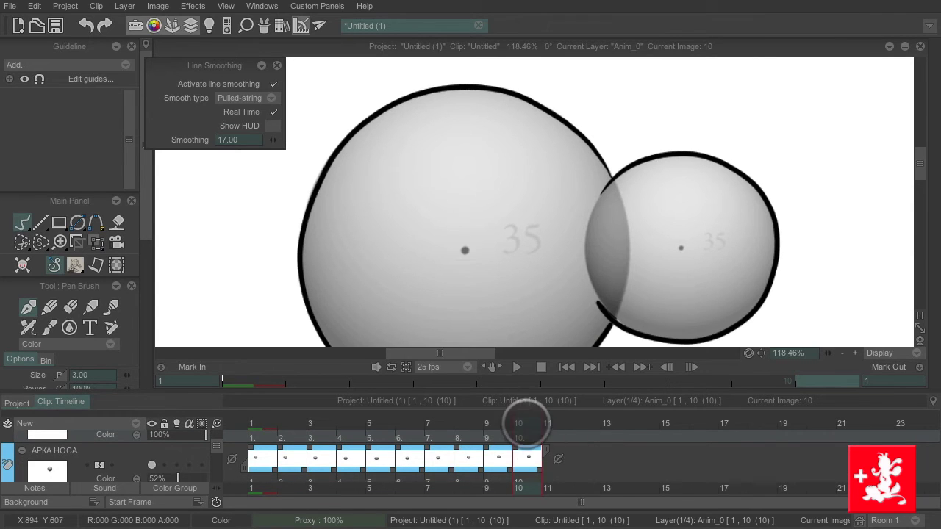
{"action": "scroll", "coordinate": [527, 423], "scroll_direction": "up", "scroll_amount": 1}
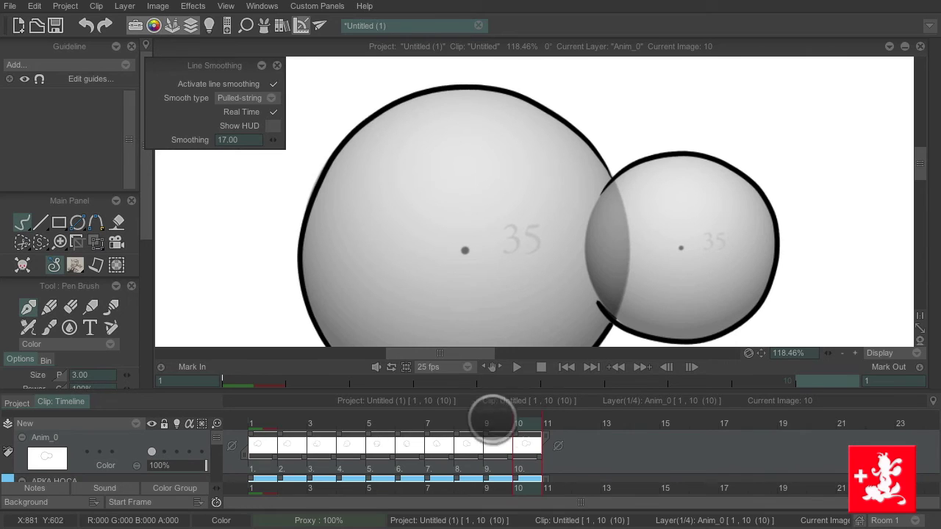
{"action": "scroll", "coordinate": [217, 441], "scroll_direction": "down", "scroll_amount": 1}
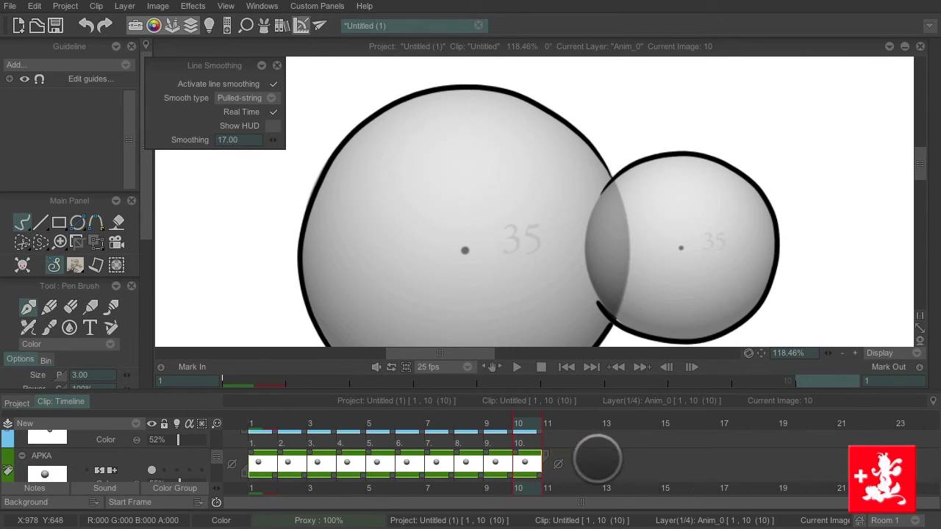
Play the traced animation together with the spheres from frame 1, and stop the playback.
{"action": "left_click_drag", "start_coordinate": [536, 422], "coordinate": [244, 428]}
{"action": "scroll", "coordinate": [544, 231], "scroll_direction": "down", "scroll_amount": 5}
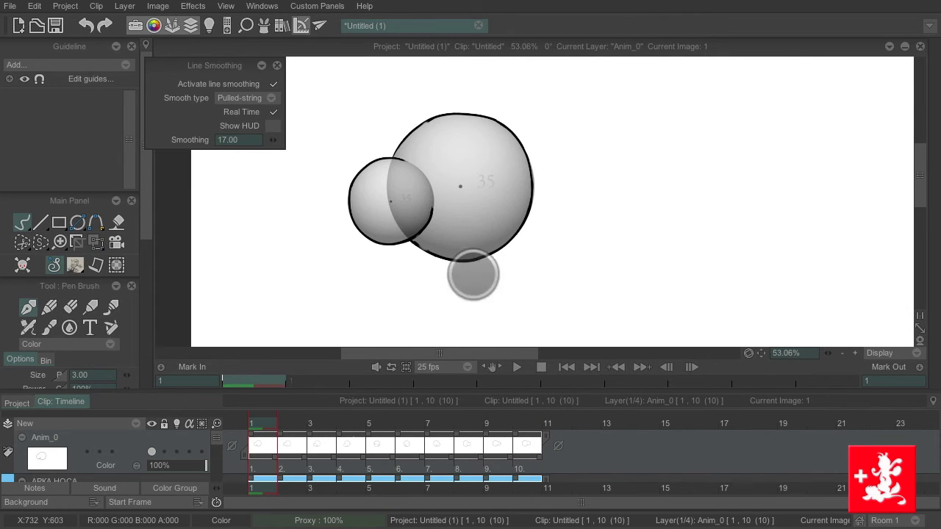
{"action": "key", "text": "Return"}
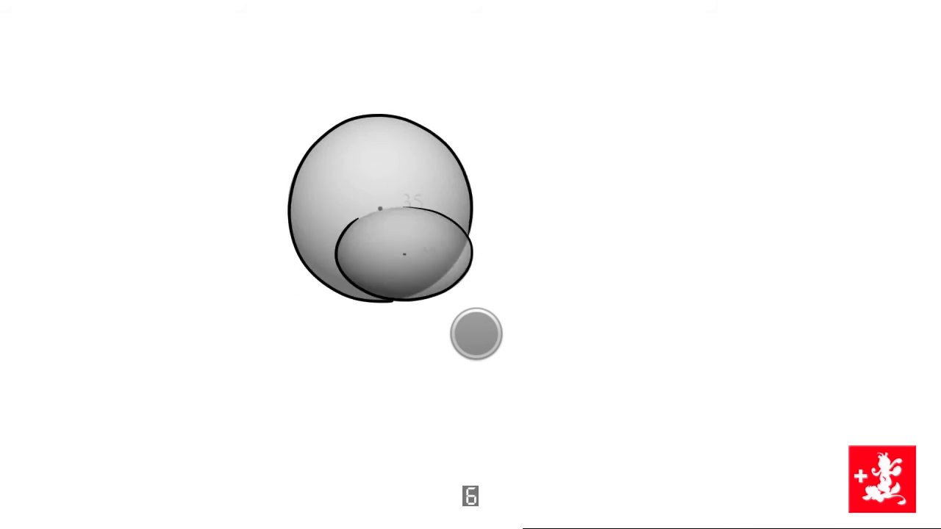
{"action": "left_click", "coordinate": [477, 333]}
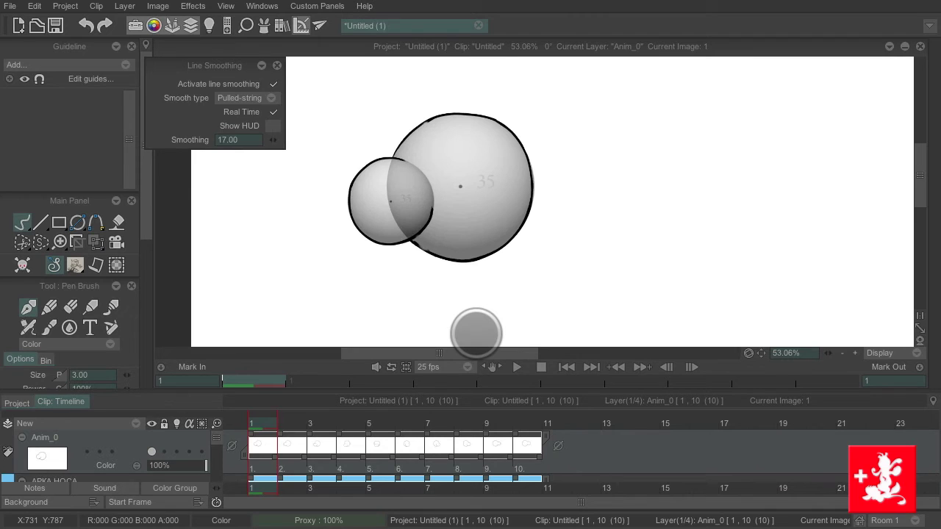
Hide the APKA and APKA HOCA sphere layers and play back the outline drawings on their own.
{"action": "scroll", "coordinate": [629, 191], "scroll_direction": "down", "scroll_amount": 5}
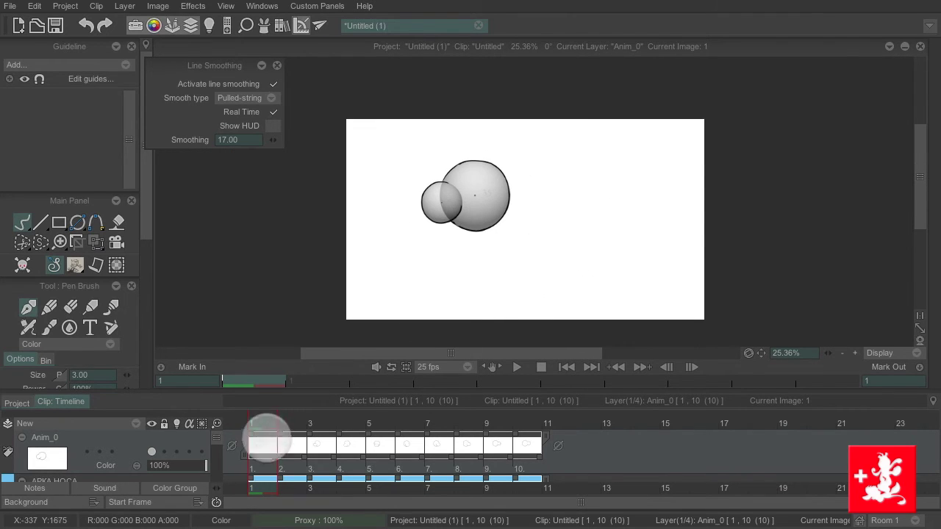
{"action": "scroll", "coordinate": [215, 441], "scroll_direction": "down", "scroll_amount": 3}
{"action": "scroll", "coordinate": [217, 454], "scroll_direction": "down", "scroll_amount": 2}
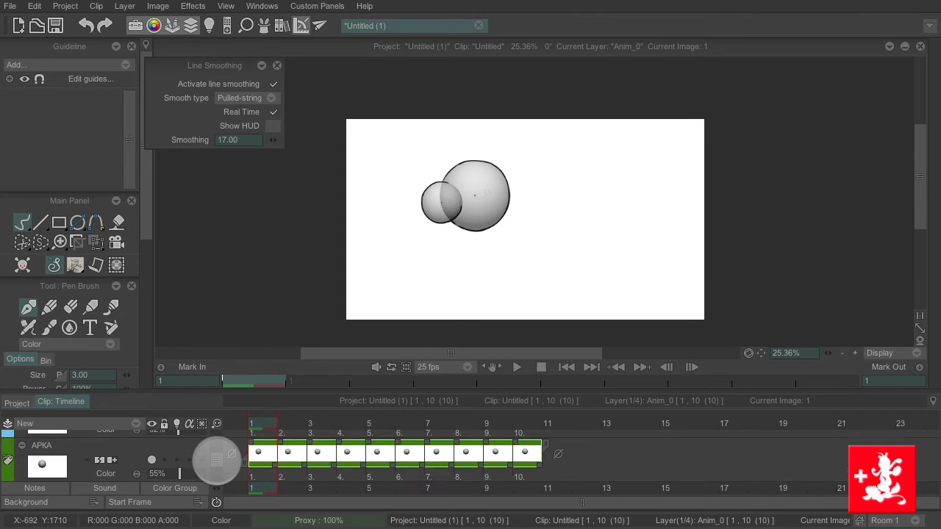
{"action": "scroll", "coordinate": [213, 441], "scroll_direction": "up", "scroll_amount": 5}
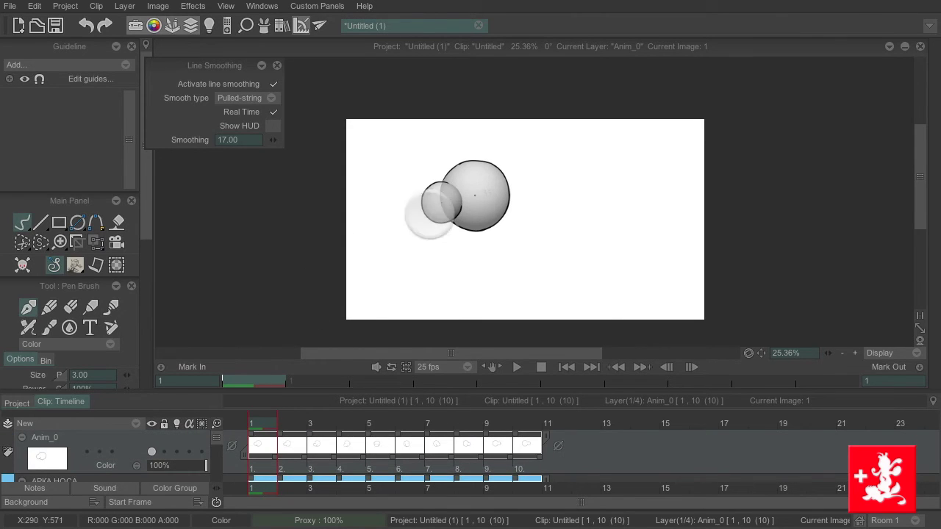
{"action": "scroll", "coordinate": [445, 209], "scroll_direction": "up", "scroll_amount": 5}
{"action": "scroll", "coordinate": [213, 456], "scroll_direction": "down", "scroll_amount": 2}
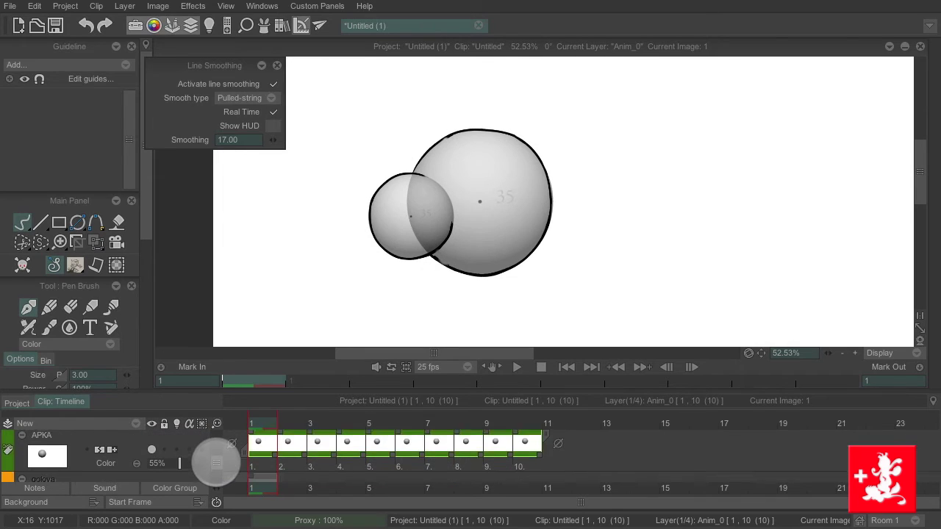
{"action": "left_click", "coordinate": [151, 441]}
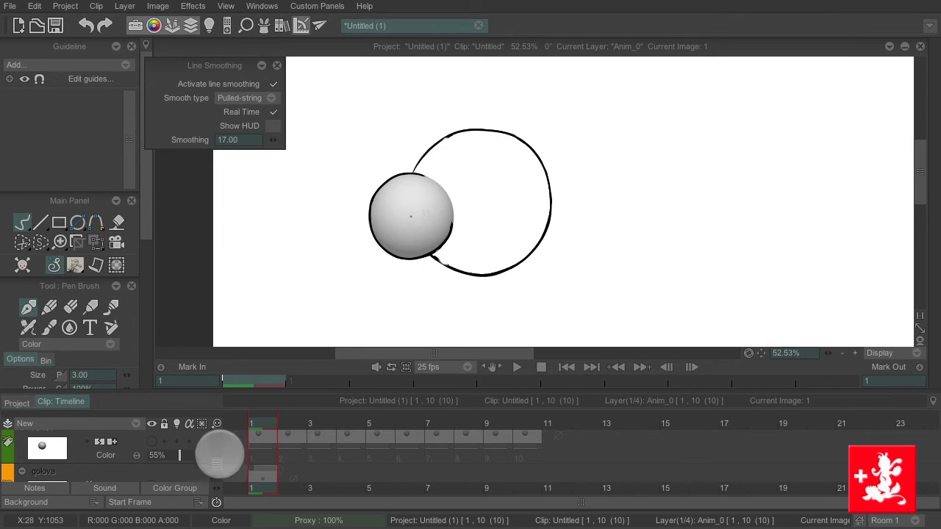
{"action": "scroll", "coordinate": [219, 454], "scroll_direction": "down", "scroll_amount": 1}
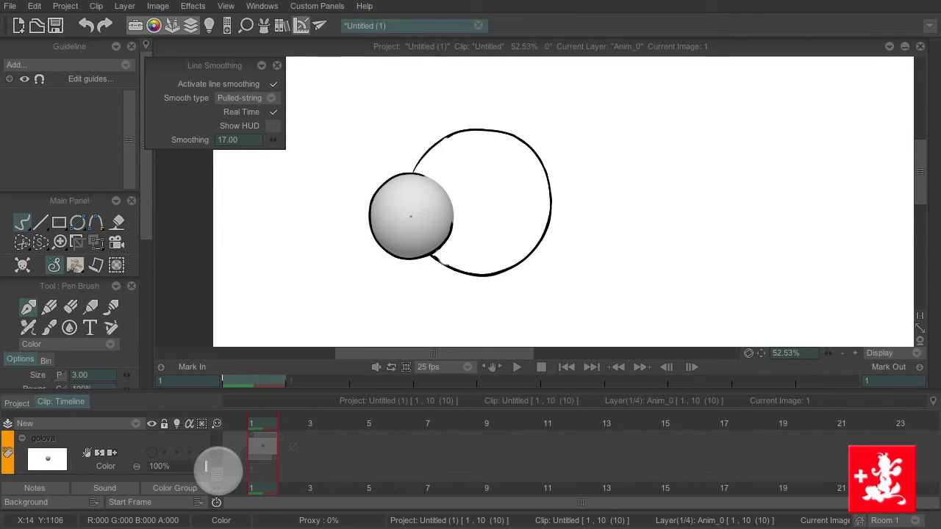
{"action": "scroll", "coordinate": [210, 457], "scroll_direction": "up", "scroll_amount": 1}
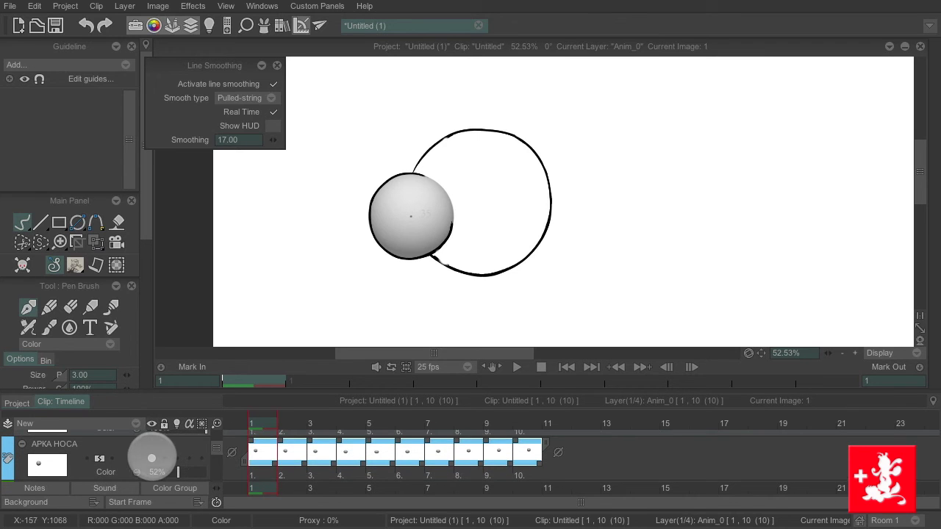
{"action": "left_click", "coordinate": [151, 457]}
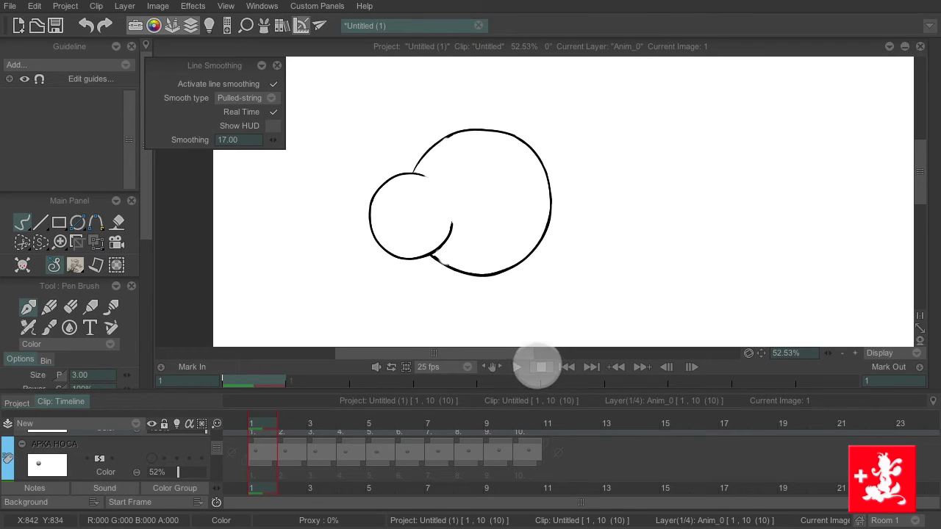
{"action": "left_click", "coordinate": [537, 365]}
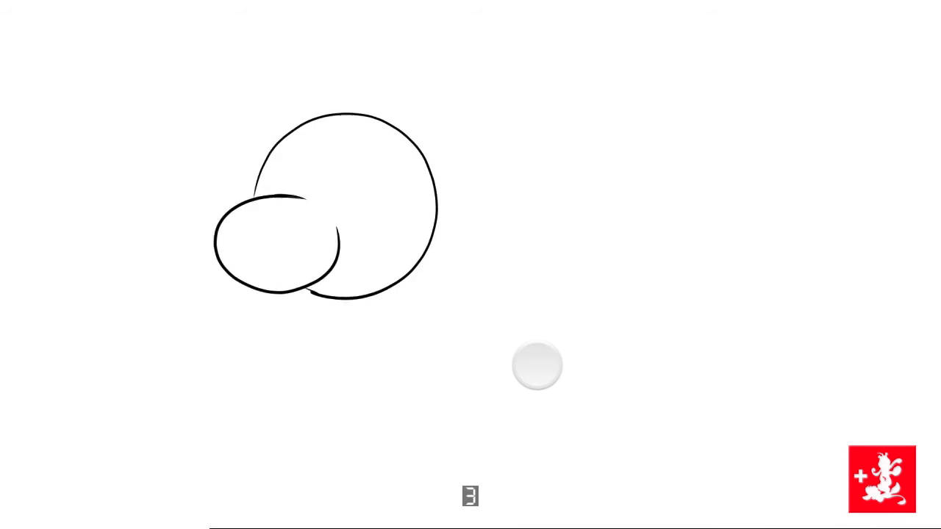
{"action": "left_click", "coordinate": [536, 365]}
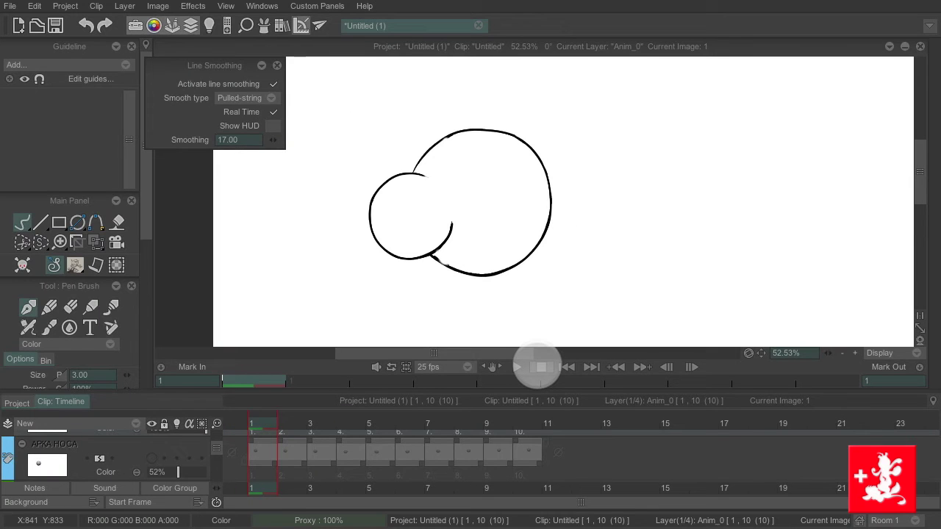
Extend drawings 1 and 9 of the Anim_0 layer to two frames each and play back the new timing.
{"action": "scroll", "coordinate": [217, 441], "scroll_direction": "up", "scroll_amount": 2}
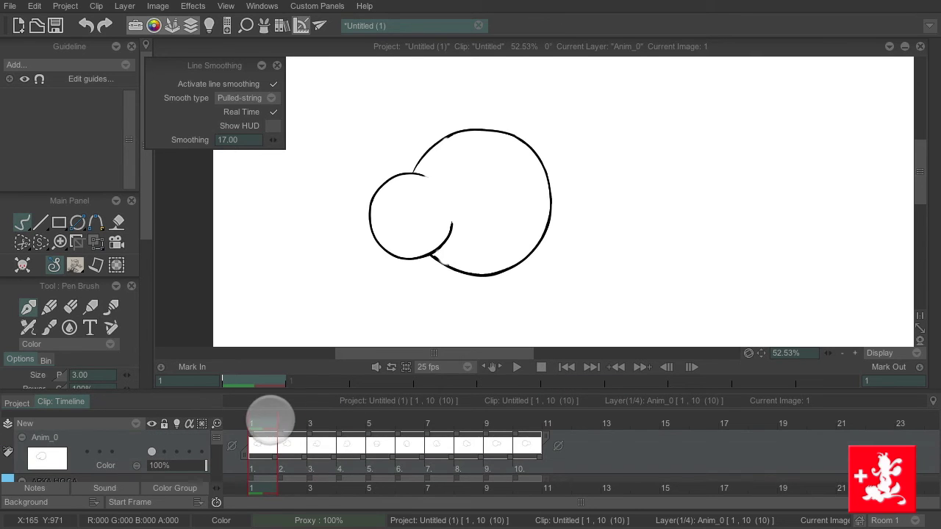
{"action": "left_click", "coordinate": [339, 424]}
{"action": "left_click_drag", "start_coordinate": [377, 423], "coordinate": [271, 412]}
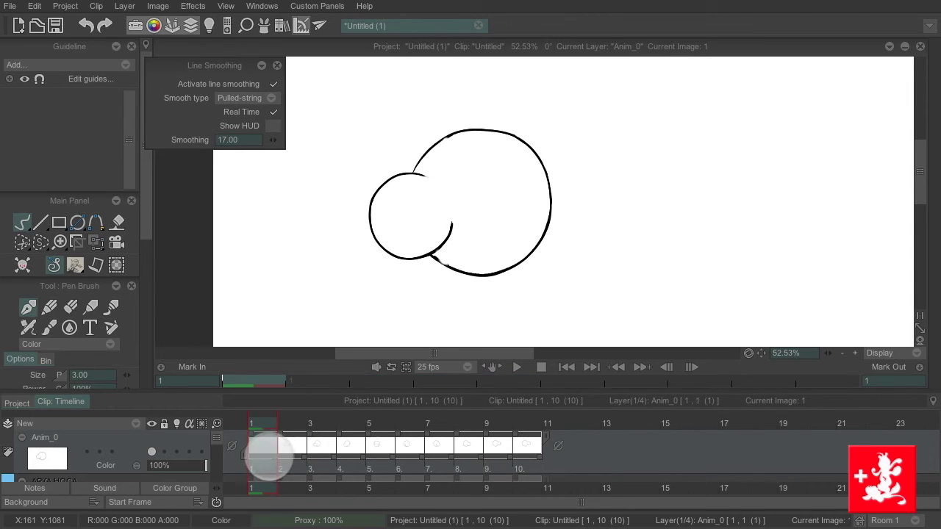
{"action": "left_click_drag", "start_coordinate": [273, 449], "coordinate": [296, 456]}
{"action": "left_click_drag", "start_coordinate": [499, 463], "coordinate": [548, 461]}
{"action": "left_click", "coordinate": [516, 367]}
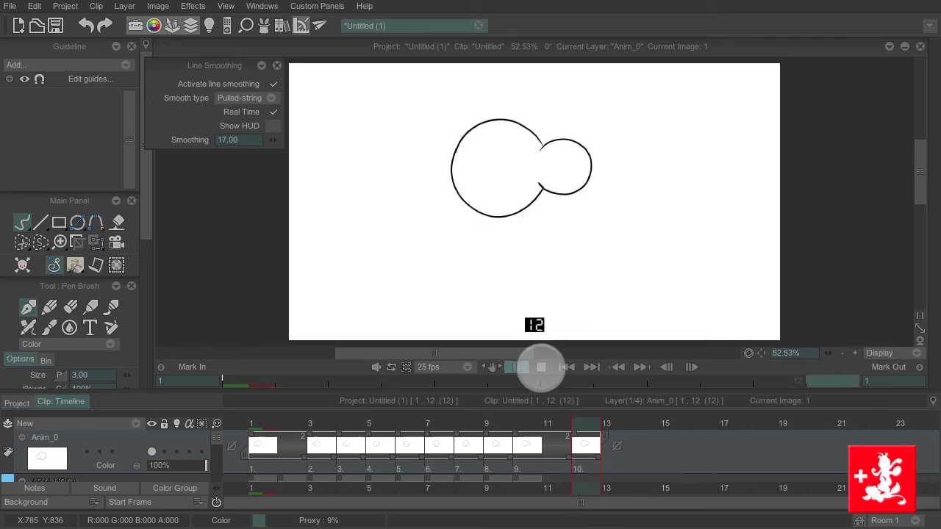
{"action": "left_click", "coordinate": [541, 367]}
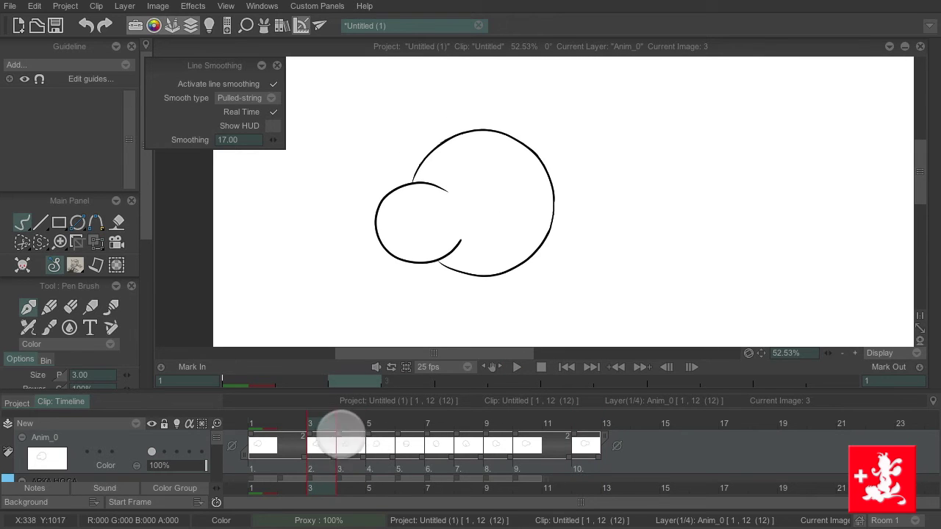
Extend drawing 3 and drawing 2 of the Anim_0 layer to two frames each, previewing the playback after each change.
{"action": "left_click_drag", "start_coordinate": [366, 455], "coordinate": [379, 455]}
{"action": "left_click_drag", "start_coordinate": [330, 420], "coordinate": [294, 414]}
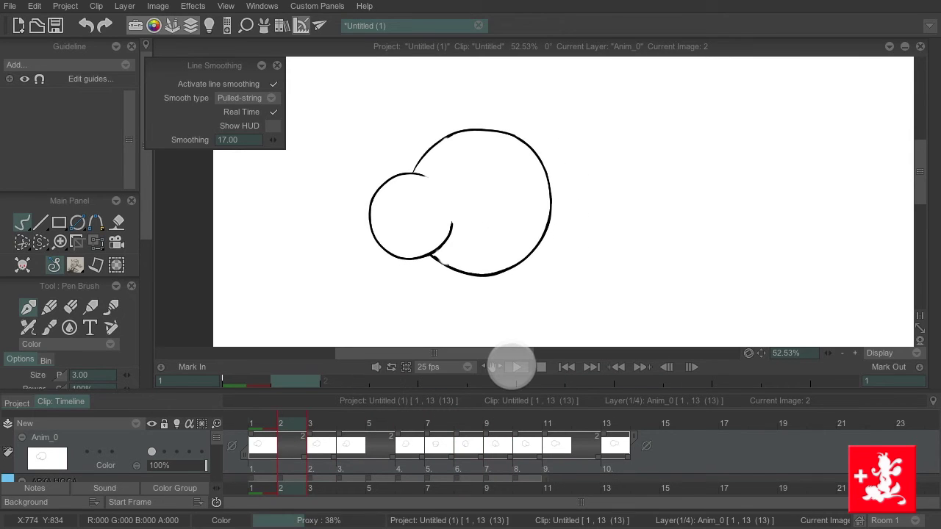
{"action": "left_click", "coordinate": [512, 367]}
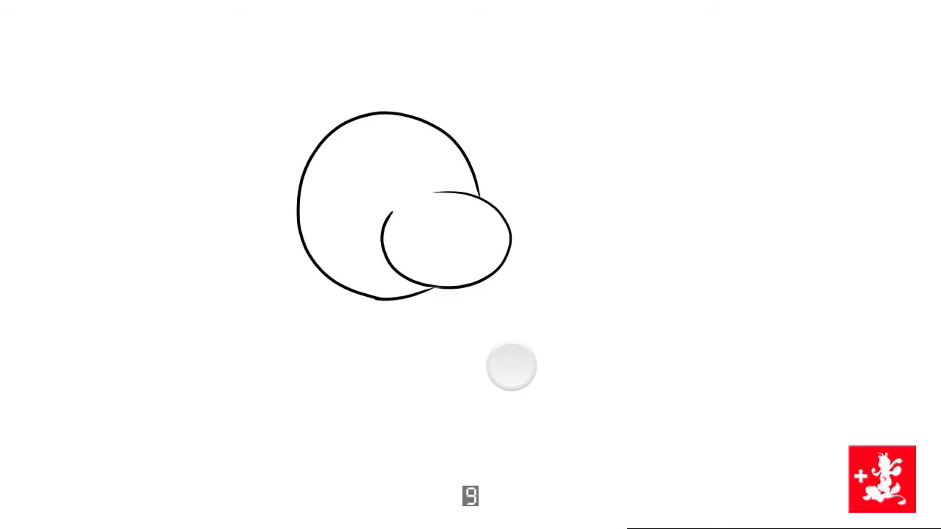
{"action": "left_click", "coordinate": [512, 367]}
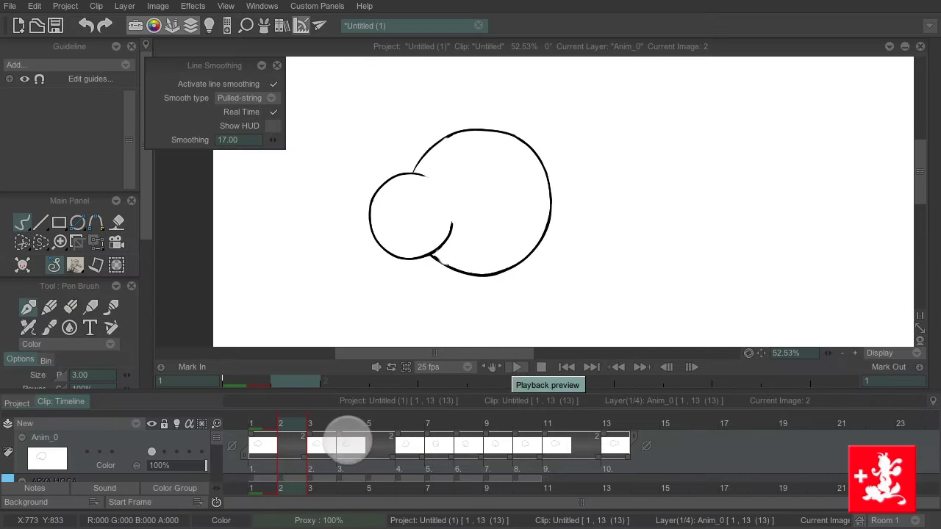
{"action": "left_click_drag", "start_coordinate": [338, 458], "coordinate": [404, 415]}
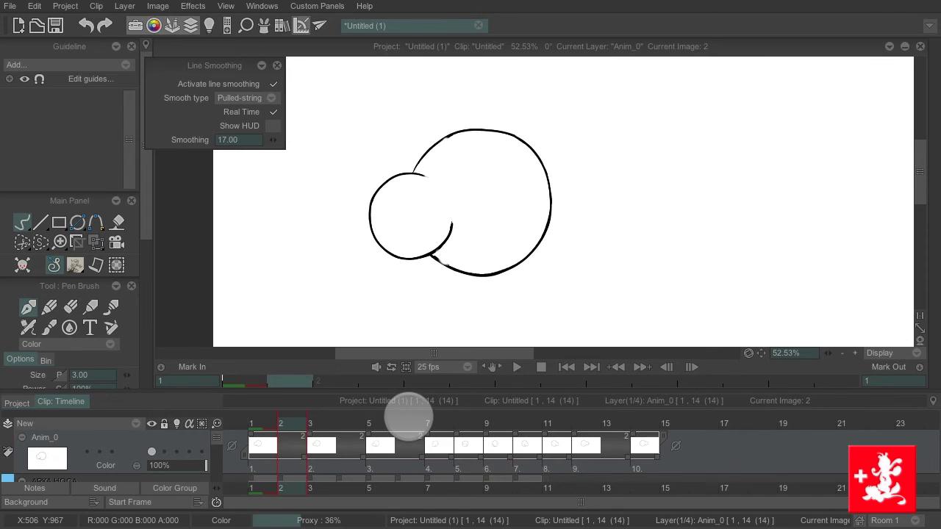
{"action": "key", "text": "Return"}
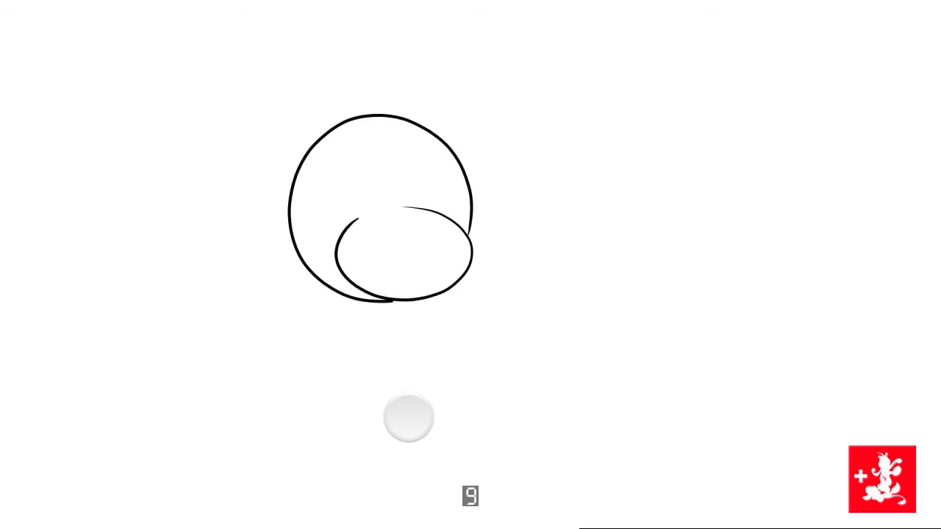
{"action": "left_click", "coordinate": [409, 418]}
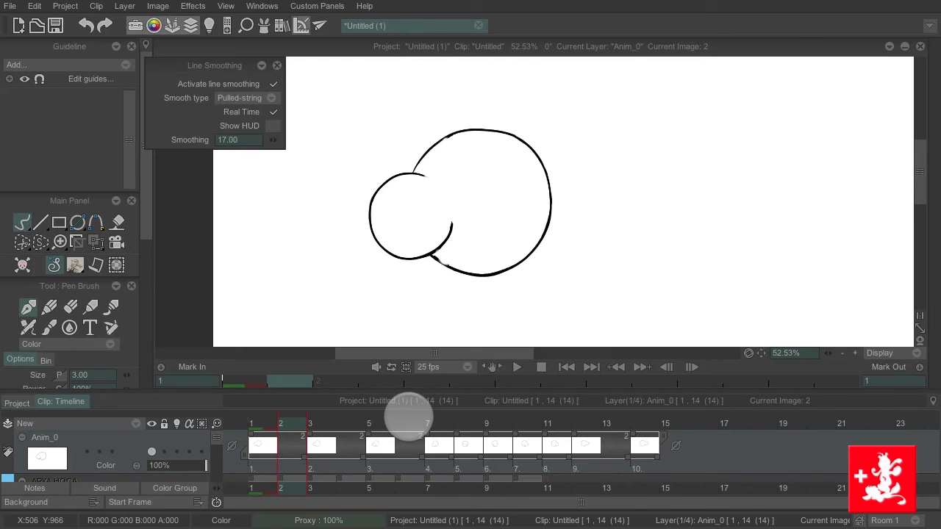
Extend the last drawing's exposure on the Anim_0 layer to frame 22, play back the result, and scrub back to frame 1.
{"action": "mouse_move", "coordinate": [294, 420]}
{"action": "left_mouse_down"}
{"action": "mouse_move", "coordinate": [661, 421]}
{"action": "mouse_move", "coordinate": [641, 420]}
{"action": "left_mouse_up"}
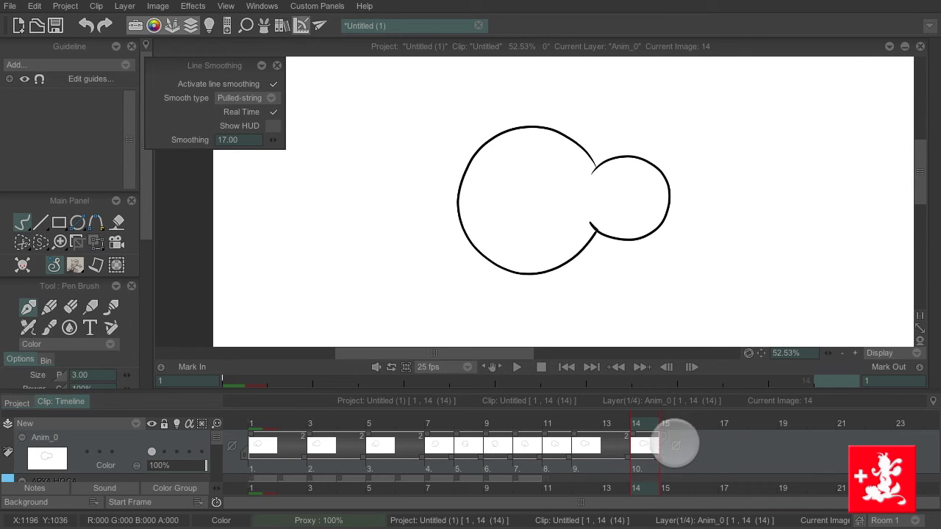
{"action": "left_click_drag", "start_coordinate": [657, 441], "coordinate": [873, 443]}
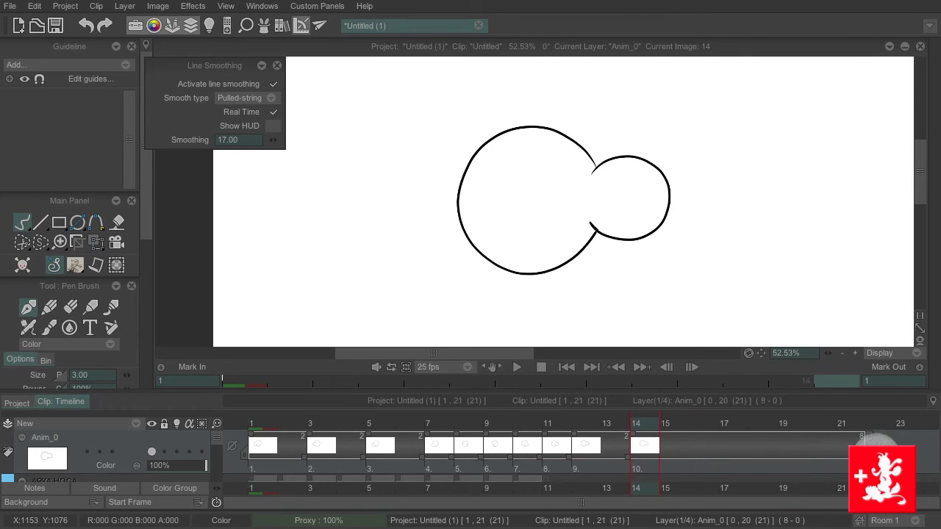
{"action": "left_click", "coordinate": [519, 367]}
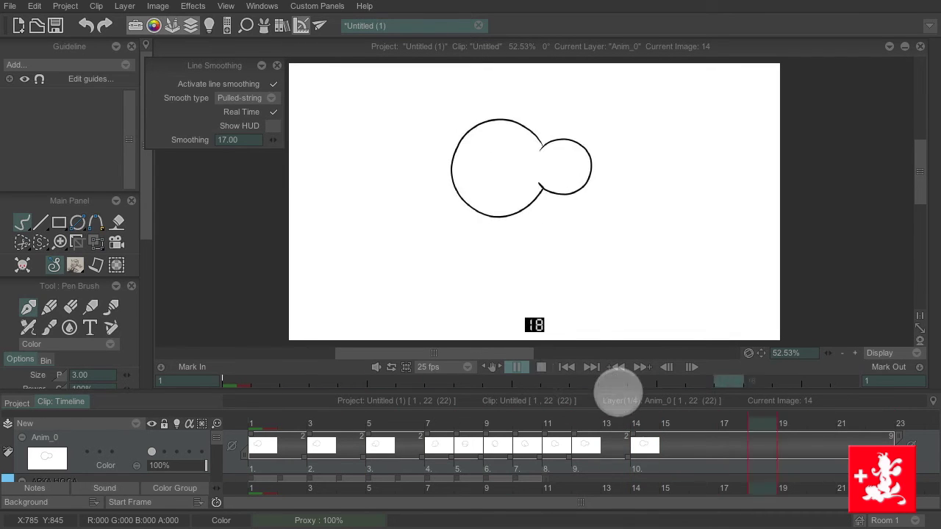
{"action": "left_click", "coordinate": [541, 367]}
{"action": "left_click", "coordinate": [870, 423]}
{"action": "mouse_move", "coordinate": [869, 423]}
{"action": "left_mouse_down"}
{"action": "mouse_move", "coordinate": [750, 410]}
{"action": "mouse_move", "coordinate": [252, 426]}
{"action": "left_mouse_up"}
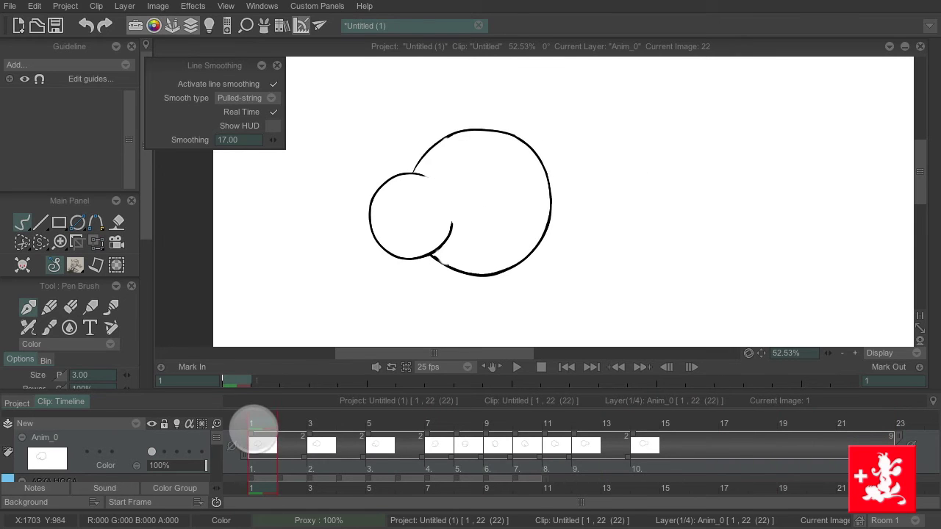
Assign the Anim_0 layer to the purple color group C -ОЧЕНЬ ДАЛЕКО and rename the layer as clean up.
{"action": "scroll", "coordinate": [504, 206], "scroll_direction": "down", "scroll_amount": 1}
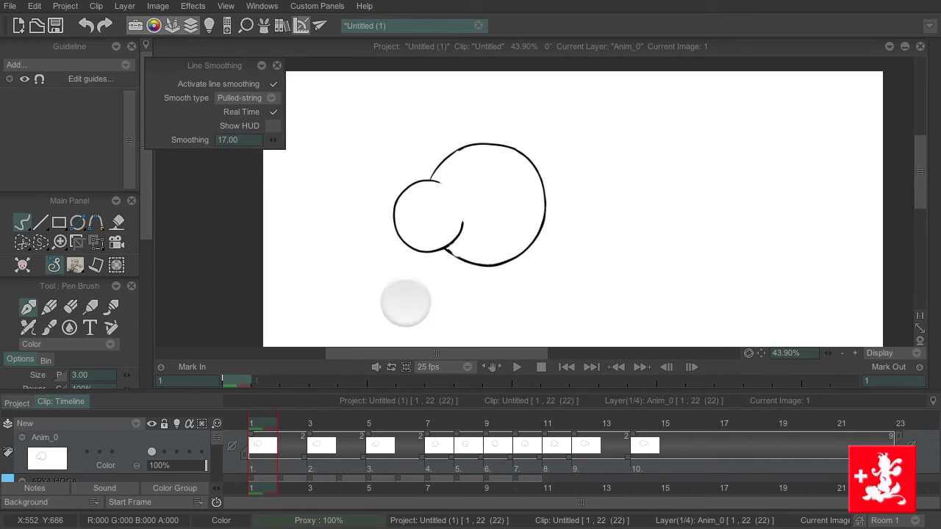
{"action": "left_click", "coordinate": [105, 426]}
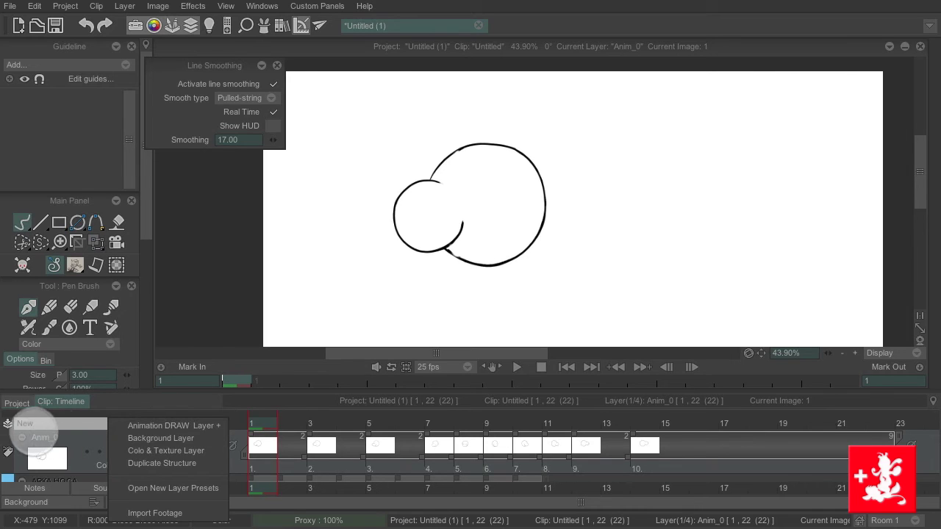
{"action": "left_click", "coordinate": [7, 426]}
{"action": "left_click", "coordinate": [9, 432]}
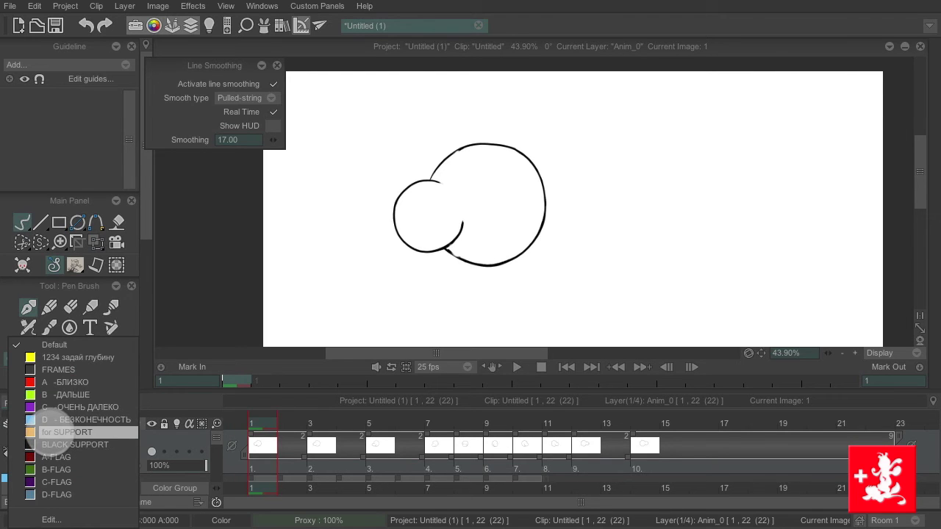
{"action": "left_click", "coordinate": [51, 420]}
{"action": "left_click", "coordinate": [11, 438]}
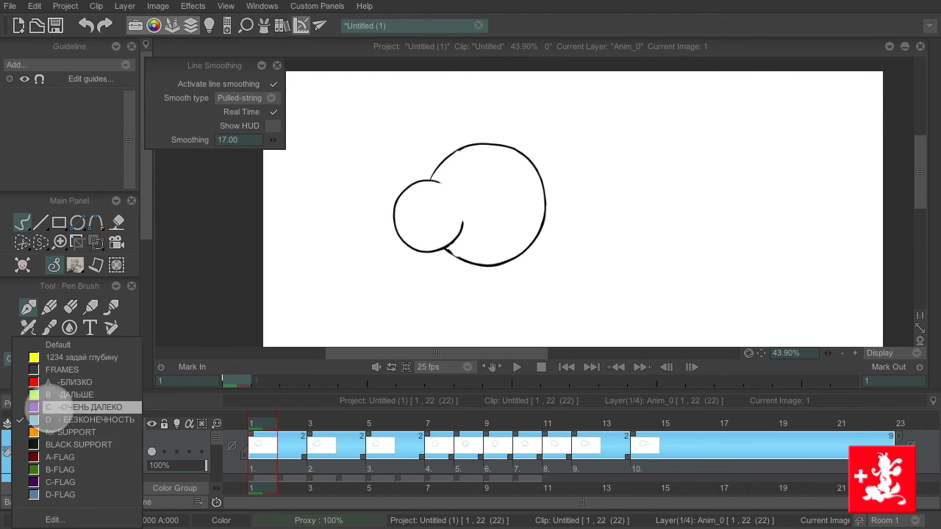
{"action": "left_click", "coordinate": [37, 407]}
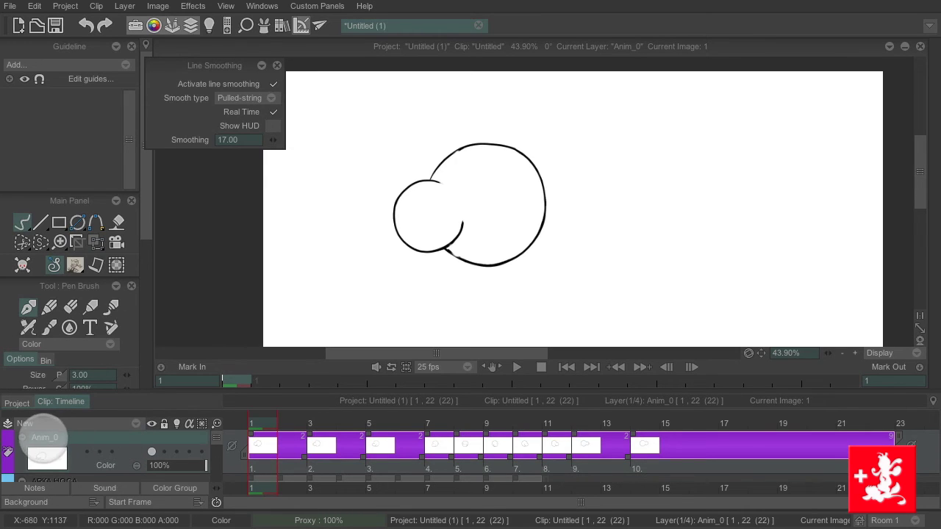
{"action": "double_click", "coordinate": [65, 441]}
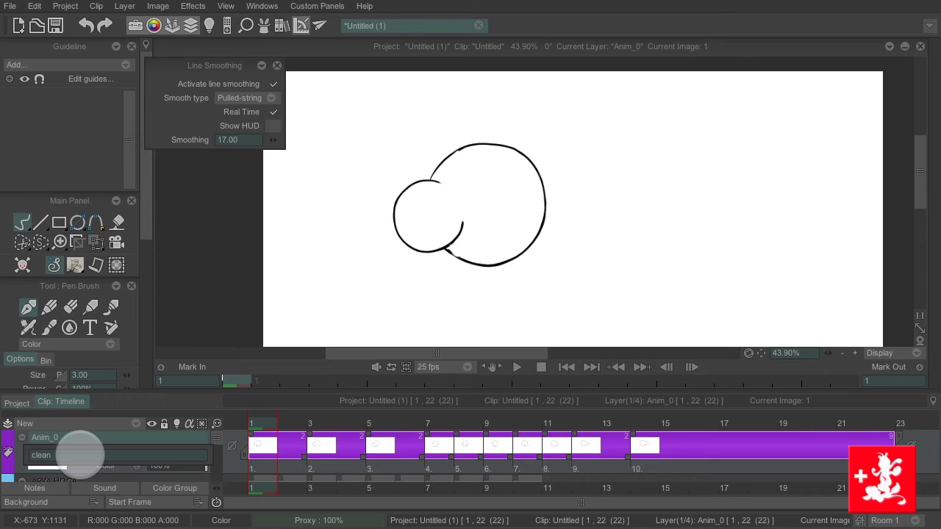
{"action": "key", "text": "Return"}
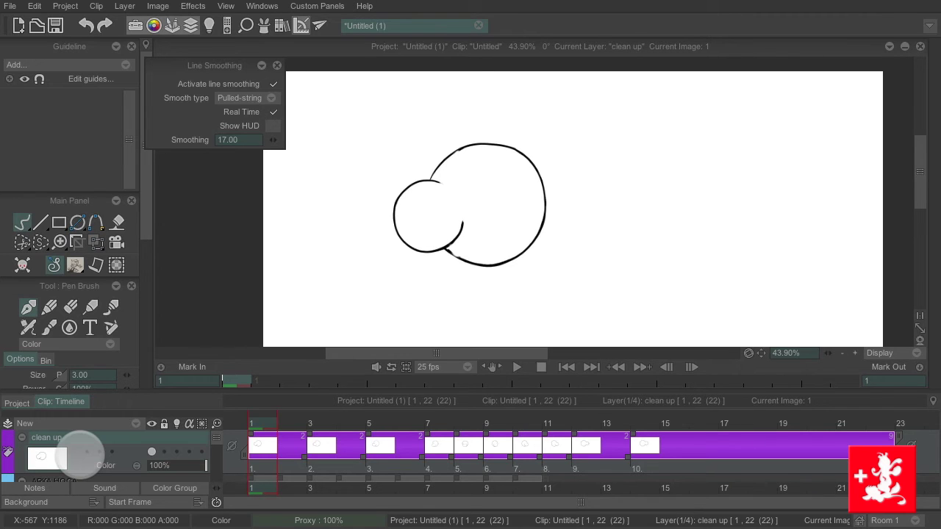
Create a color and texture layer from the clean up layer and bring its source settings into view.
{"action": "left_click", "coordinate": [121, 425]}
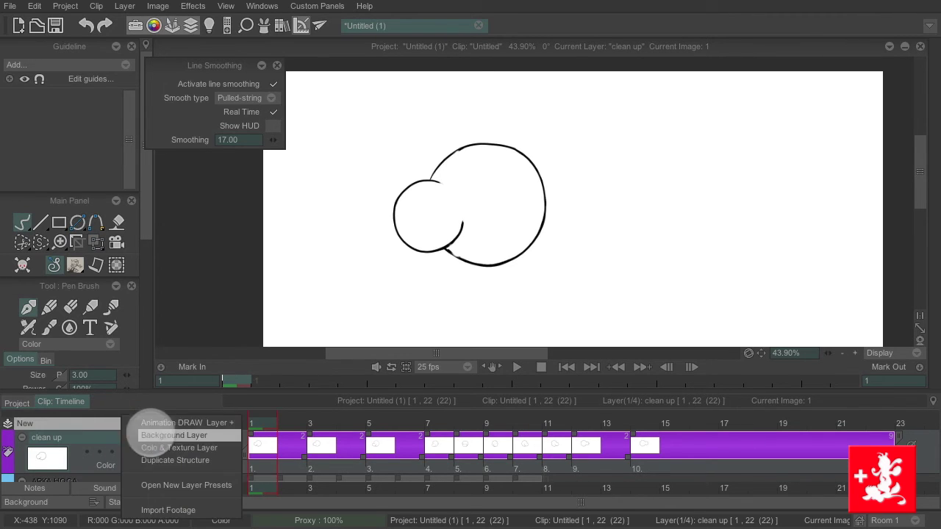
{"action": "left_click", "coordinate": [185, 388]}
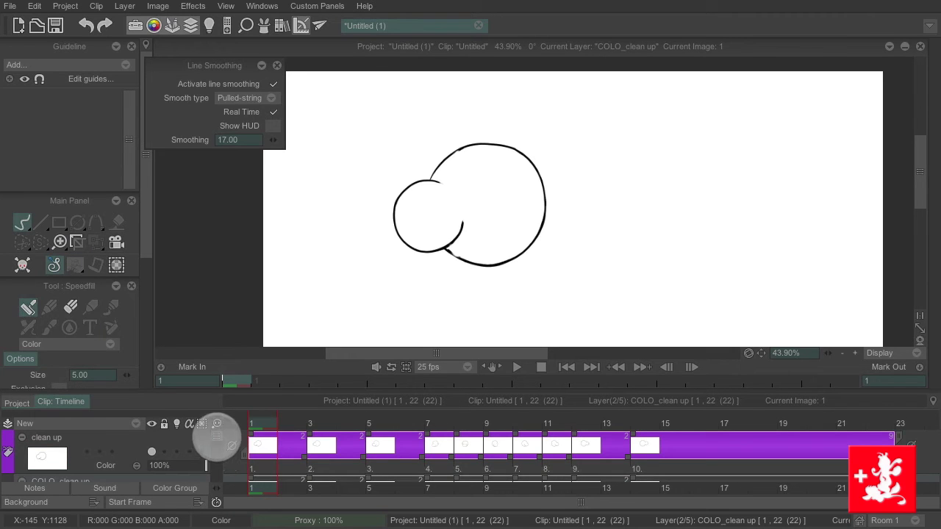
{"action": "left_click_drag", "start_coordinate": [217, 438], "coordinate": [217, 444]}
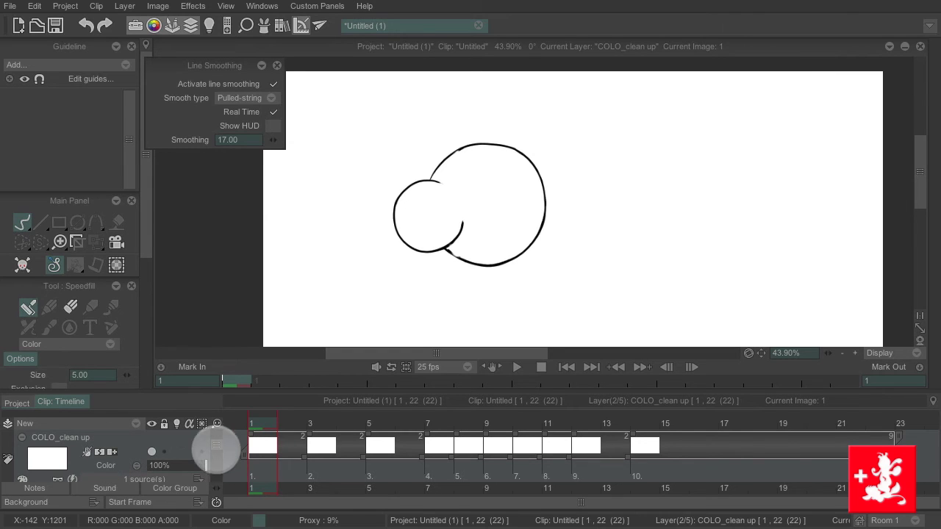
{"action": "scroll", "coordinate": [217, 445], "scroll_direction": "down", "scroll_amount": 1}
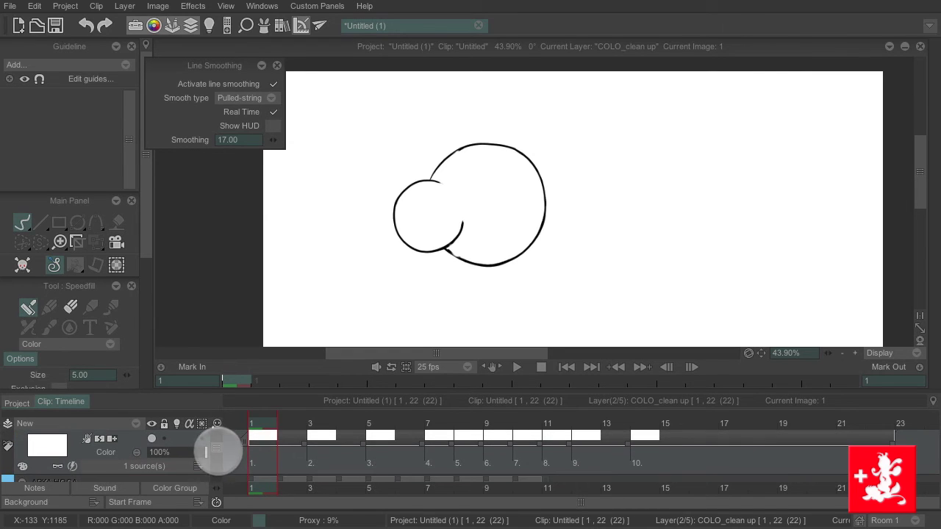
{"action": "scroll", "coordinate": [216, 447], "scroll_direction": "down", "scroll_amount": 1}
Open the Edit Colors window of the COLO_clean up layer and place it beside the drawing.
{"action": "left_click", "coordinate": [24, 454]}
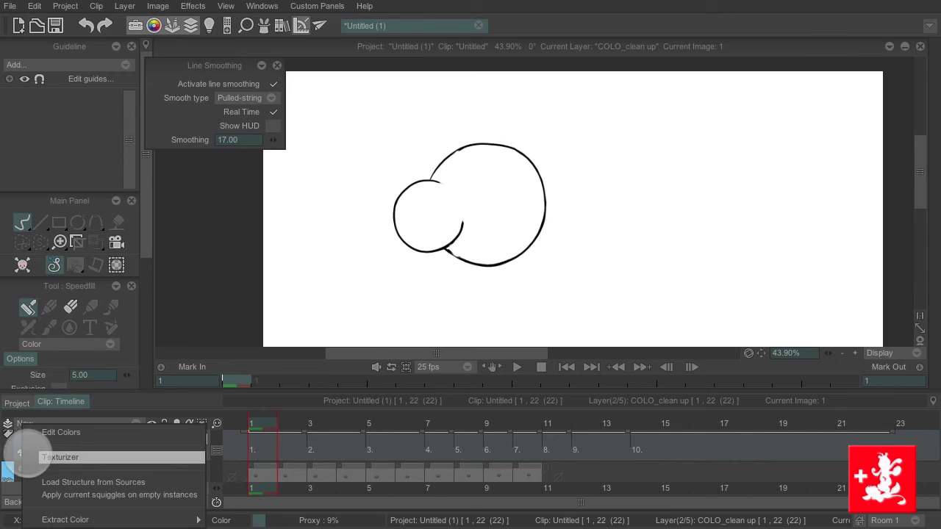
{"action": "left_click", "coordinate": [81, 431]}
{"action": "left_click_drag", "start_coordinate": [864, 76], "coordinate": [715, 108]}
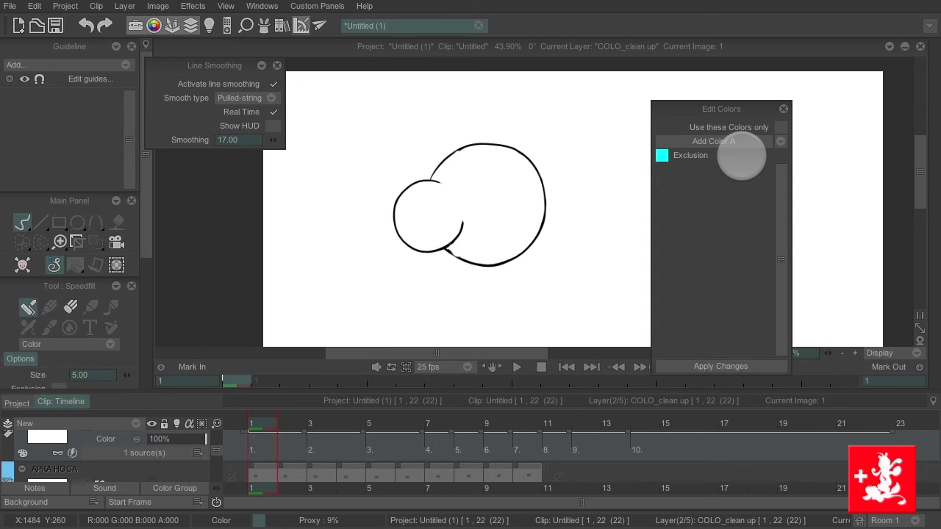
Choose a soft orange skin tone as the fill color, H 024, S 125, L 167.
{"action": "left_click_drag", "start_coordinate": [144, 214], "coordinate": [141, 350]}
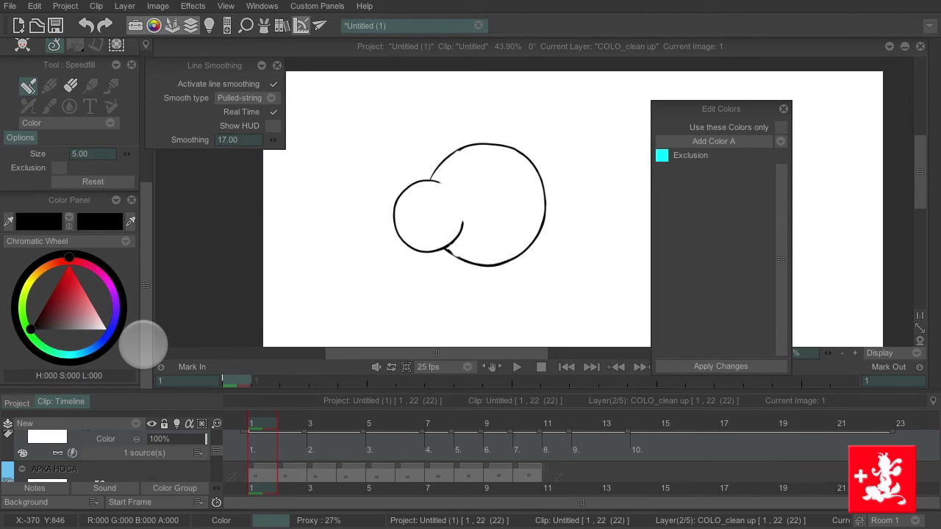
{"action": "left_click_drag", "start_coordinate": [218, 455], "coordinate": [218, 448]}
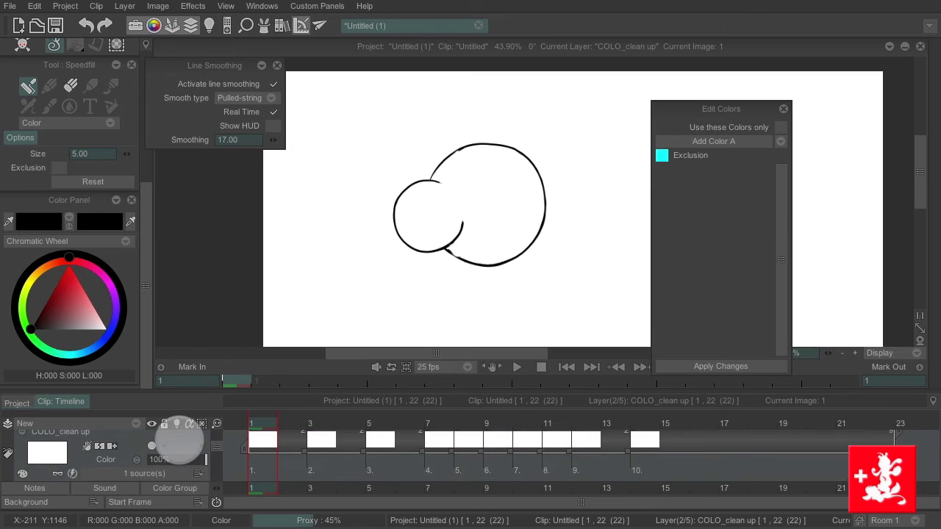
{"action": "left_click", "coordinate": [90, 303]}
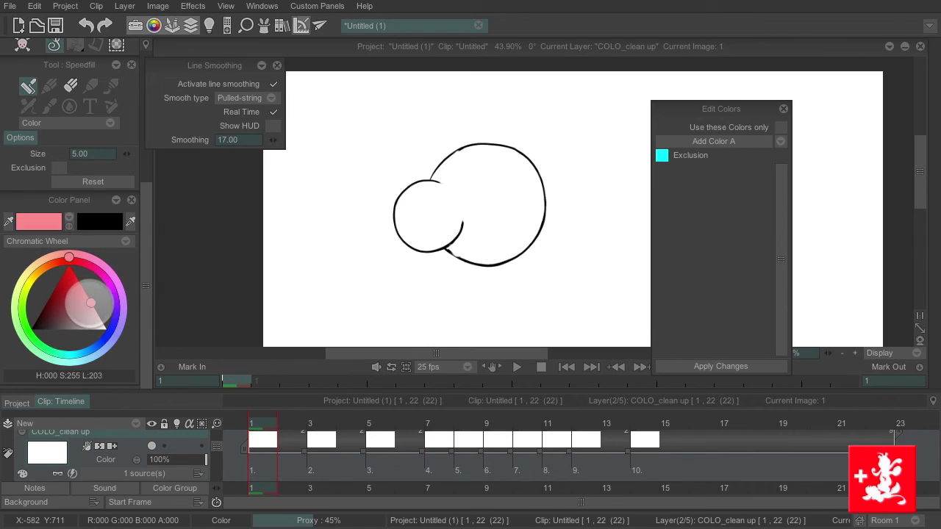
{"action": "left_click_drag", "start_coordinate": [53, 258], "coordinate": [46, 263]}
{"action": "left_click", "coordinate": [81, 306]}
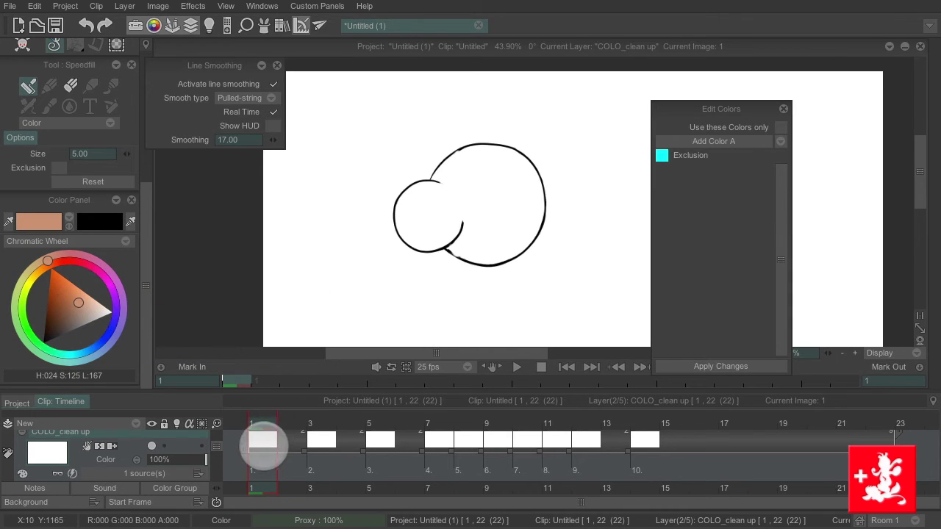
Stretch the first instance of the COLO_clean up layer over all the other instances to frame 22.
{"action": "left_click_drag", "start_coordinate": [216, 445], "coordinate": [216, 441]}
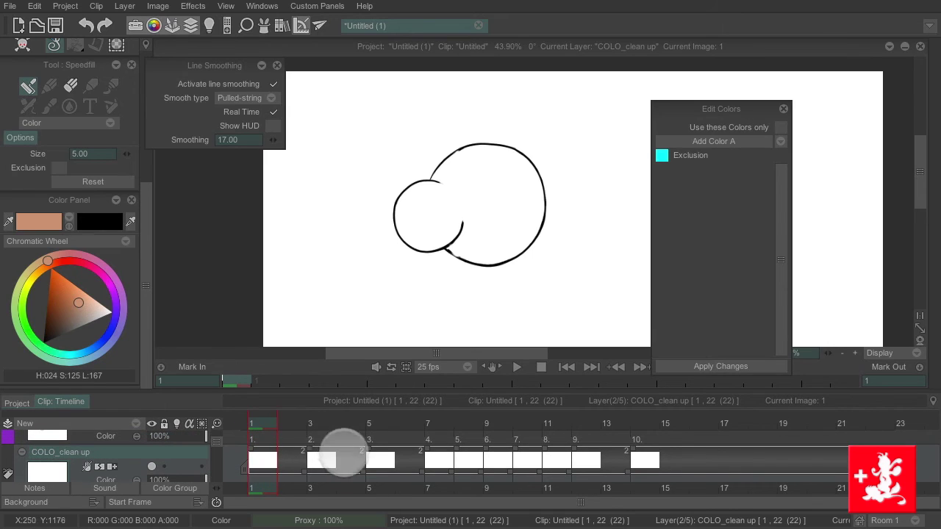
{"action": "left_click_drag", "start_coordinate": [305, 466], "coordinate": [630, 460]}
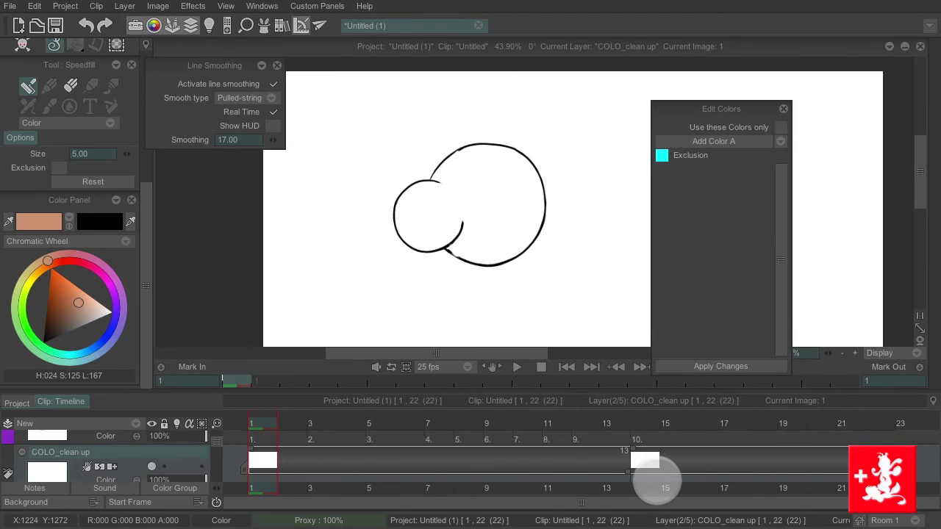
{"action": "left_click_drag", "start_coordinate": [636, 455], "coordinate": [895, 451]}
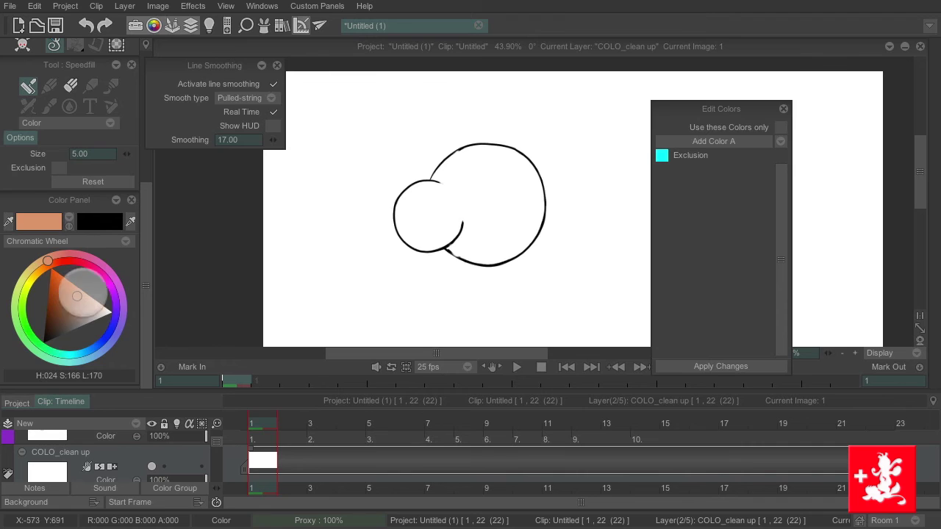
Mark the sphere on frame 1 with an orange color stroke and apply it to every instance of the COLO_clean up layer.
{"action": "left_click_drag", "start_coordinate": [503, 200], "coordinate": [588, 200]}
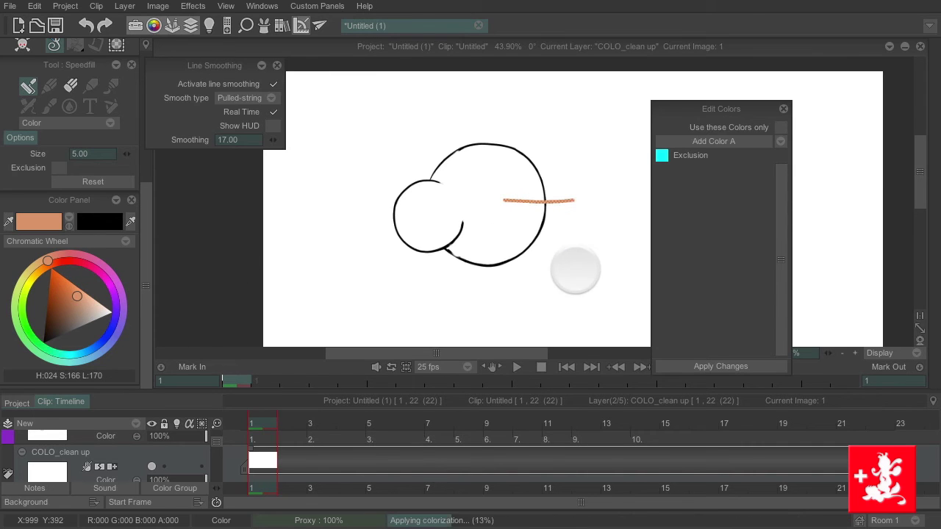
{"action": "mouse_move", "coordinate": [252, 419]}
{"action": "left_mouse_down"}
{"action": "mouse_move", "coordinate": [882, 414]}
{"action": "mouse_move", "coordinate": [257, 416]}
{"action": "left_mouse_up"}
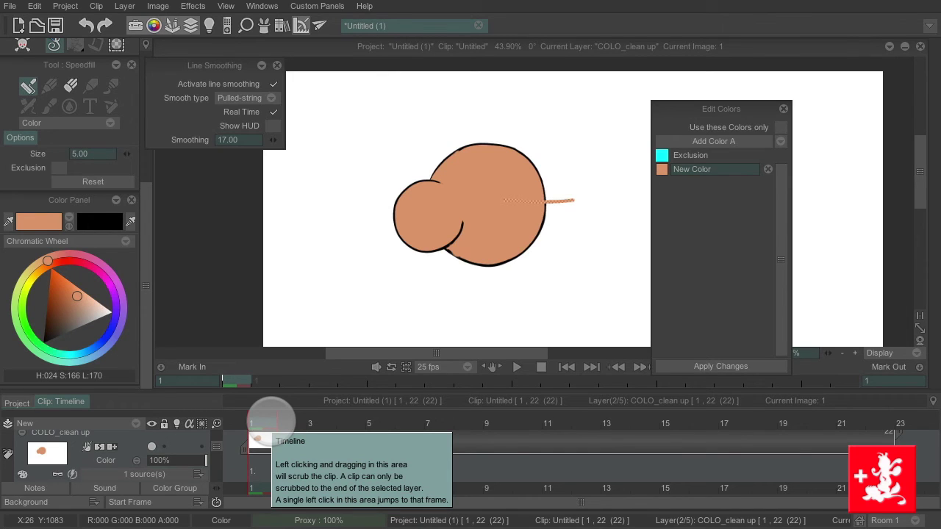
{"action": "left_click", "coordinate": [261, 457]}
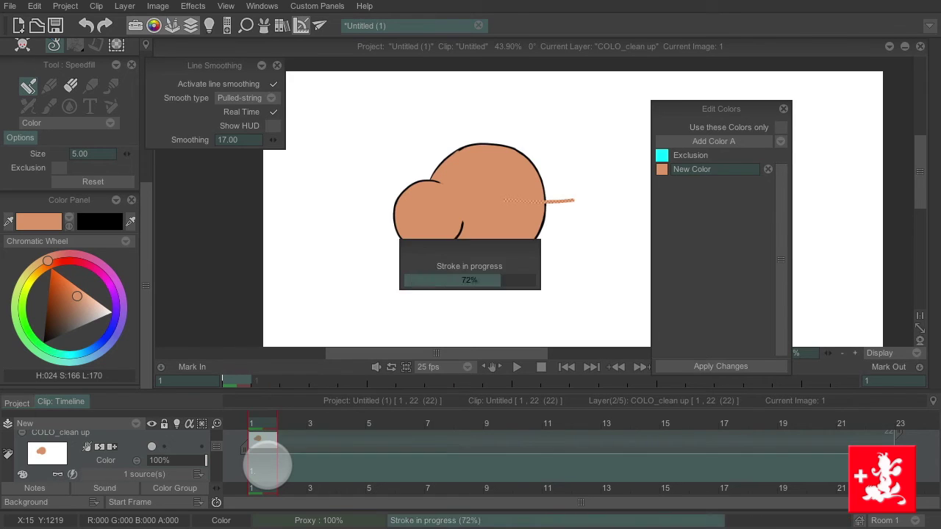
Hide the orange source stroke on the COLO_clean up layer and move the Edit Colors window farther from the drawing.
{"action": "left_click", "coordinate": [465, 419]}
{"action": "mouse_move", "coordinate": [463, 419]}
{"action": "left_mouse_down"}
{"action": "mouse_move", "coordinate": [346, 408]}
{"action": "mouse_move", "coordinate": [504, 407]}
{"action": "mouse_move", "coordinate": [375, 410]}
{"action": "mouse_move", "coordinate": [96, 463]}
{"action": "left_mouse_up"}
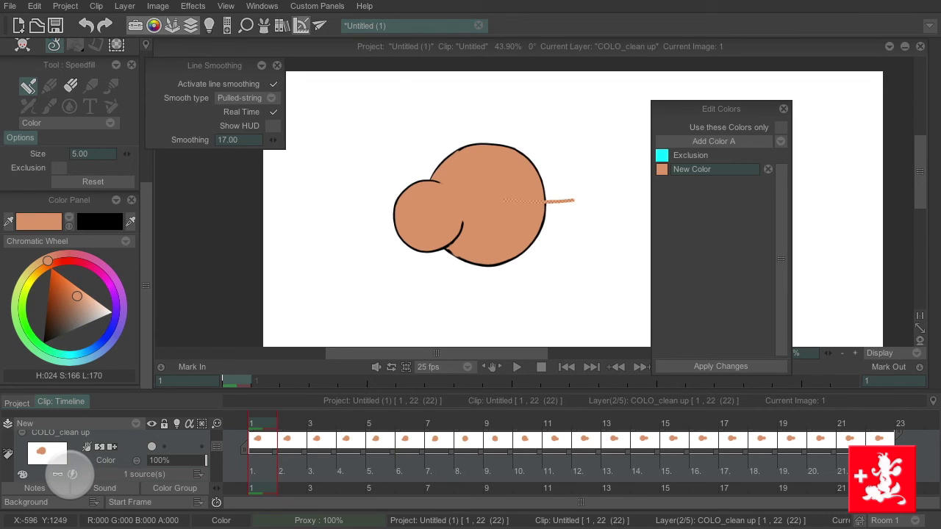
{"action": "mouse_move", "coordinate": [263, 420]}
{"action": "left_mouse_down"}
{"action": "mouse_move", "coordinate": [772, 403]}
{"action": "mouse_move", "coordinate": [262, 412]}
{"action": "left_mouse_up"}
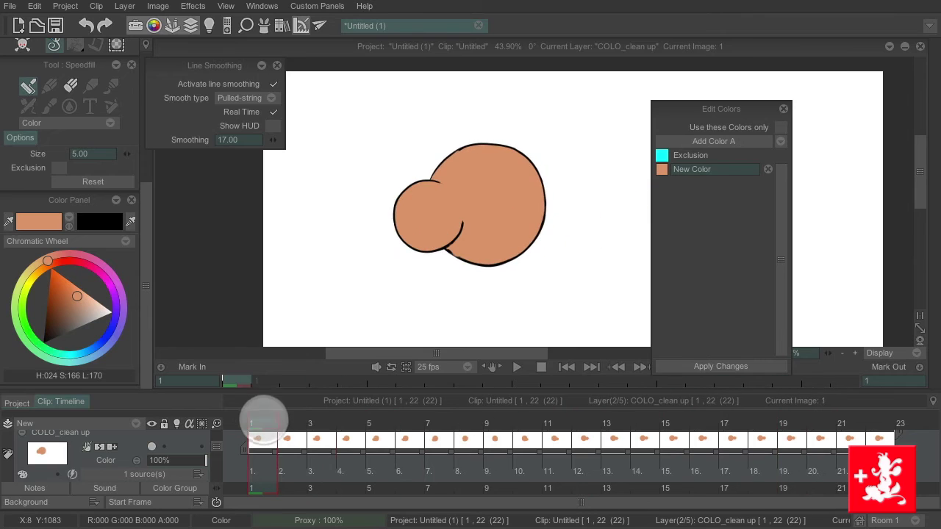
{"action": "left_click_drag", "start_coordinate": [730, 103], "coordinate": [811, 75]}
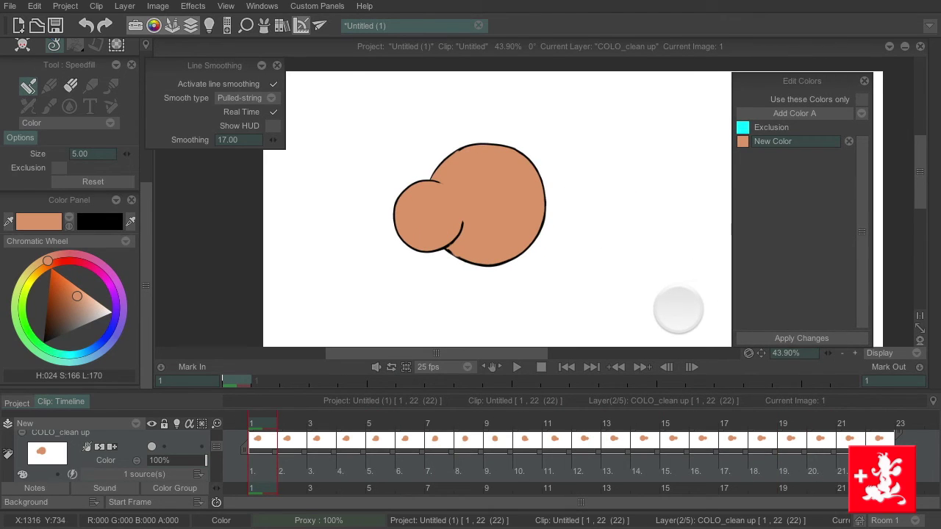
Add a new layer above the clean up layer that duplicates its instance structure.
{"action": "scroll", "coordinate": [217, 441], "scroll_direction": "up", "scroll_amount": 2}
{"action": "mouse_move", "coordinate": [219, 438]}
{"action": "left_mouse_down"}
{"action": "mouse_move", "coordinate": [218, 449]}
{"action": "mouse_move", "coordinate": [217, 441]}
{"action": "left_mouse_up"}
{"action": "scroll", "coordinate": [218, 440], "scroll_direction": "up", "scroll_amount": 3}
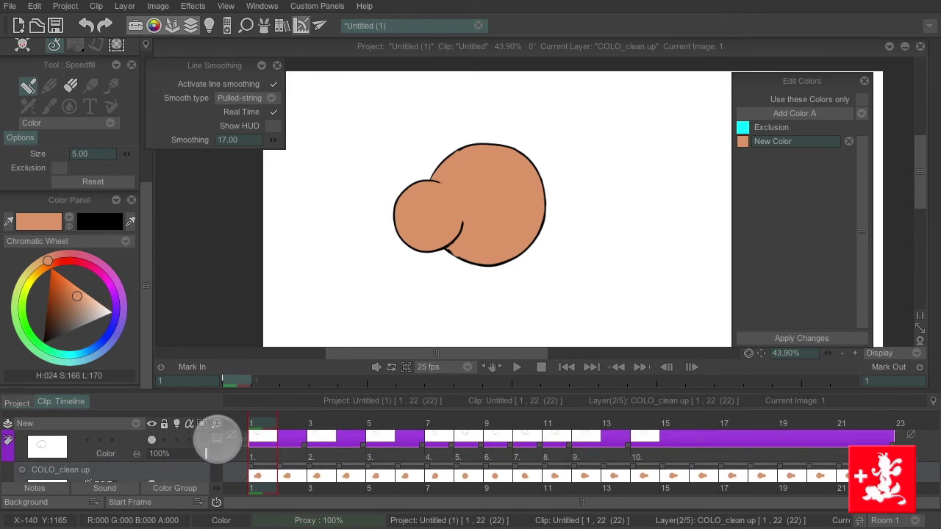
{"action": "left_click", "coordinate": [151, 450]}
{"action": "left_click", "coordinate": [132, 423]}
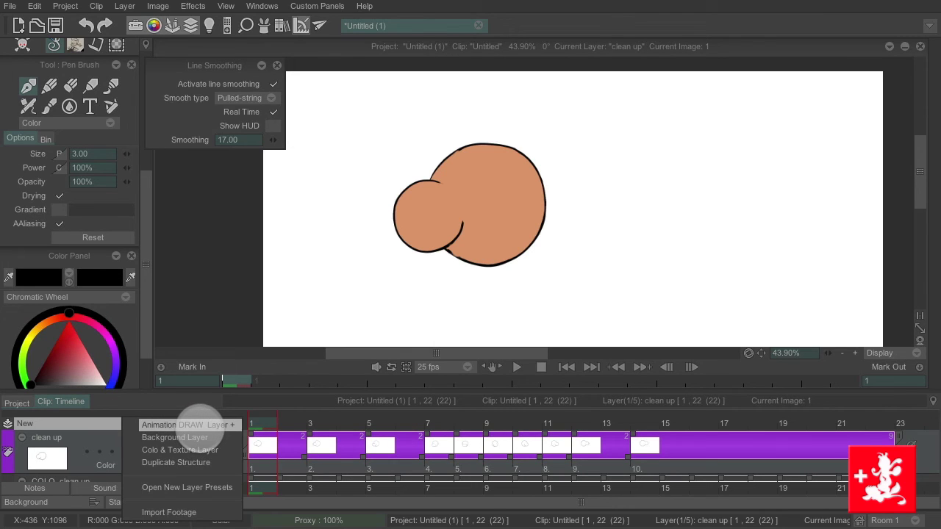
{"action": "left_click", "coordinate": [103, 451]}
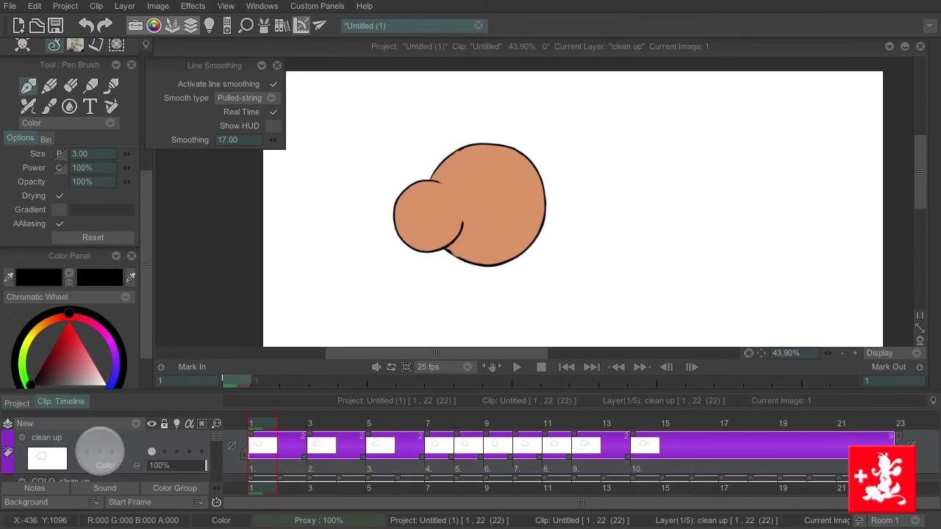
{"action": "left_click", "coordinate": [131, 424]}
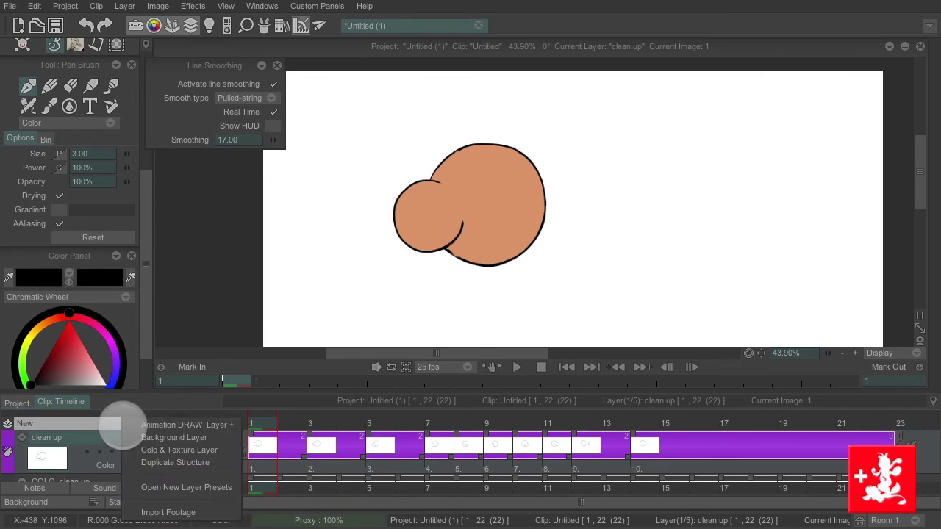
{"action": "left_click", "coordinate": [208, 462]}
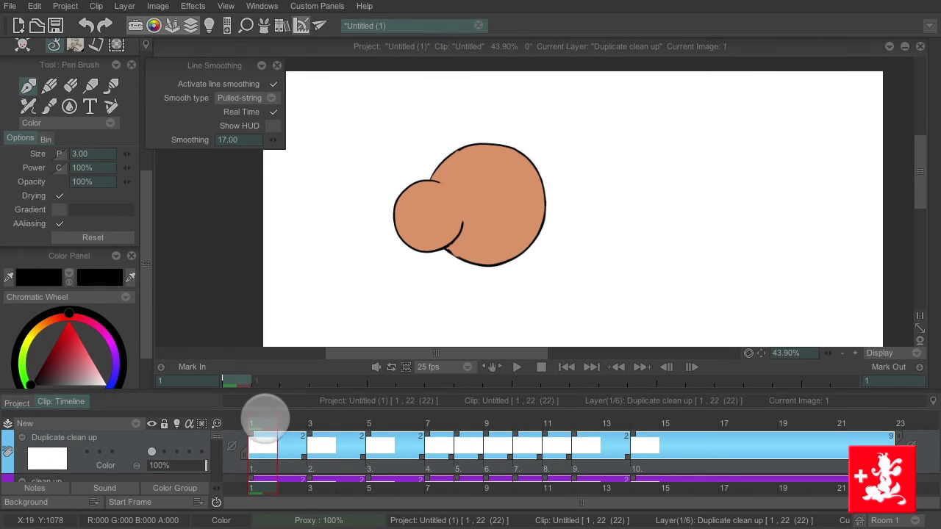
Choose the Filled Stroke drawing mode for painting on the Duplicate clean up layer.
{"action": "left_click_drag", "start_coordinate": [184, 63], "coordinate": [197, 75]}
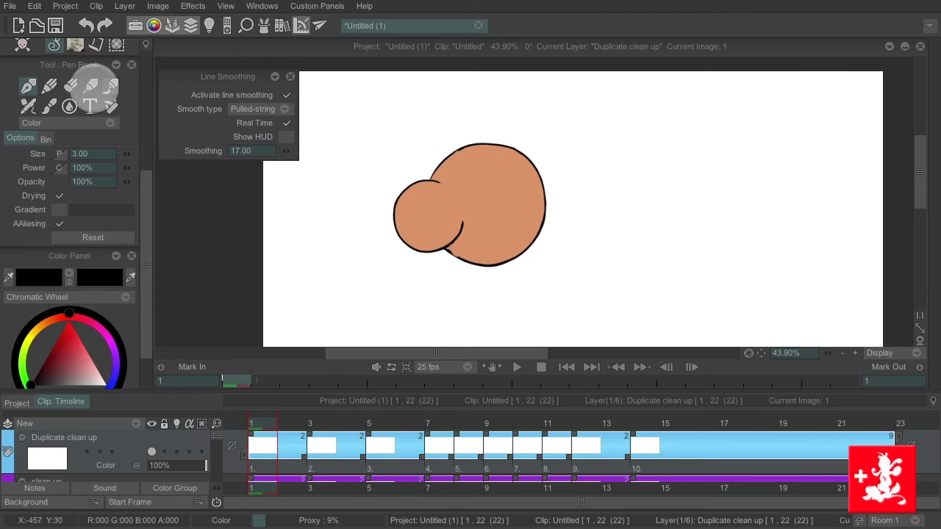
{"action": "left_click_drag", "start_coordinate": [143, 184], "coordinate": [144, 79]}
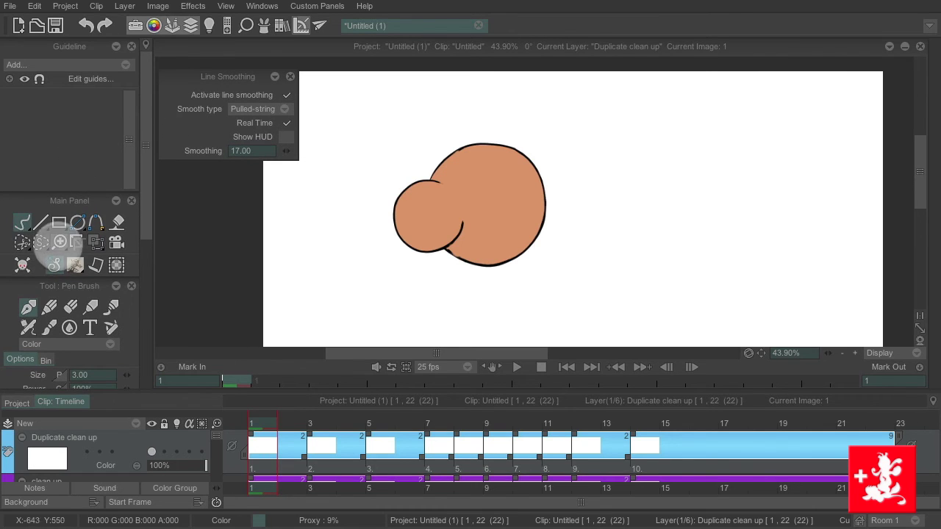
{"action": "left_click", "coordinate": [61, 221]}
{"action": "left_click", "coordinate": [43, 226]}
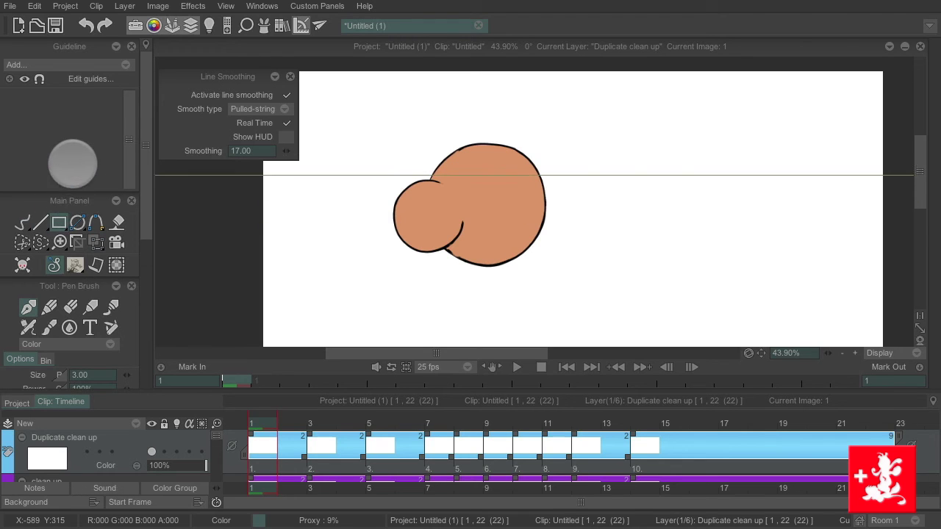
{"action": "left_click", "coordinate": [41, 243]}
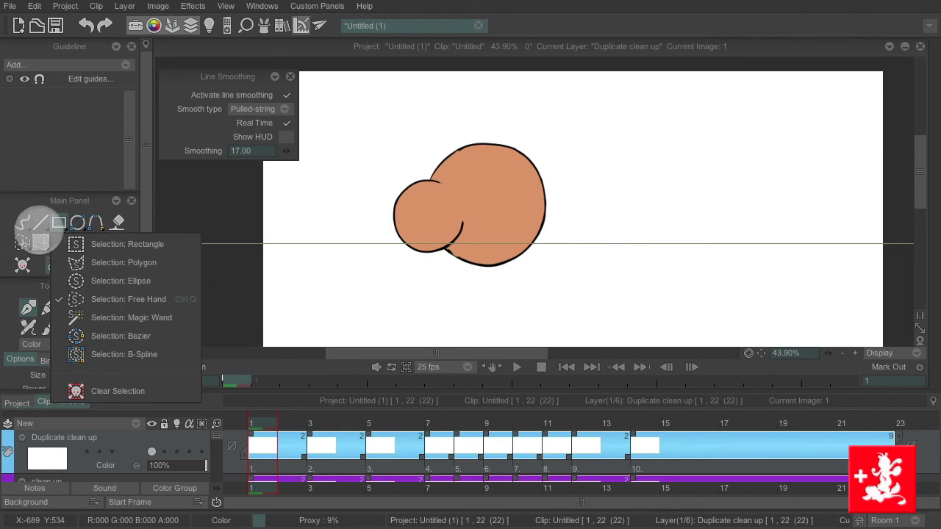
{"action": "left_click", "coordinate": [22, 222]}
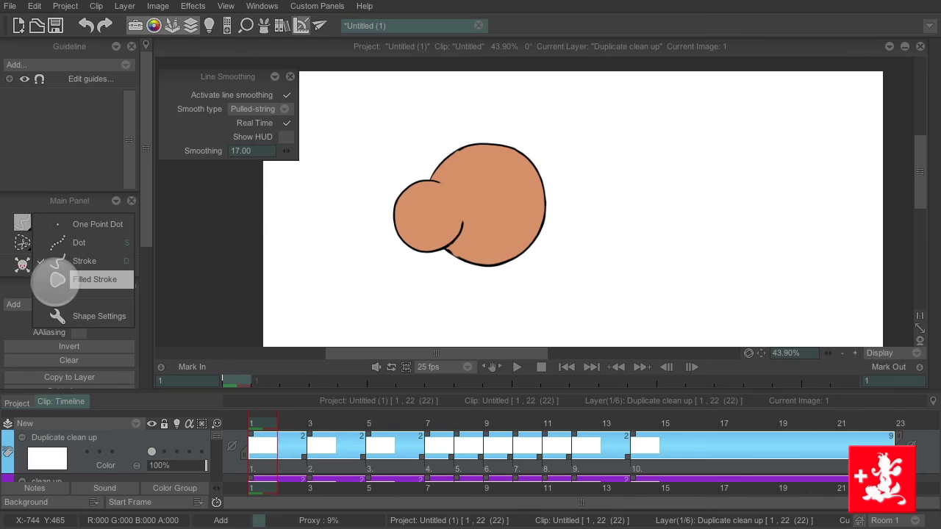
{"action": "left_click", "coordinate": [56, 280]}
Pick a darker reddish brown as the shadow color, H 018, S 089, L 122.
{"action": "left_click_drag", "start_coordinate": [145, 223], "coordinate": [147, 368]}
{"action": "left_click", "coordinate": [83, 290]}
{"action": "mouse_move", "coordinate": [83, 294]}
{"action": "left_mouse_down"}
{"action": "mouse_move", "coordinate": [50, 261]}
{"action": "mouse_move", "coordinate": [75, 284]}
{"action": "left_mouse_up"}
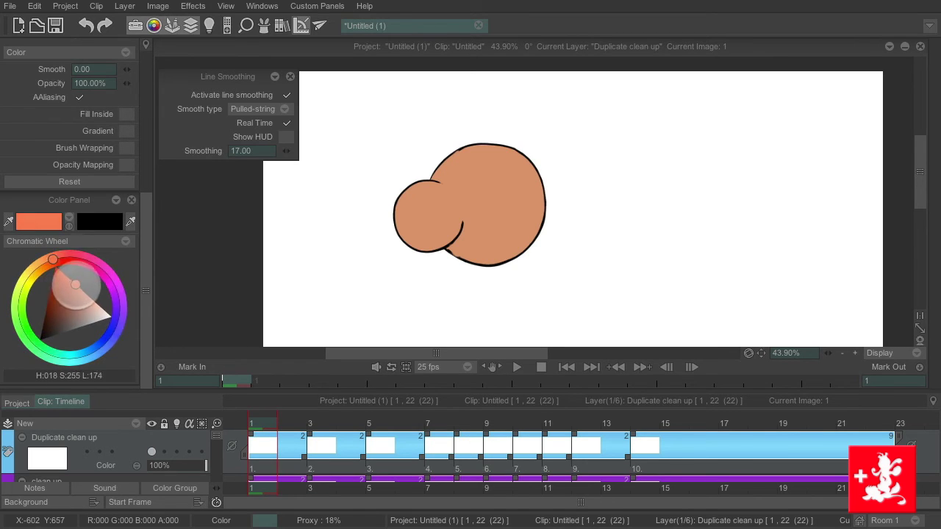
{"action": "left_click", "coordinate": [67, 308]}
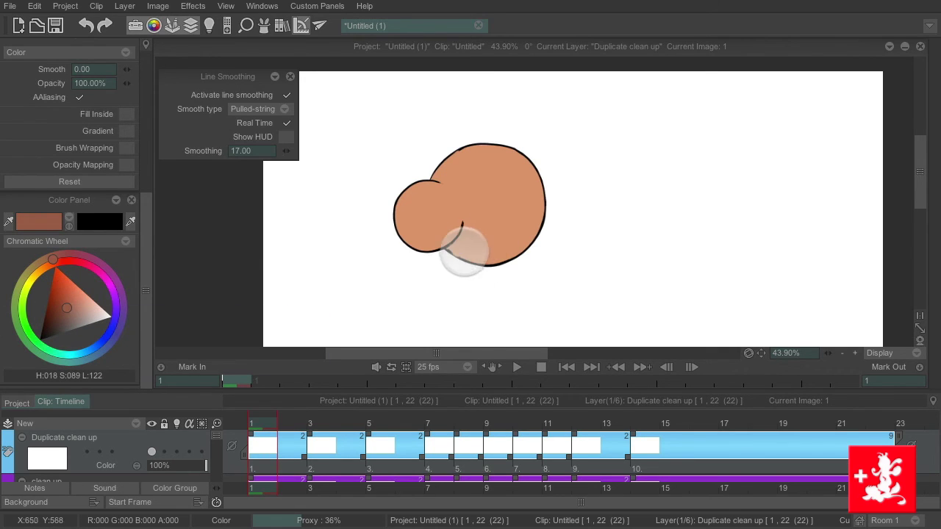
Paint filled crescent shadows along the lower edges of the sphere and nose on frames 1, 3 and 5.
{"action": "left_click_drag", "start_coordinate": [480, 261], "coordinate": [529, 225]}
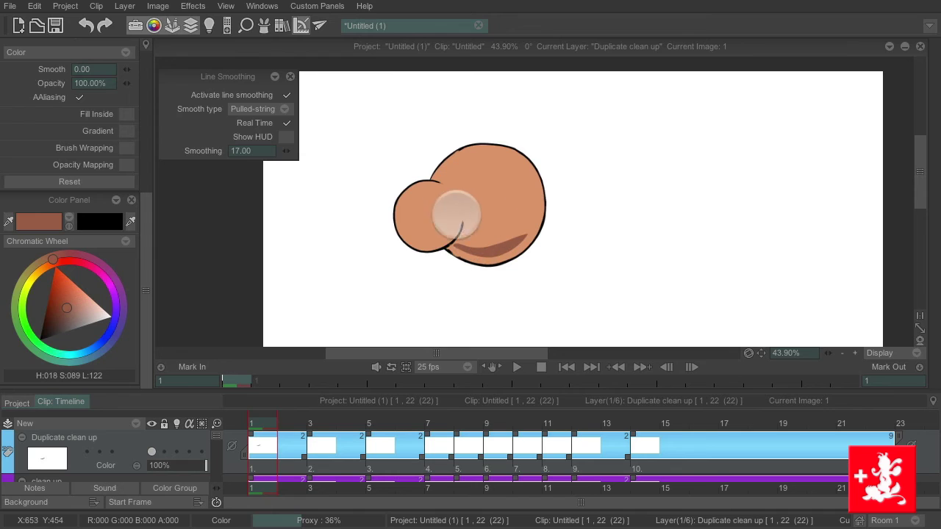
{"action": "left_click_drag", "start_coordinate": [403, 222], "coordinate": [456, 242]}
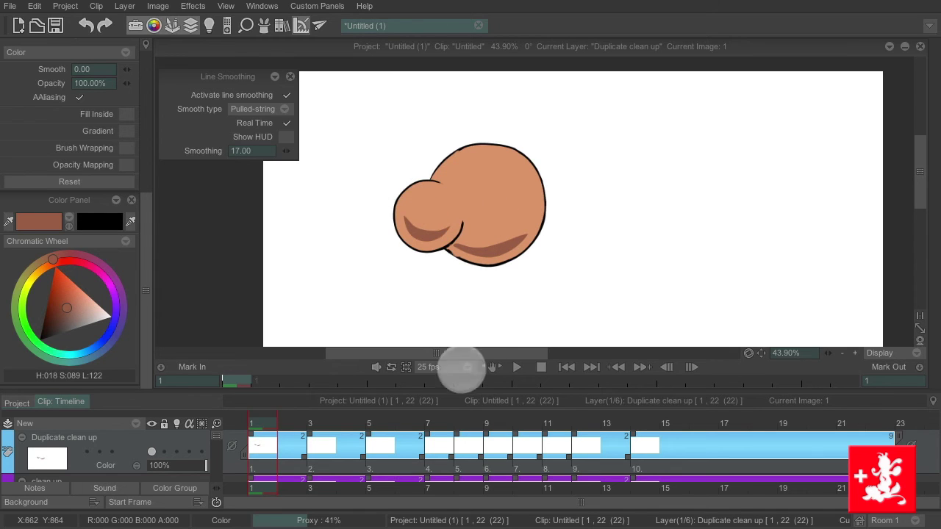
{"action": "left_click", "coordinate": [324, 426]}
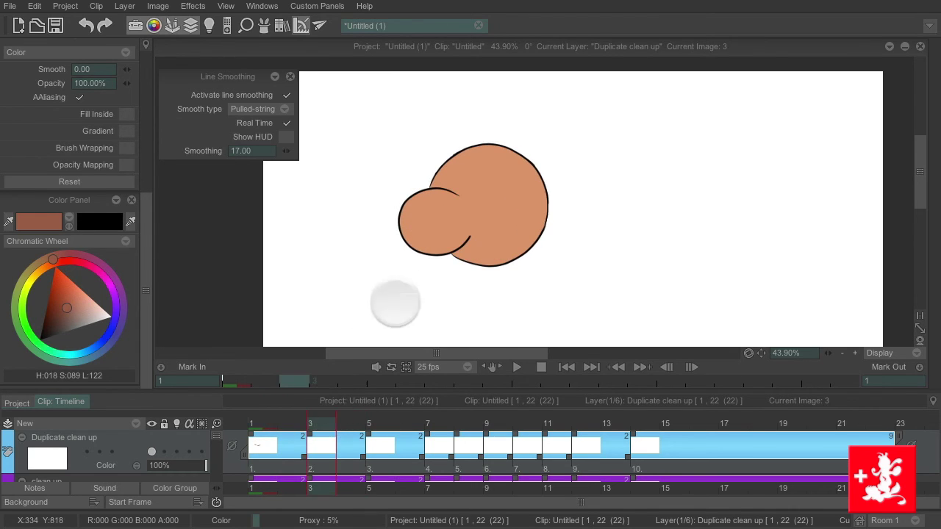
{"action": "mouse_move", "coordinate": [404, 235]}
{"action": "left_mouse_down"}
{"action": "mouse_move", "coordinate": [455, 245]}
{"action": "mouse_move", "coordinate": [533, 228]}
{"action": "left_mouse_up"}
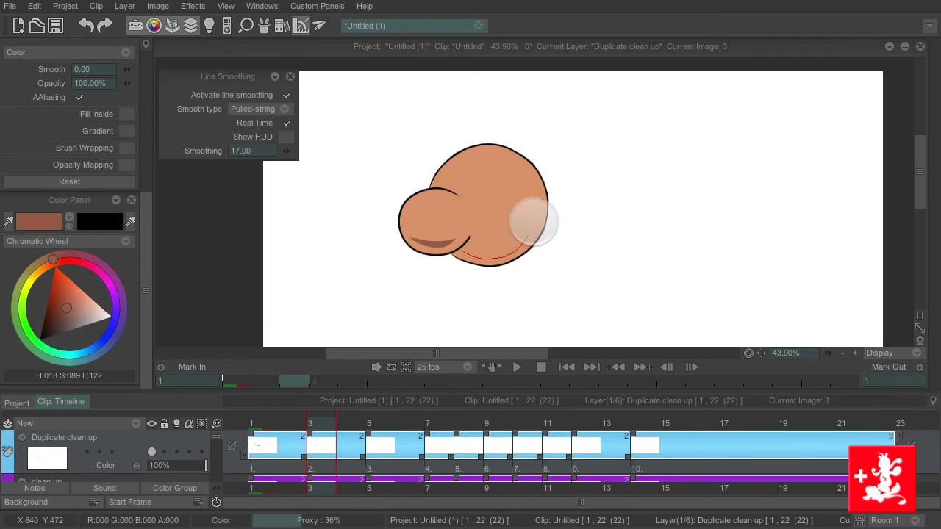
{"action": "mouse_move", "coordinate": [325, 424]}
{"action": "left_mouse_down"}
{"action": "mouse_move", "coordinate": [287, 419]}
{"action": "mouse_move", "coordinate": [384, 414]}
{"action": "left_mouse_up"}
{"action": "left_click_drag", "start_coordinate": [479, 259], "coordinate": [541, 232]}
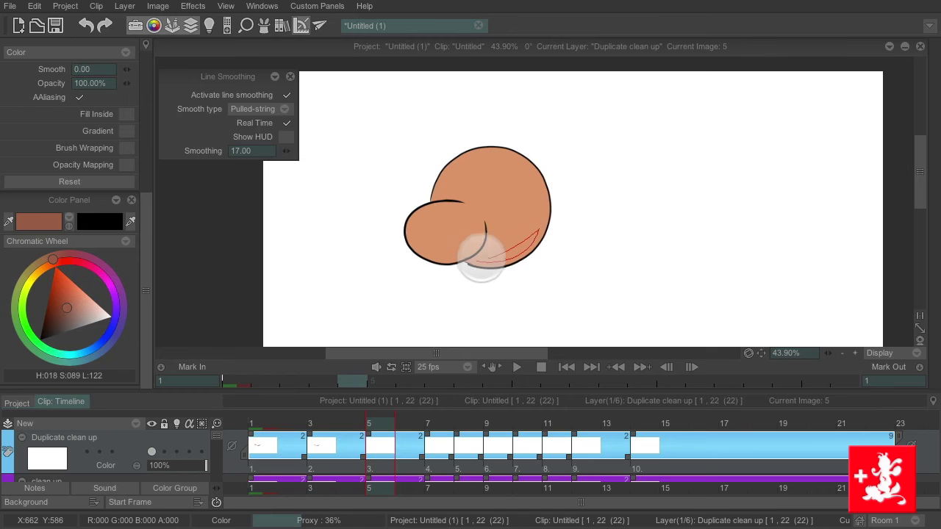
{"action": "mouse_move", "coordinate": [417, 241]}
{"action": "left_mouse_down"}
{"action": "mouse_move", "coordinate": [460, 253]}
{"action": "mouse_move", "coordinate": [427, 246]}
{"action": "left_mouse_up"}
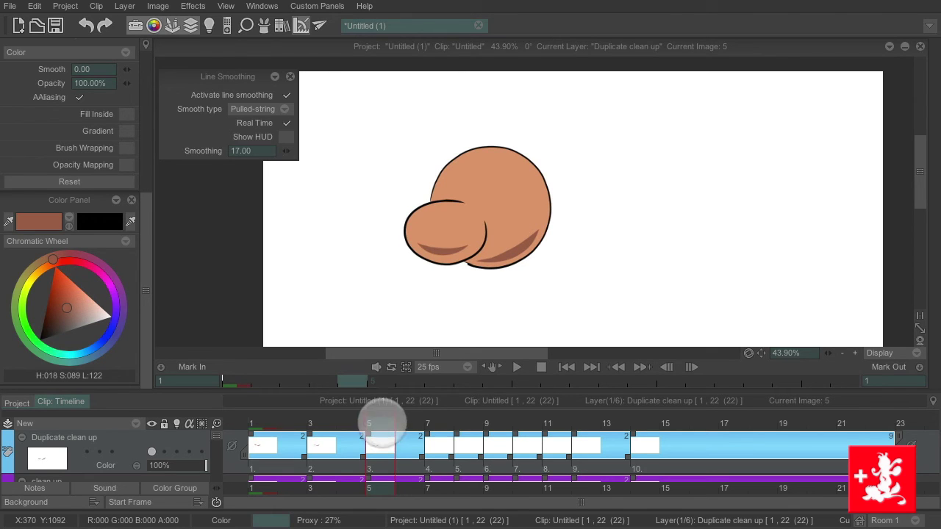
Paint the crescent shadows on the sphere and nose for frames 7 and 8.
{"action": "left_click_drag", "start_coordinate": [381, 422], "coordinate": [446, 419]}
{"action": "mouse_move", "coordinate": [439, 259]}
{"action": "left_mouse_down"}
{"action": "mouse_move", "coordinate": [474, 267]}
{"action": "mouse_move", "coordinate": [487, 251]}
{"action": "mouse_move", "coordinate": [443, 259]}
{"action": "left_mouse_up"}
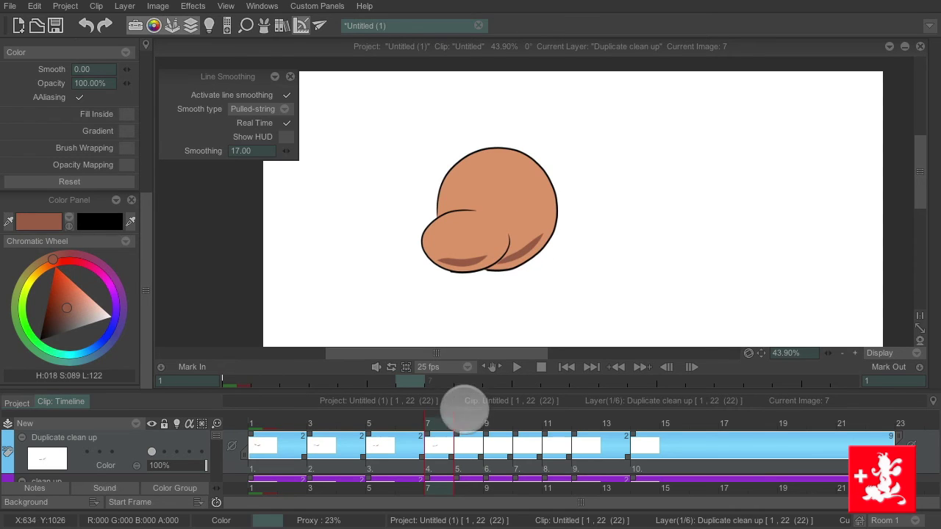
{"action": "left_click", "coordinate": [463, 418]}
{"action": "left_click_drag", "start_coordinate": [474, 259], "coordinate": [520, 260]}
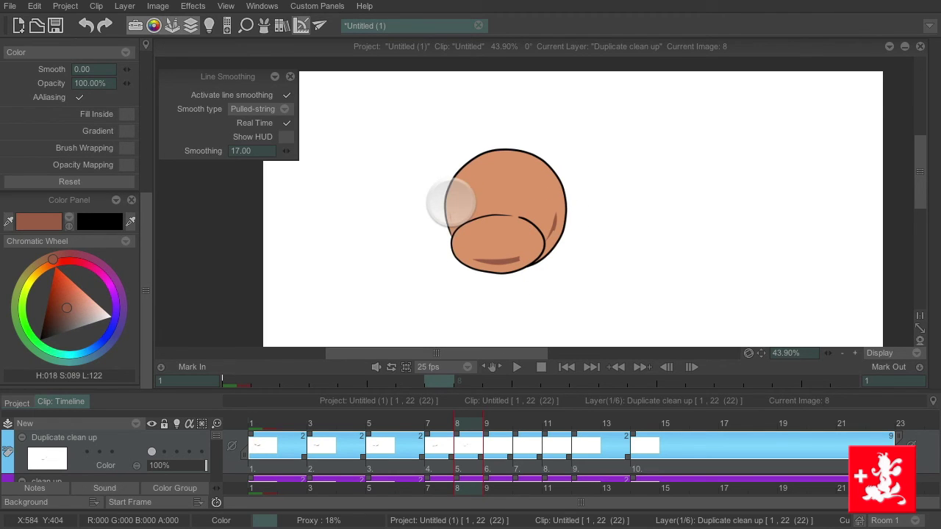
Set the line smoothing to 0 and paint the sphere and nose shadows on frame 9.
{"action": "left_click", "coordinate": [473, 425]}
{"action": "left_click_drag", "start_coordinate": [277, 151], "coordinate": [242, 167]}
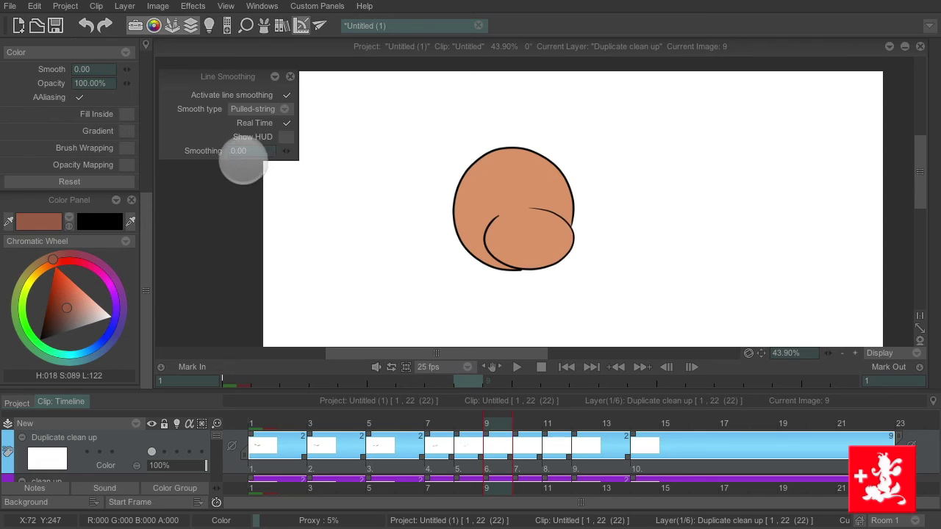
{"action": "mouse_move", "coordinate": [507, 258]}
{"action": "left_mouse_down"}
{"action": "mouse_move", "coordinate": [562, 241]}
{"action": "mouse_move", "coordinate": [534, 260]}
{"action": "mouse_move", "coordinate": [468, 243]}
{"action": "mouse_move", "coordinate": [476, 252]}
{"action": "mouse_move", "coordinate": [464, 228]}
{"action": "mouse_move", "coordinate": [477, 246]}
{"action": "left_mouse_up"}
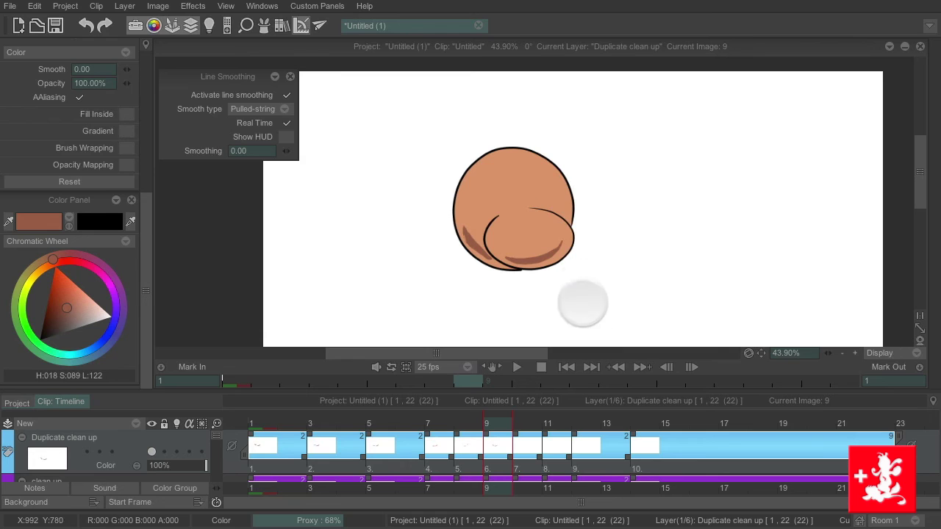
Paint the lower-edge shadows on the sphere and nose for frames 10 and 11.
{"action": "left_click", "coordinate": [519, 425]}
{"action": "left_click_drag", "start_coordinate": [532, 250], "coordinate": [587, 238]}
{"action": "left_click_drag", "start_coordinate": [476, 236], "coordinate": [527, 258]}
{"action": "left_click", "coordinate": [547, 423]}
{"action": "left_click", "coordinate": [548, 425]}
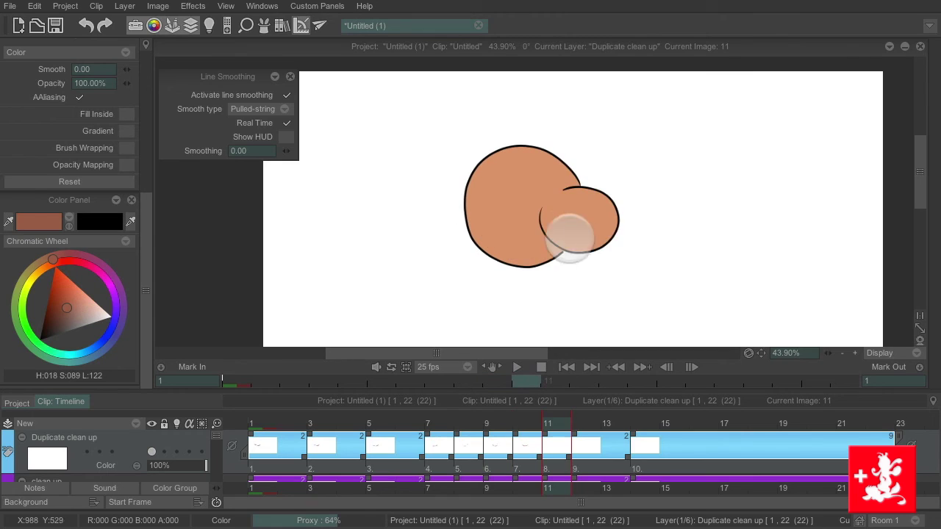
{"action": "left_click_drag", "start_coordinate": [585, 241], "coordinate": [557, 237]}
{"action": "mouse_move", "coordinate": [482, 243]}
{"action": "left_mouse_down"}
{"action": "mouse_move", "coordinate": [541, 243]}
{"action": "mouse_move", "coordinate": [501, 253]}
{"action": "mouse_move", "coordinate": [561, 235]}
{"action": "mouse_move", "coordinate": [500, 250]}
{"action": "left_mouse_up"}
Paint the sphere and nose shadows on frames 12 and 14, curving the nose shadow along its outer edge.
{"action": "left_click", "coordinate": [576, 426]}
{"action": "left_click_drag", "start_coordinate": [613, 204], "coordinate": [605, 243]}
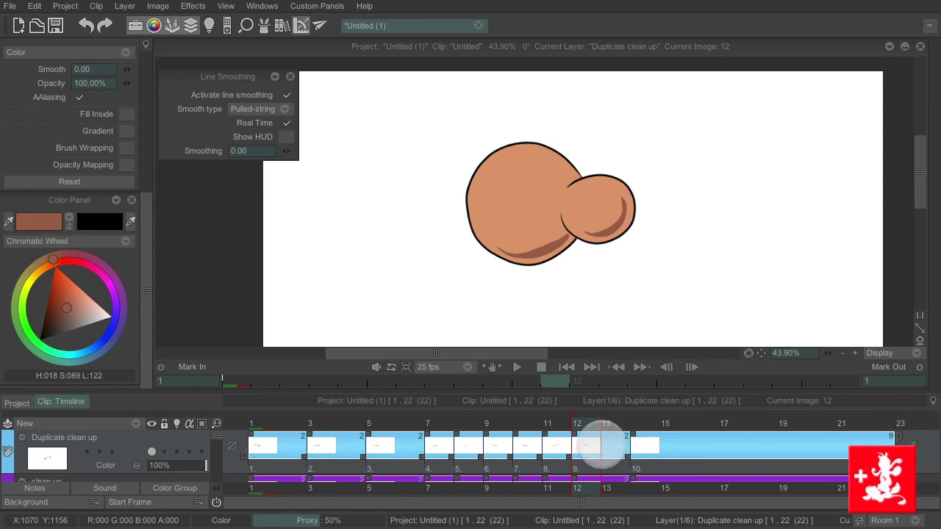
{"action": "left_click", "coordinate": [636, 424]}
{"action": "left_click_drag", "start_coordinate": [631, 183], "coordinate": [605, 222]}
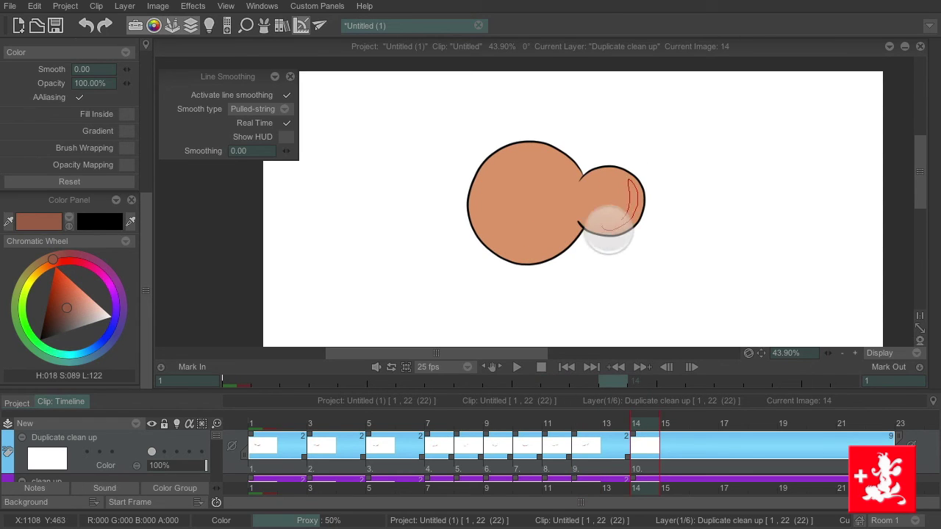
{"action": "mouse_move", "coordinate": [517, 258]}
{"action": "left_mouse_down"}
{"action": "mouse_move", "coordinate": [542, 251]}
{"action": "mouse_move", "coordinate": [546, 260]}
{"action": "left_mouse_up"}
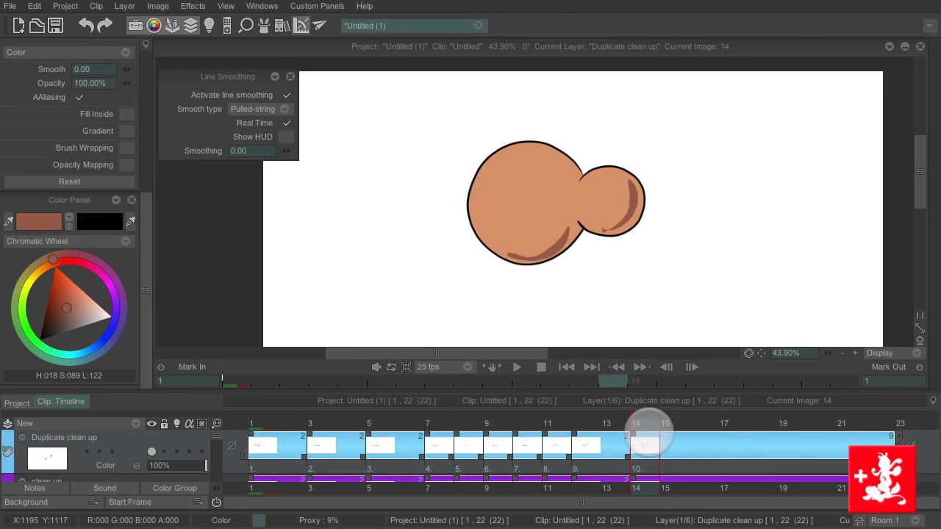
Select all instances of the Duplicate clean up layer from frame 1, close the Line Smoothing window and open the FX Stack.
{"action": "mouse_move", "coordinate": [632, 416]}
{"action": "left_mouse_down"}
{"action": "mouse_move", "coordinate": [647, 420]}
{"action": "mouse_move", "coordinate": [280, 430]}
{"action": "mouse_move", "coordinate": [534, 425]}
{"action": "mouse_move", "coordinate": [252, 419]}
{"action": "mouse_move", "coordinate": [258, 405]}
{"action": "left_mouse_up"}
{"action": "left_click", "coordinate": [267, 452]}
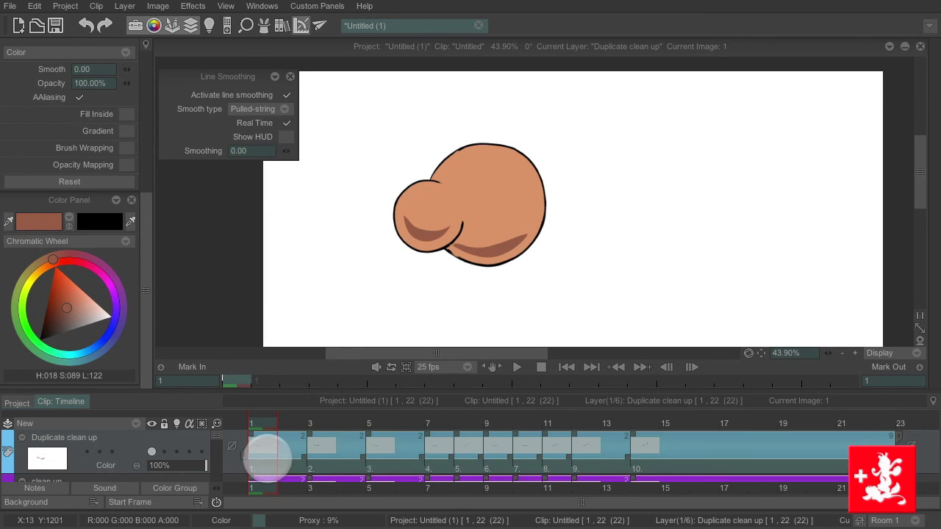
{"action": "left_click", "coordinate": [290, 76]}
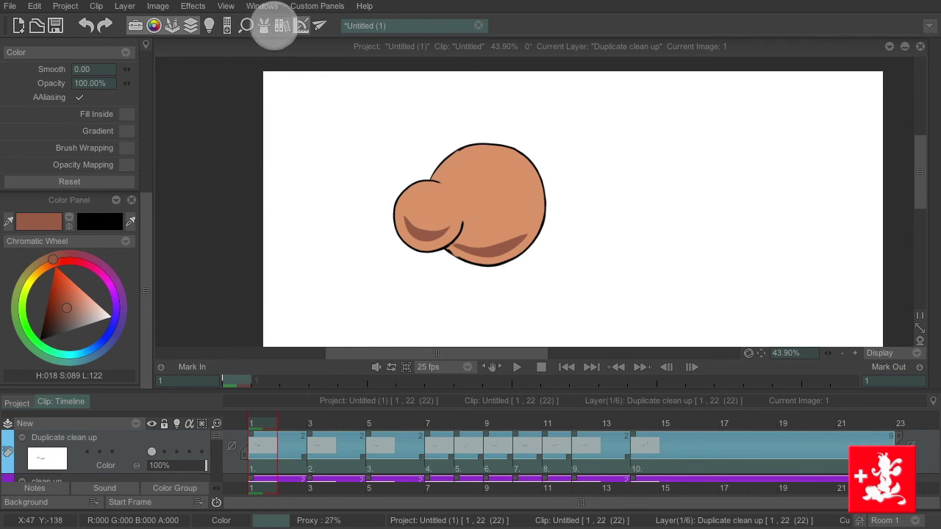
{"action": "left_click", "coordinate": [263, 25]}
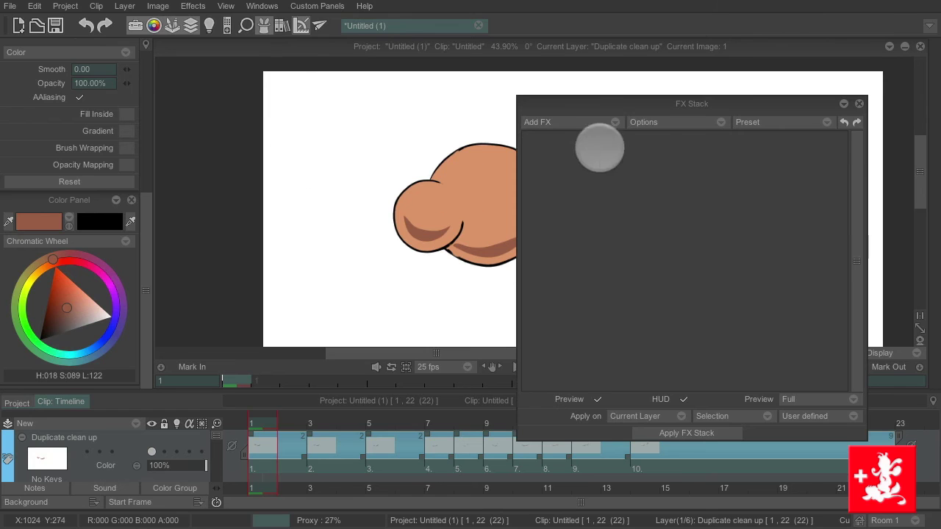
Add a Gaussian Blur with width 50, height 50 and Mirror border, and apply it to all Duplicate clean up instances.
{"action": "left_click", "coordinate": [588, 122]}
{"action": "mouse_move", "coordinate": [661, 159]}
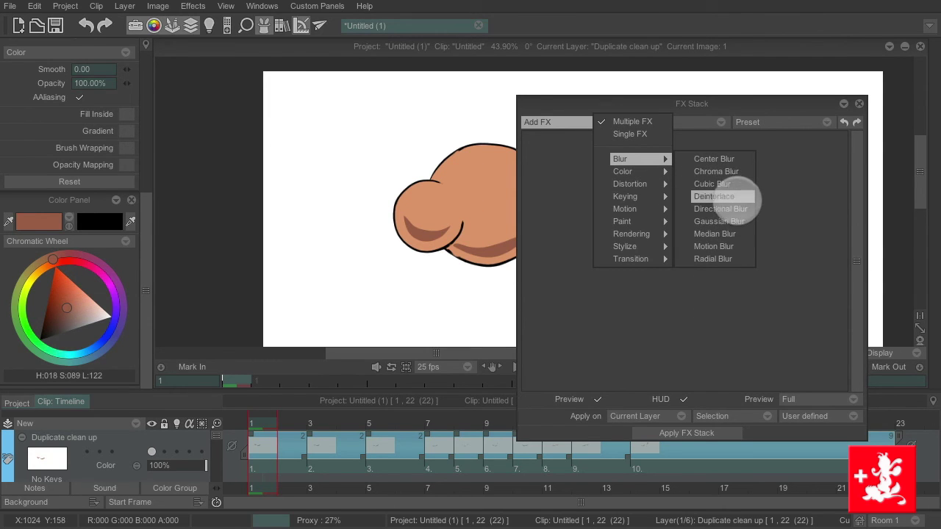
{"action": "left_click", "coordinate": [724, 221]}
{"action": "left_click_drag", "start_coordinate": [730, 99], "coordinate": [796, 70]}
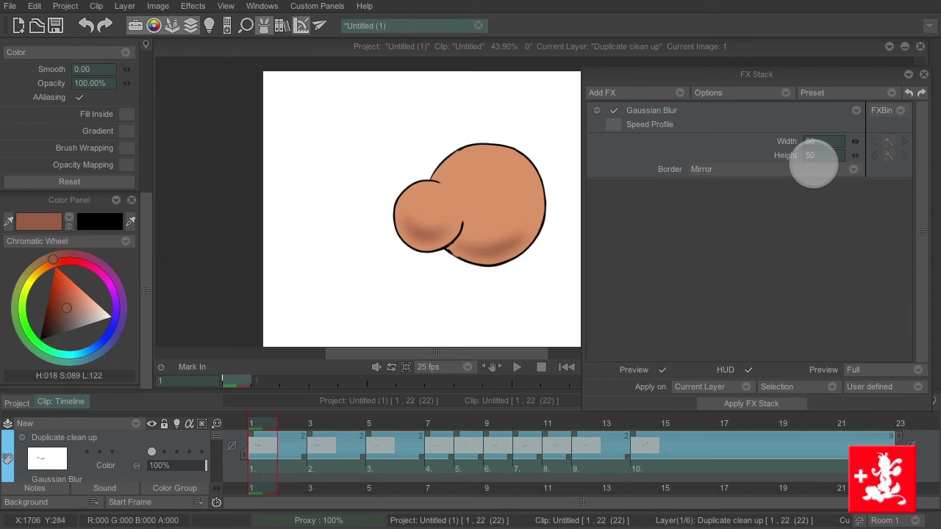
{"action": "mouse_move", "coordinate": [294, 421]}
{"action": "left_mouse_down"}
{"action": "mouse_move", "coordinate": [475, 428]}
{"action": "mouse_move", "coordinate": [708, 420]}
{"action": "mouse_move", "coordinate": [399, 427]}
{"action": "mouse_move", "coordinate": [252, 409]}
{"action": "mouse_move", "coordinate": [257, 415]}
{"action": "left_mouse_up"}
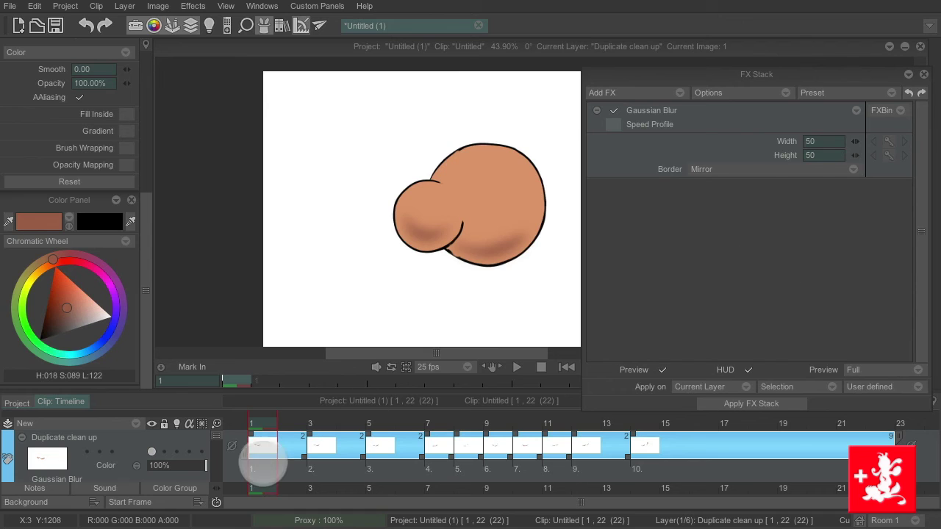
{"action": "left_click", "coordinate": [264, 463]}
{"action": "left_click", "coordinate": [750, 404]}
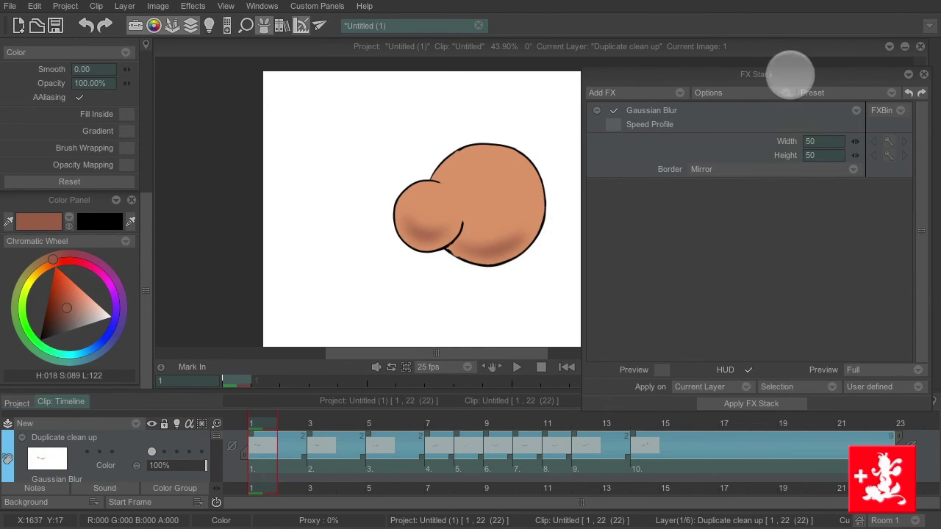
Delete the Gaussian Blur from the FX Stack and add a Color Adjust effect in its place.
{"action": "left_click_drag", "start_coordinate": [790, 73], "coordinate": [750, 81]}
{"action": "left_click", "coordinate": [700, 97]}
{"action": "left_click", "coordinate": [633, 261]}
{"action": "left_click", "coordinate": [694, 101]}
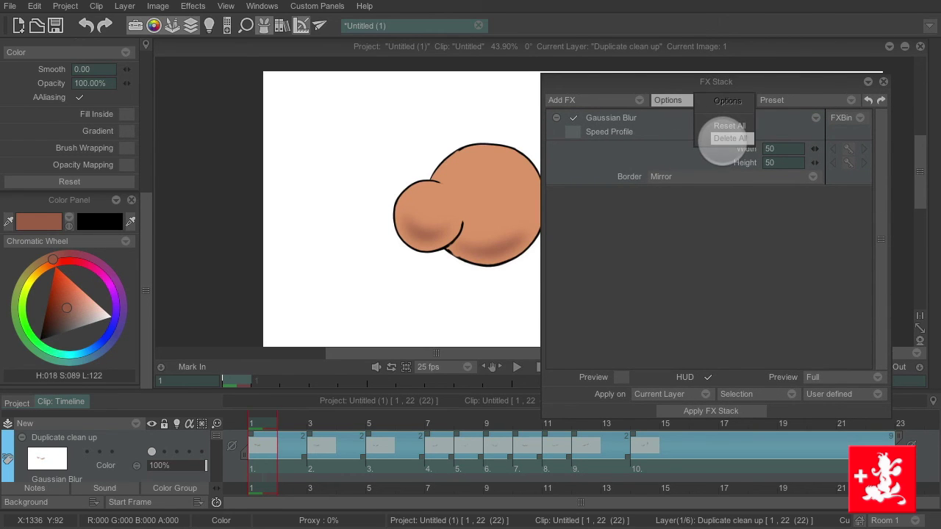
{"action": "left_click", "coordinate": [728, 138]}
{"action": "left_click", "coordinate": [595, 101]}
{"action": "mouse_move", "coordinate": [650, 151]}
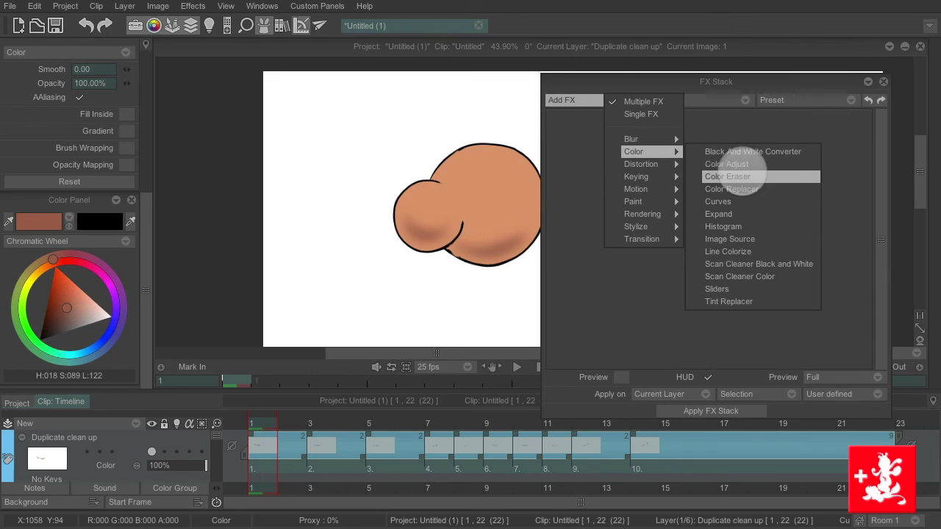
{"action": "left_click", "coordinate": [753, 164]}
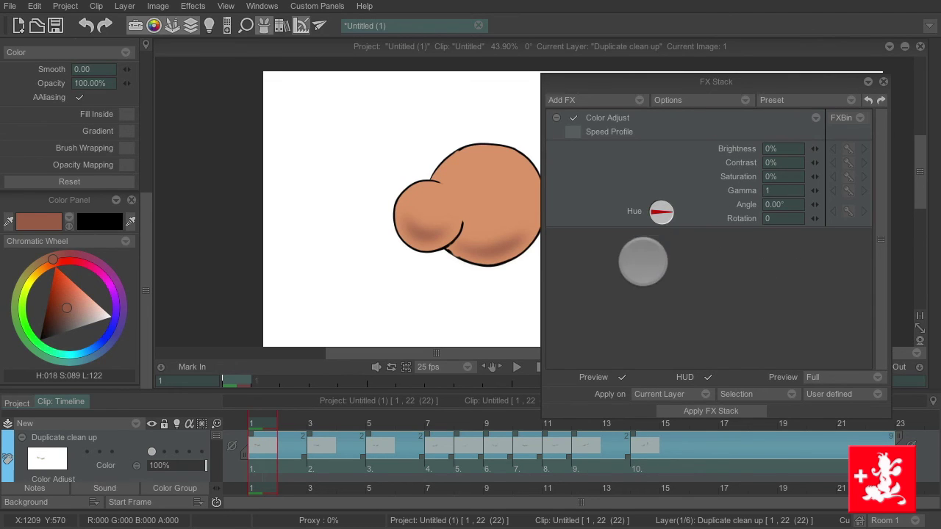
Set Color Adjust to brightness -14%, contrast -8%, saturation 44%, gamma 0.71 and hue angle -14°, and apply it to the shadows.
{"action": "mouse_move", "coordinate": [814, 149]}
{"action": "left_mouse_down"}
{"action": "mouse_move", "coordinate": [850, 137]}
{"action": "mouse_move", "coordinate": [804, 151]}
{"action": "left_mouse_up"}
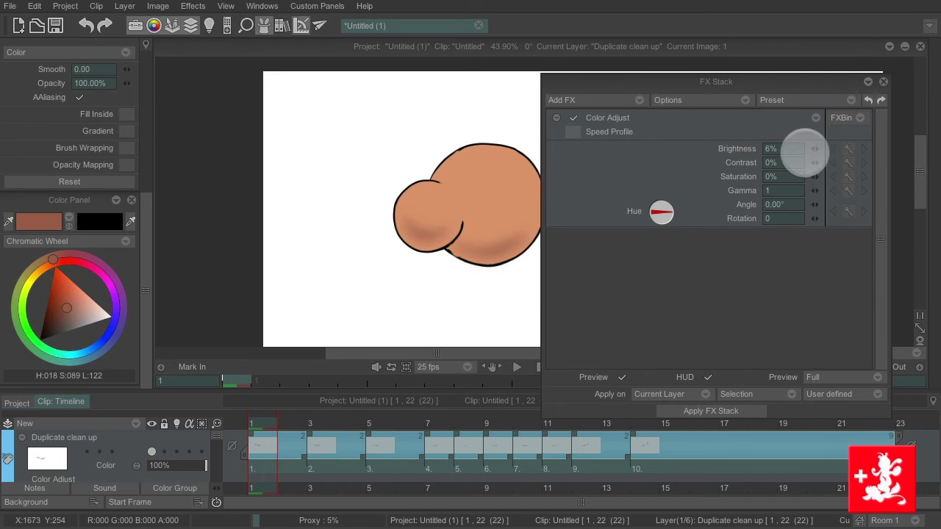
{"action": "left_click_drag", "start_coordinate": [668, 211], "coordinate": [664, 216]}
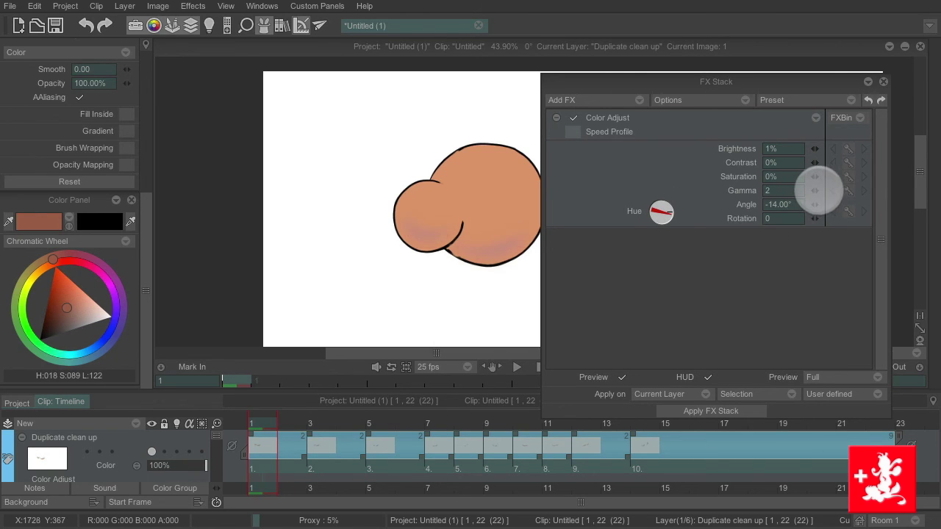
{"action": "left_click_drag", "start_coordinate": [814, 191], "coordinate": [805, 191]}
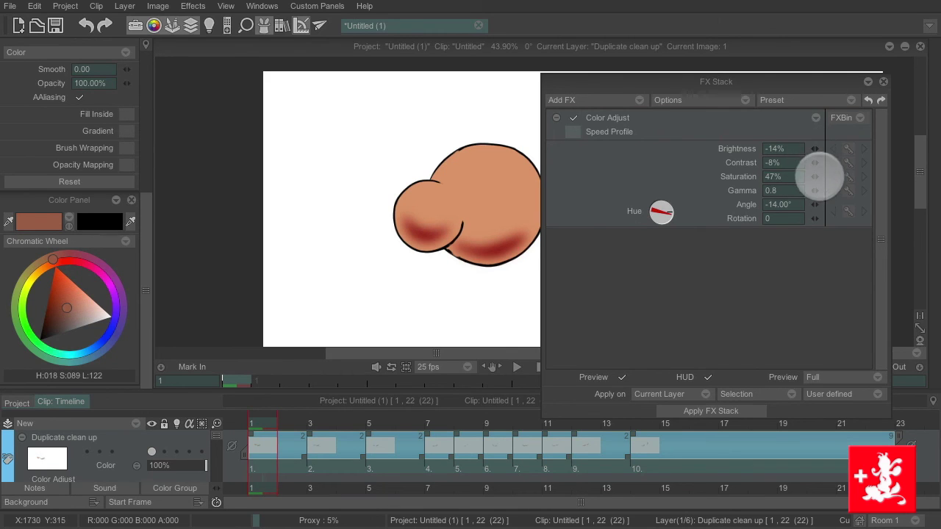
{"action": "left_click_drag", "start_coordinate": [798, 191], "coordinate": [801, 191]}
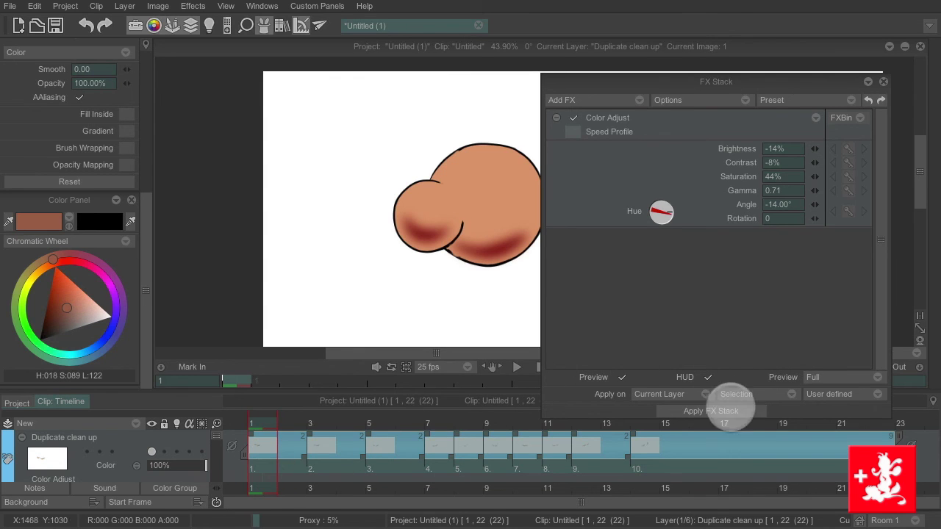
{"action": "left_click", "coordinate": [711, 411]}
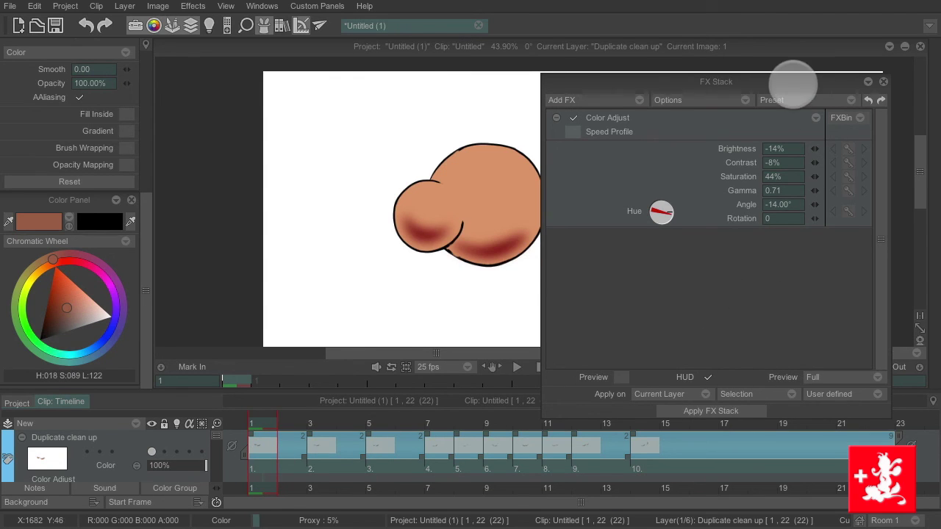
Delete all effects from the FX Stack, close it and play back the animation to check the shadows.
{"action": "left_click_drag", "start_coordinate": [779, 89], "coordinate": [739, 114]}
{"action": "left_click", "coordinate": [682, 123]}
{"action": "left_click", "coordinate": [714, 160]}
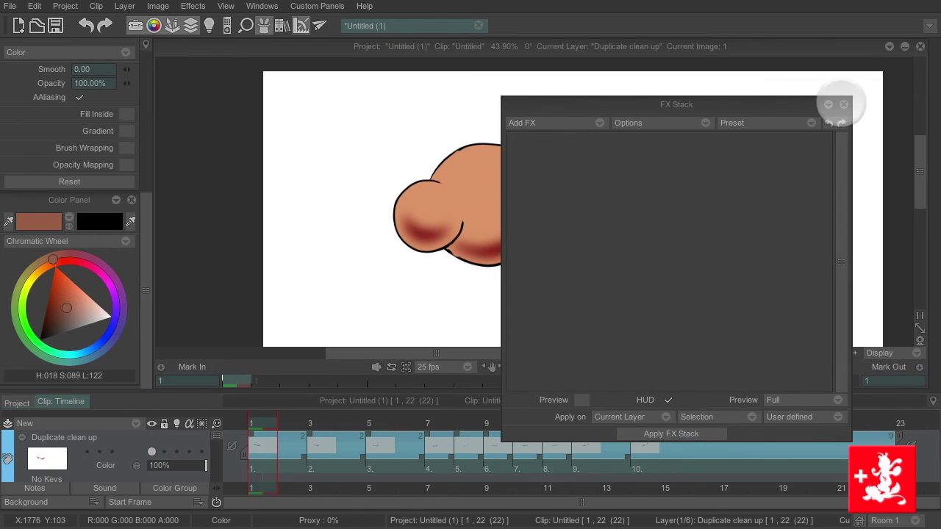
{"action": "left_click", "coordinate": [843, 105]}
{"action": "left_click", "coordinate": [521, 367]}
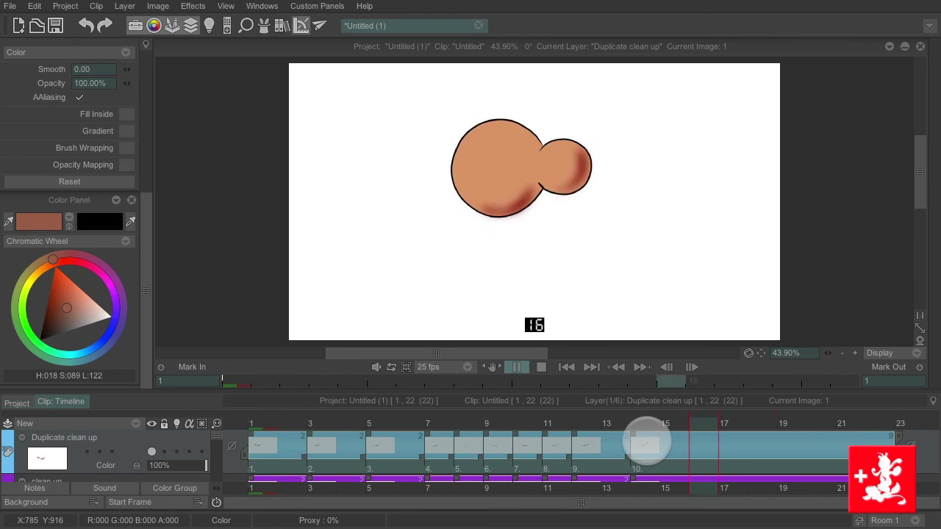
{"action": "left_click", "coordinate": [541, 367]}
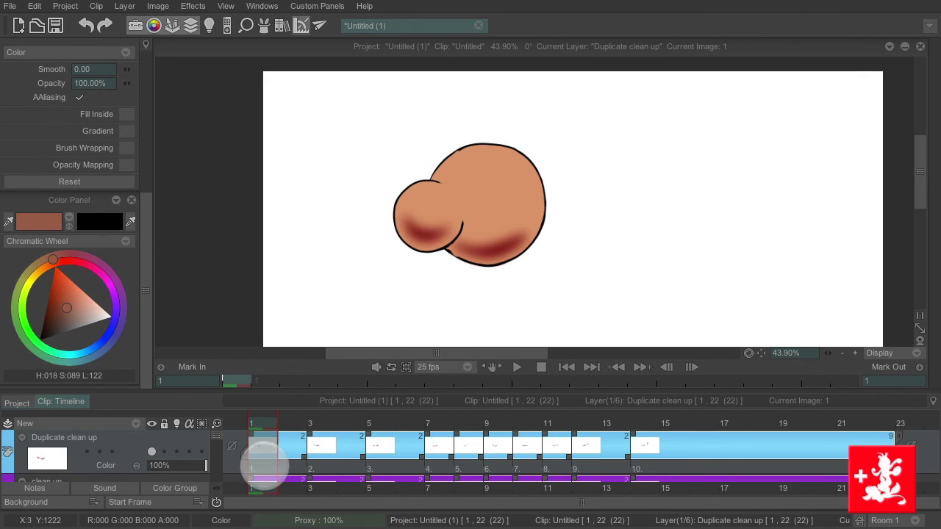
Switch the selection tool to Magic Wand.
{"action": "left_click", "coordinate": [256, 461]}
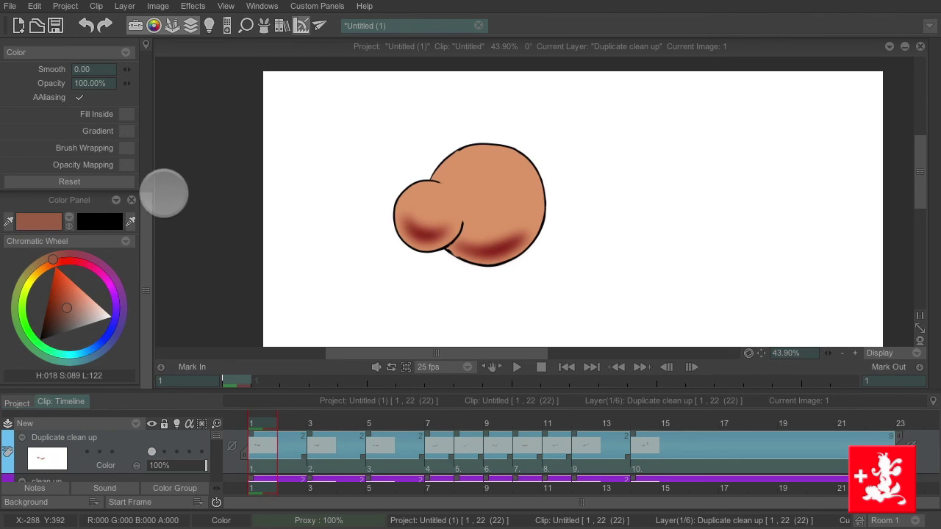
{"action": "scroll", "coordinate": [148, 195], "scroll_direction": "up", "scroll_amount": 1}
{"action": "left_click_drag", "start_coordinate": [148, 194], "coordinate": [147, 80]}
{"action": "left_click", "coordinate": [41, 228]}
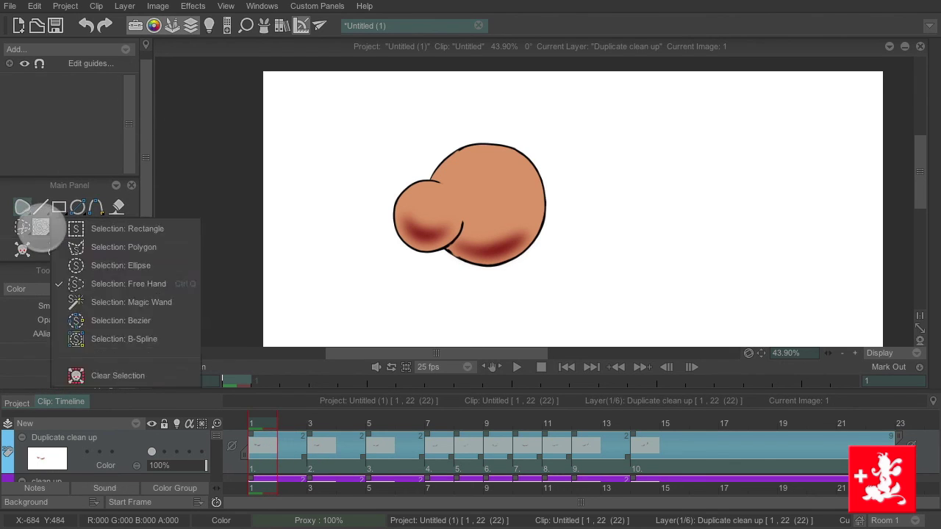
{"action": "left_click", "coordinate": [38, 225]}
{"action": "left_click", "coordinate": [80, 302]}
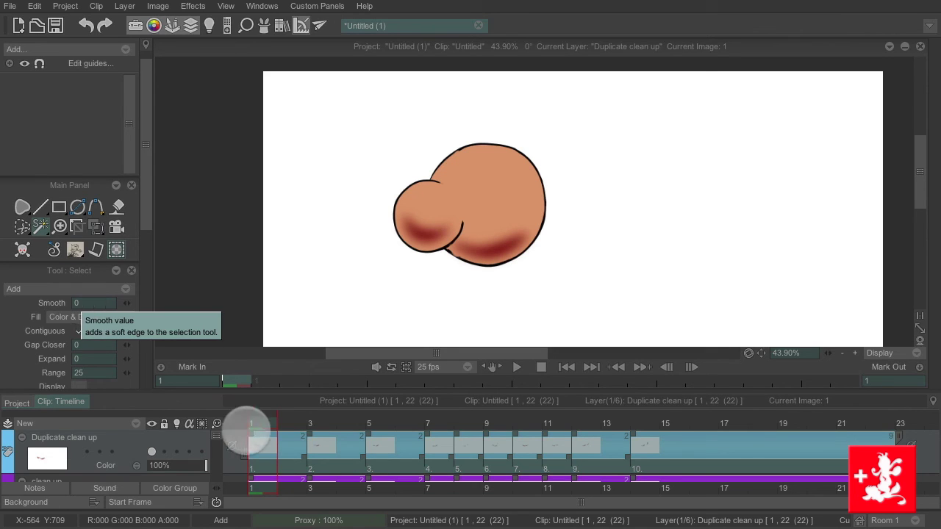
Enlarge the timeline to show more layers and step through the shaded frames to frame 11.
{"action": "scroll", "coordinate": [218, 443], "scroll_direction": "down", "scroll_amount": 3}
{"action": "scroll", "coordinate": [218, 443], "scroll_direction": "up", "scroll_amount": 1}
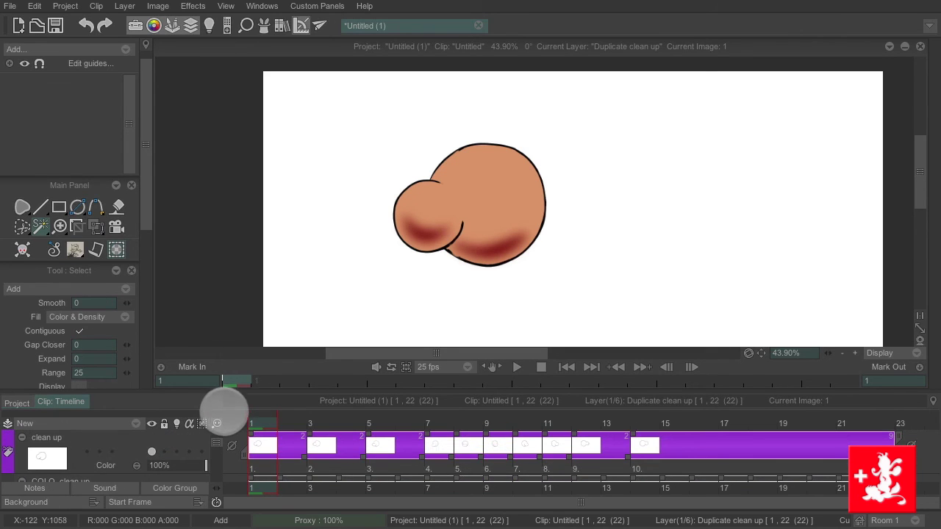
{"action": "left_click_drag", "start_coordinate": [232, 393], "coordinate": [233, 343]}
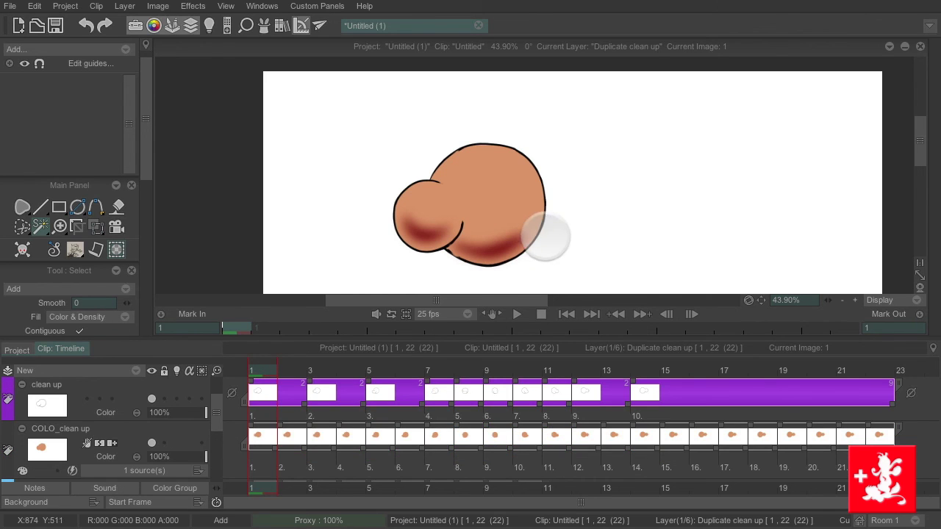
{"action": "scroll", "coordinate": [280, 367], "scroll_direction": "up", "scroll_amount": 3}
{"action": "left_click", "coordinate": [320, 361]}
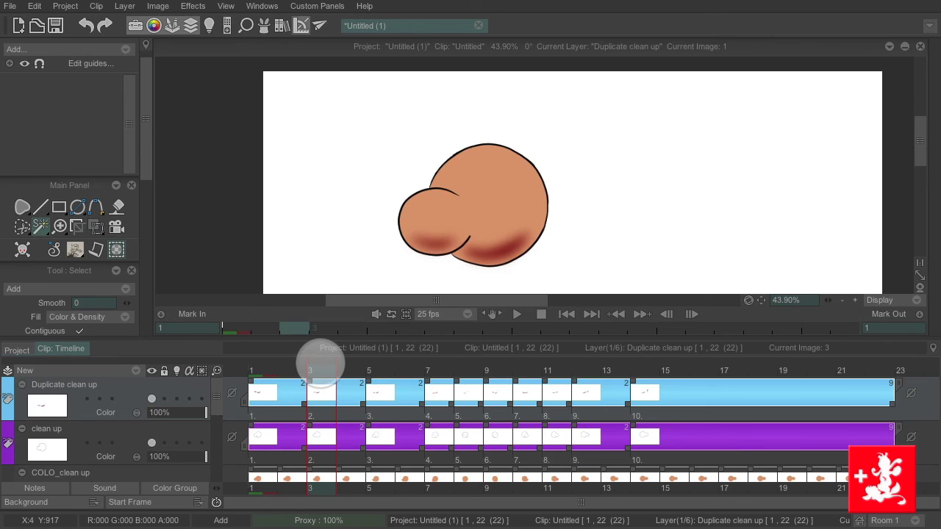
{"action": "left_click", "coordinate": [288, 357]}
{"action": "mouse_move", "coordinate": [320, 364]}
{"action": "left_mouse_down"}
{"action": "mouse_move", "coordinate": [309, 362]}
{"action": "mouse_move", "coordinate": [592, 358]}
{"action": "mouse_move", "coordinate": [561, 360]}
{"action": "left_mouse_up"}
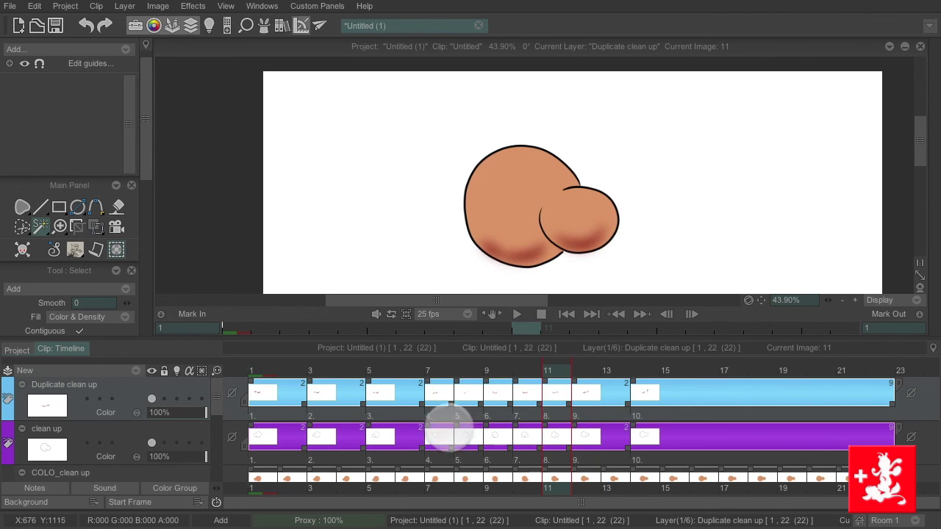
Select the area outside the frame 11 clean up outline with Gap Closer 1 and Expand 1, and delete the shadow spill on Duplicate clean up.
{"action": "left_click", "coordinate": [158, 437]}
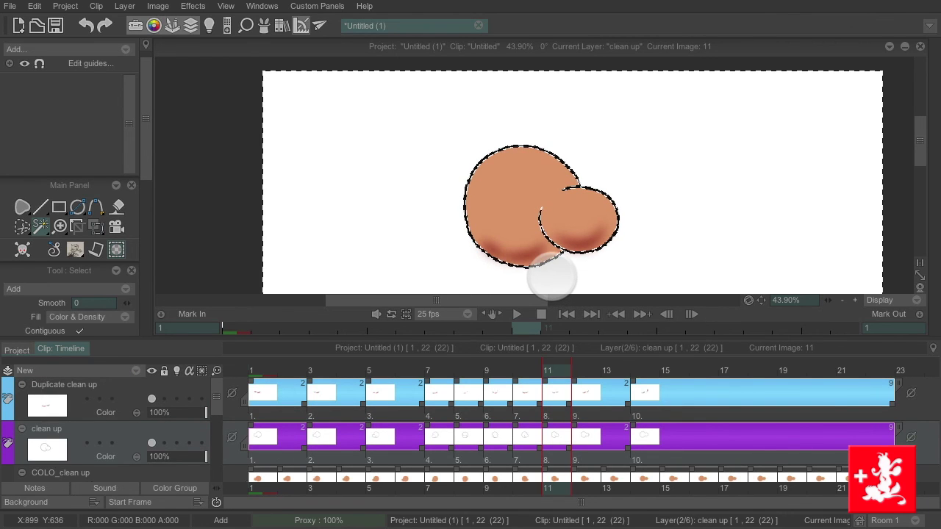
{"action": "left_click_drag", "start_coordinate": [151, 155], "coordinate": [141, 206]}
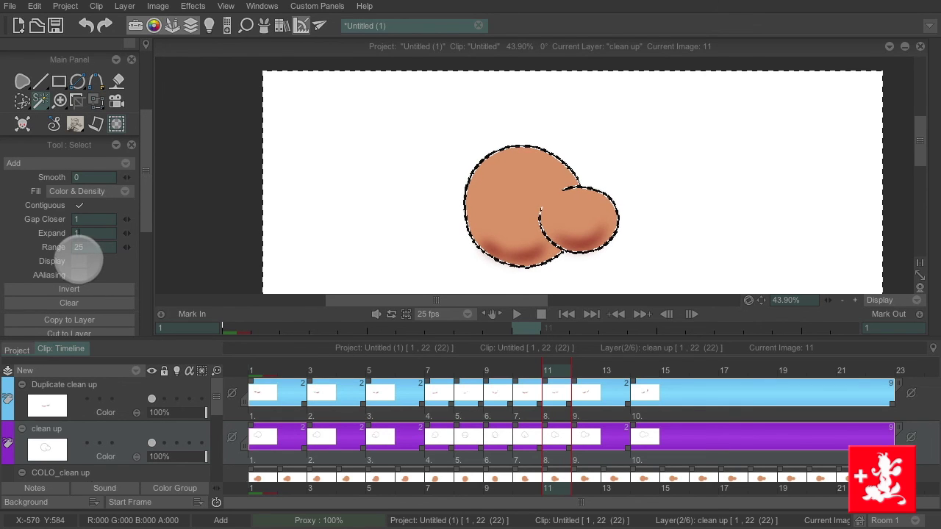
{"action": "left_click", "coordinate": [124, 191]}
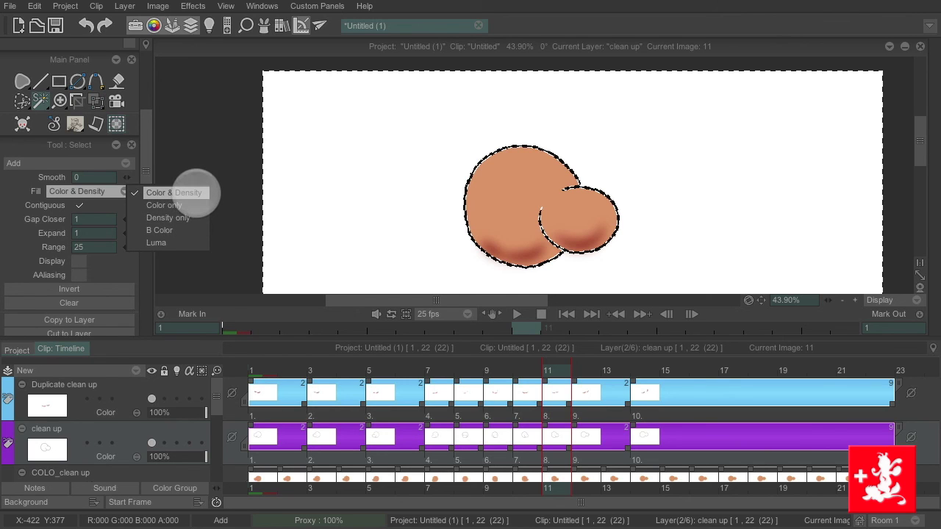
{"action": "left_click", "coordinate": [196, 193]}
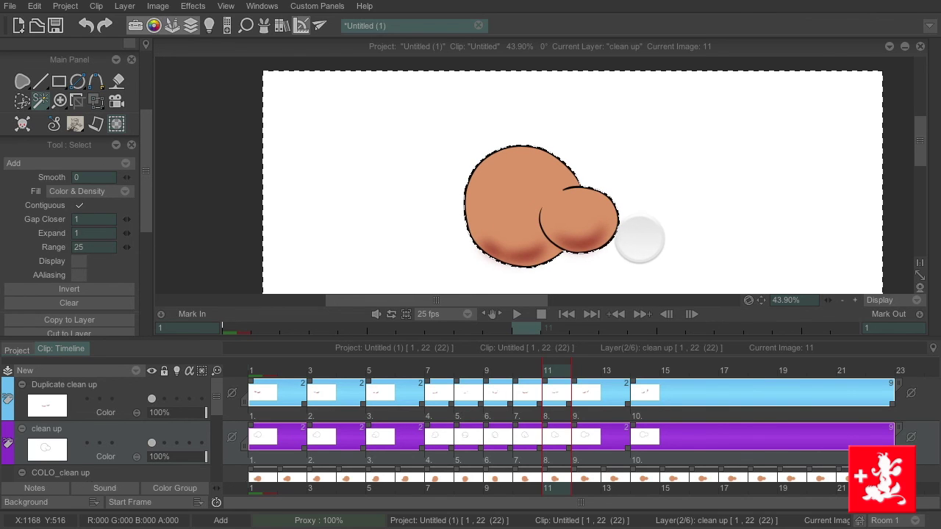
{"action": "left_click", "coordinate": [122, 388]}
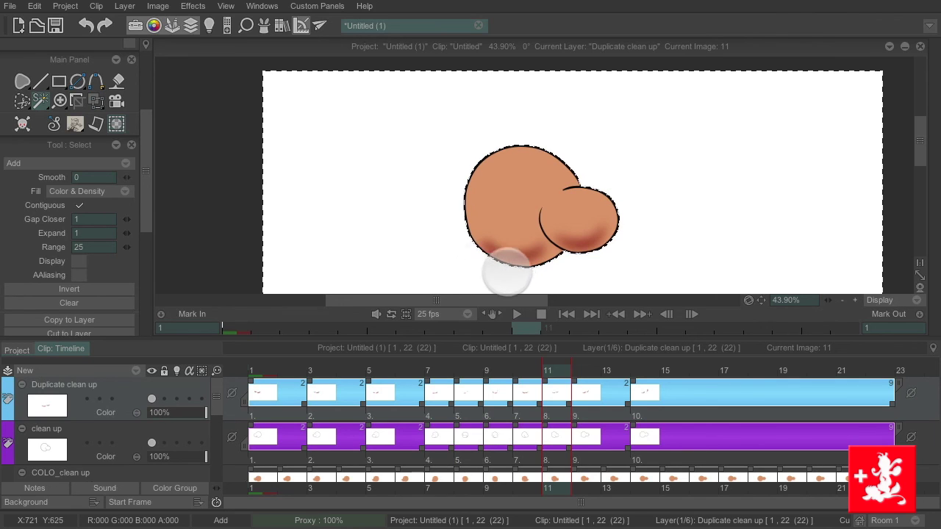
On frame 14, select the area outside the clean up outline, delete the shadow spill on Duplicate clean up, and return to frame 1.
{"action": "left_click_drag", "start_coordinate": [563, 375], "coordinate": [585, 373]}
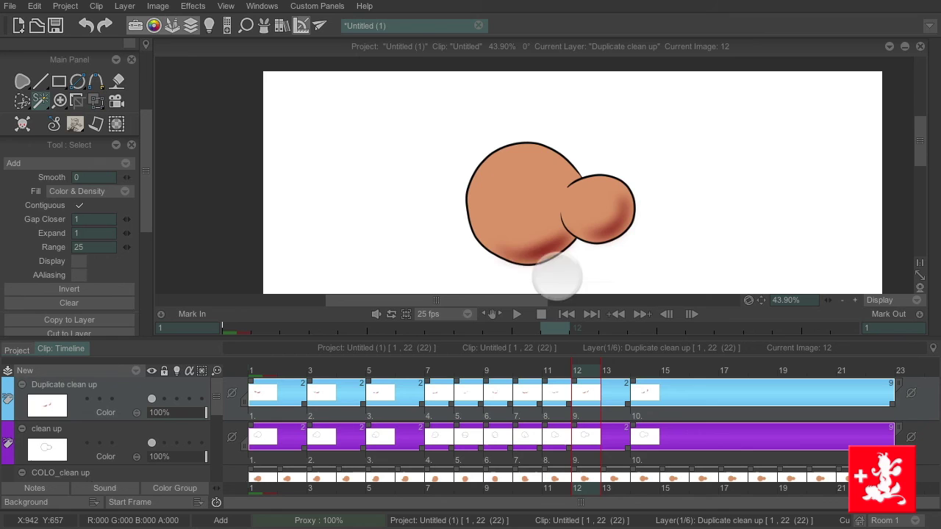
{"action": "left_click_drag", "start_coordinate": [606, 363], "coordinate": [640, 365]}
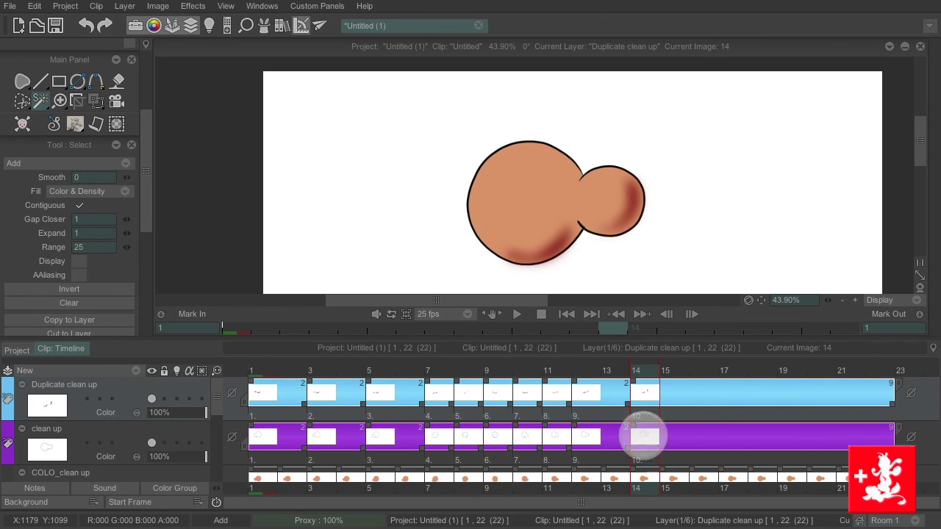
{"action": "left_click", "coordinate": [154, 432]}
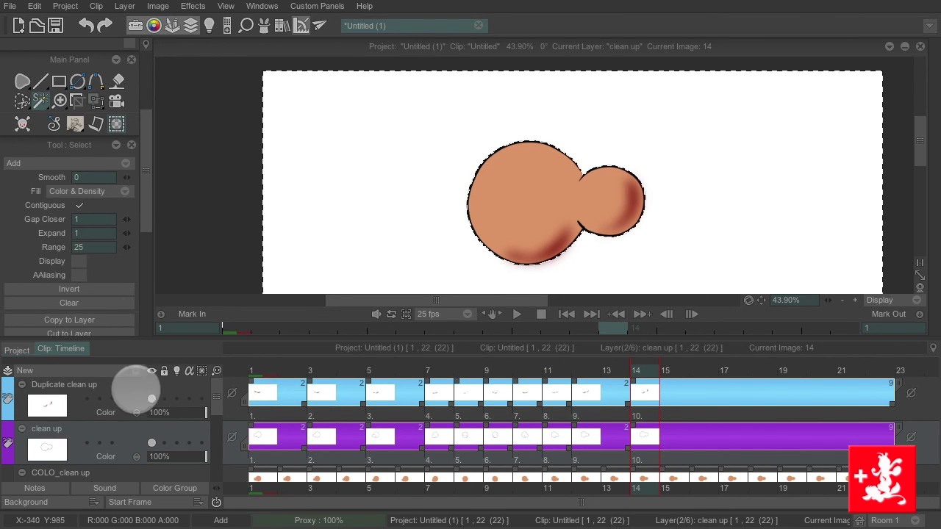
{"action": "left_click", "coordinate": [136, 390]}
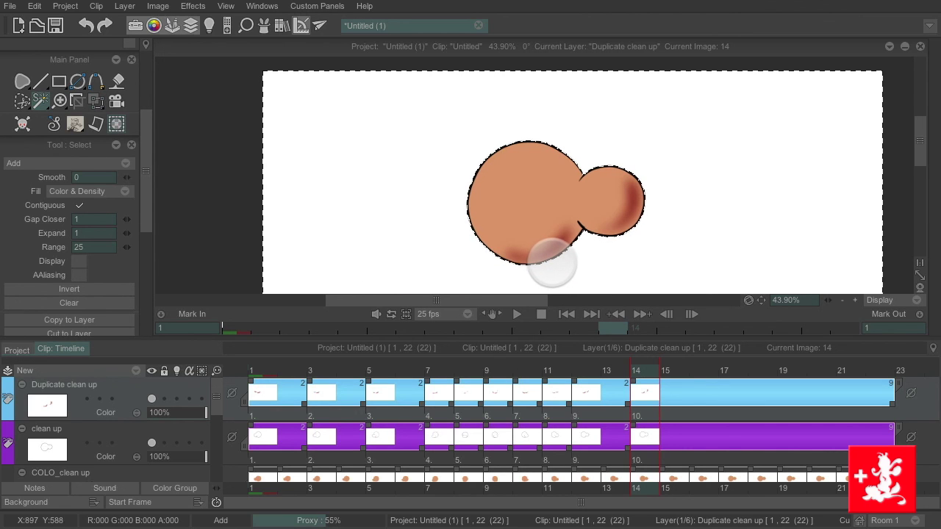
{"action": "mouse_move", "coordinate": [656, 371]}
{"action": "left_mouse_down"}
{"action": "mouse_move", "coordinate": [304, 374]}
{"action": "mouse_move", "coordinate": [699, 373]}
{"action": "mouse_move", "coordinate": [767, 358]}
{"action": "mouse_move", "coordinate": [284, 374]}
{"action": "mouse_move", "coordinate": [804, 361]}
{"action": "mouse_move", "coordinate": [322, 383]}
{"action": "mouse_move", "coordinate": [546, 377]}
{"action": "mouse_move", "coordinate": [684, 369]}
{"action": "mouse_move", "coordinate": [251, 379]}
{"action": "left_mouse_up"}
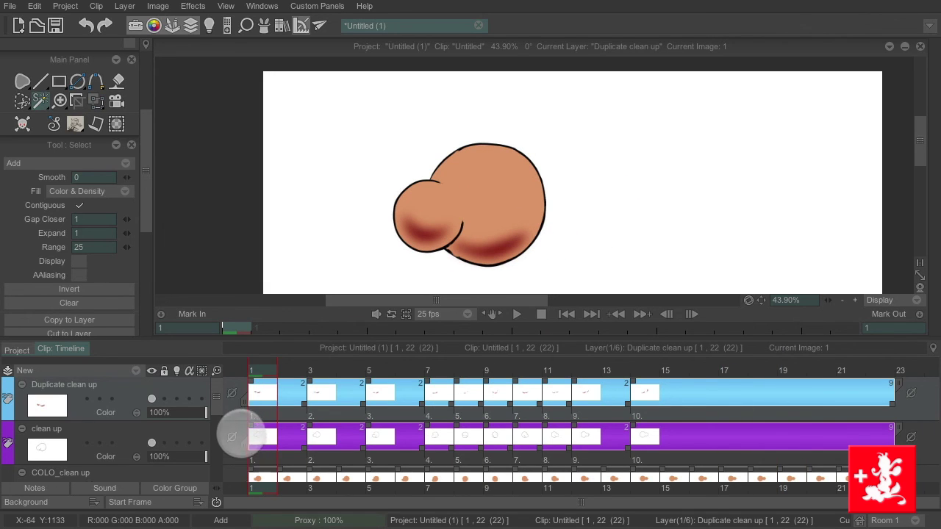
{"action": "scroll", "coordinate": [212, 401], "scroll_direction": "down", "scroll_amount": 2}
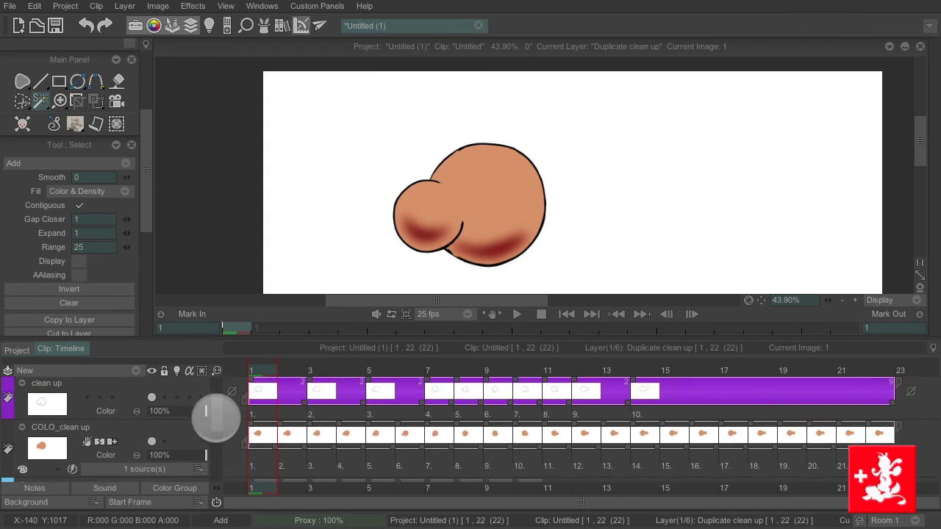
{"action": "scroll", "coordinate": [217, 416], "scroll_direction": "down", "scroll_amount": 6}
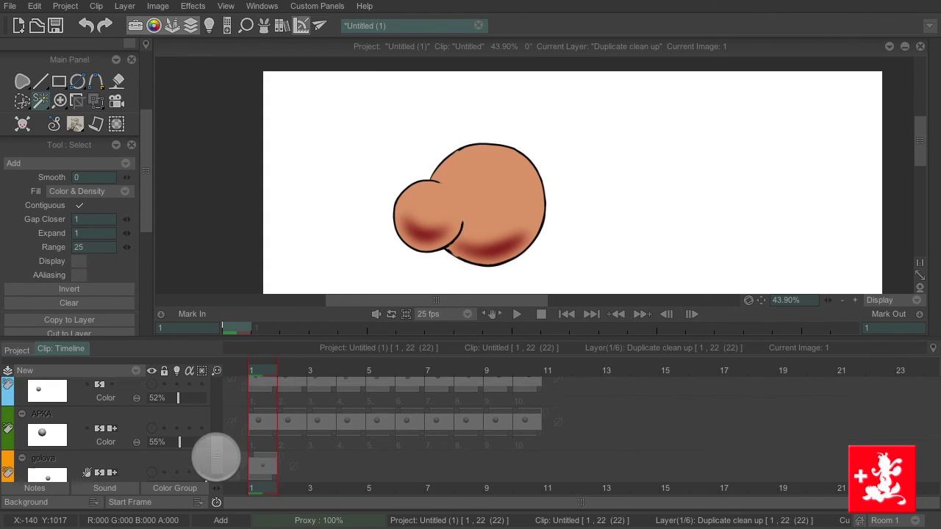
{"action": "scroll", "coordinate": [216, 452], "scroll_direction": "up", "scroll_amount": 2}
{"action": "scroll", "coordinate": [216, 446], "scroll_direction": "up", "scroll_amount": 3}
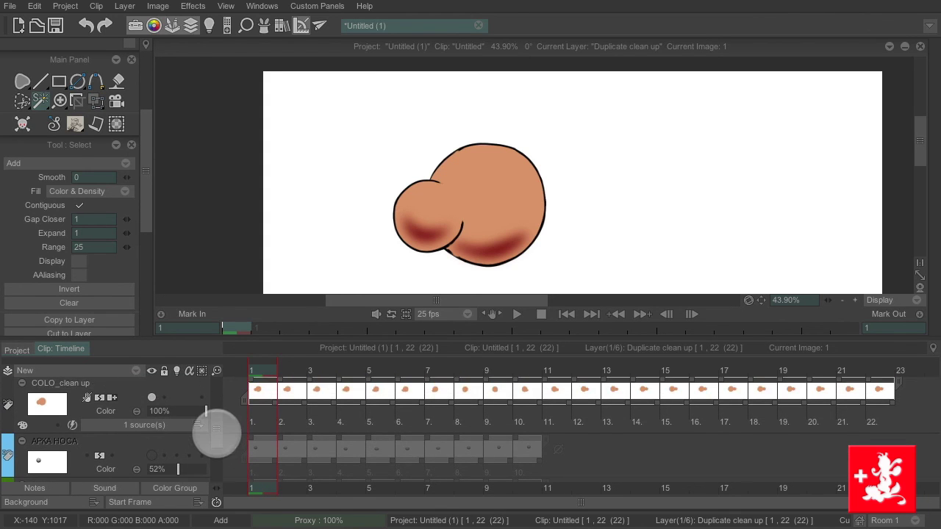
Convert the COLO_clean up color layer into a regular animation layer.
{"action": "scroll", "coordinate": [216, 427], "scroll_direction": "up", "scroll_amount": 1}
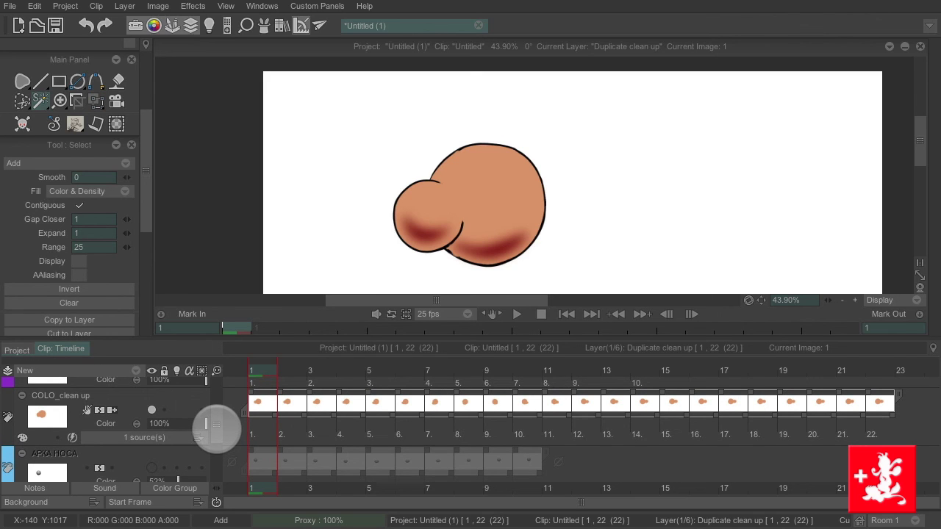
{"action": "scroll", "coordinate": [216, 426], "scroll_direction": "up", "scroll_amount": 1}
{"action": "left_click", "coordinate": [214, 441]}
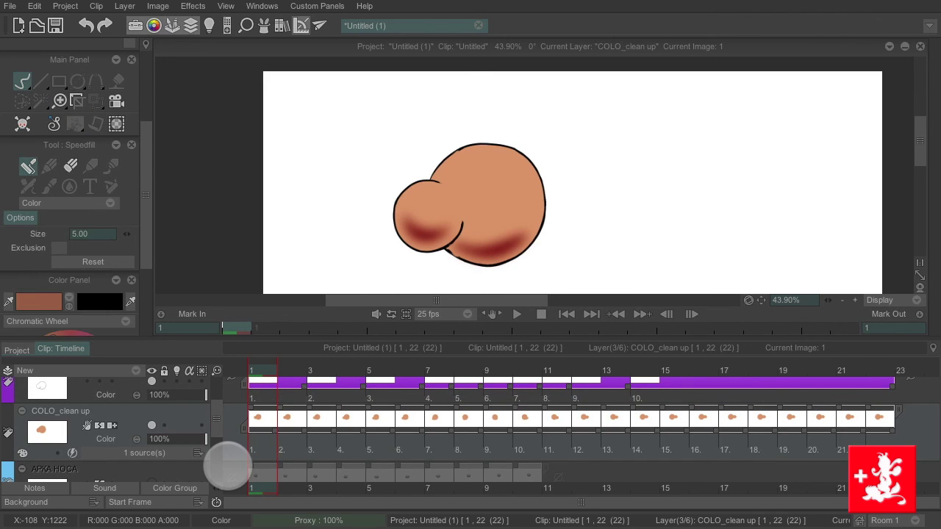
{"action": "right_click", "coordinate": [144, 417]}
{"action": "left_click", "coordinate": [185, 507]}
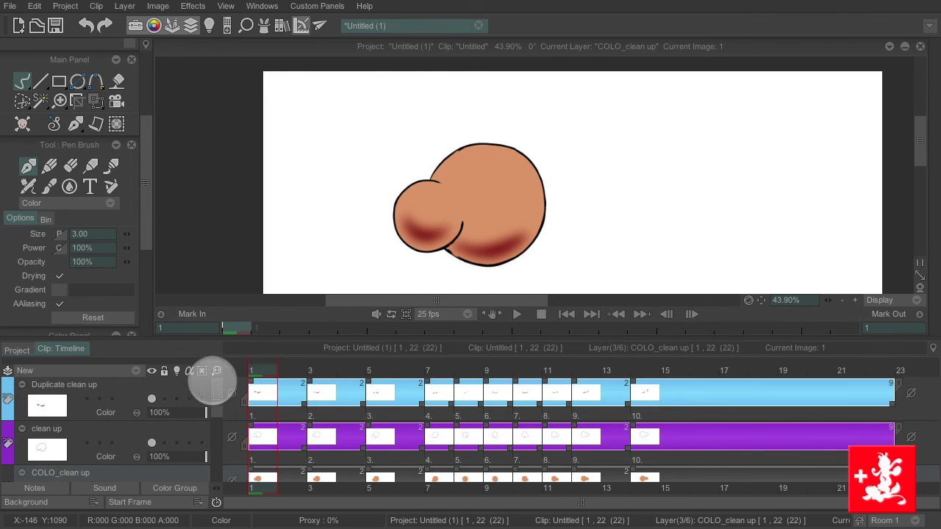
Merge all visible layers into one and collapse the hidden APKA HOCA, APKA and golova layers in the timeline.
{"action": "left_click", "coordinate": [7, 371]}
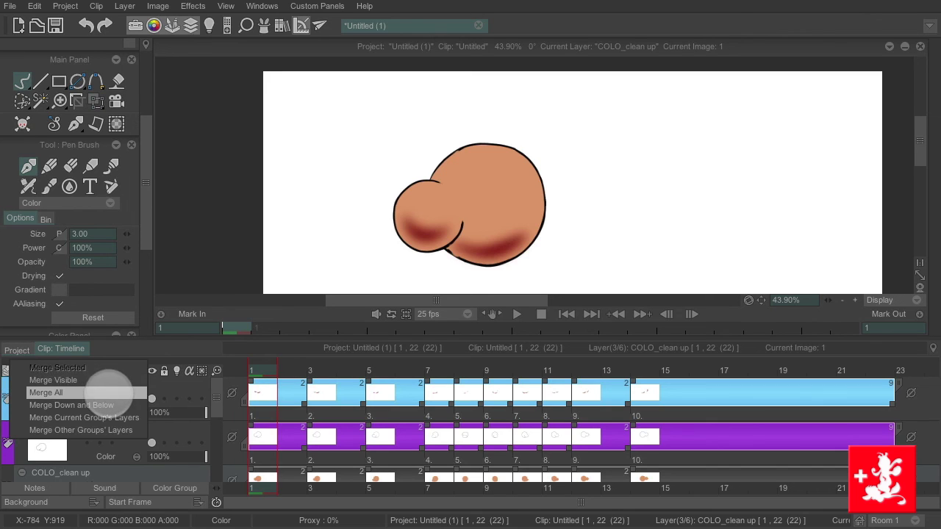
{"action": "left_click", "coordinate": [110, 382]}
{"action": "left_click", "coordinate": [135, 430]}
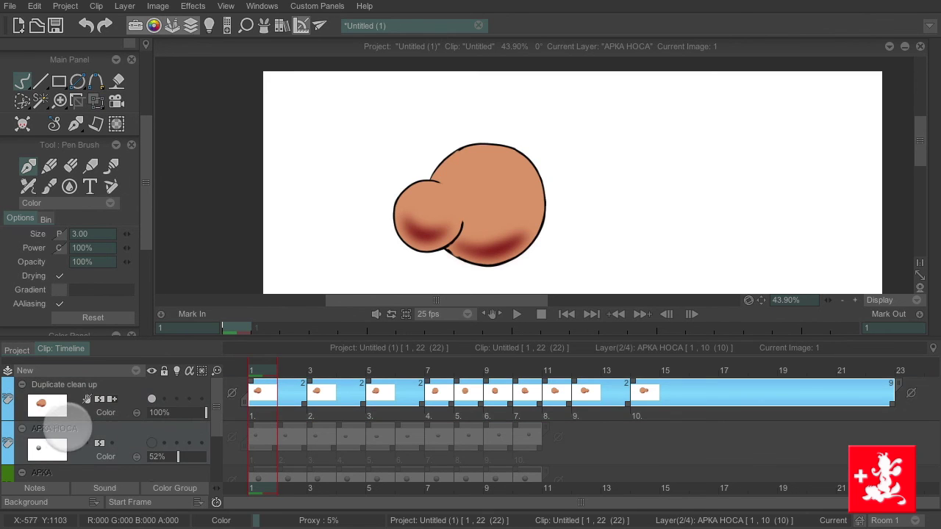
{"action": "left_click", "coordinate": [22, 428]}
{"action": "left_click", "coordinate": [22, 444]}
{"action": "left_click", "coordinate": [22, 460]}
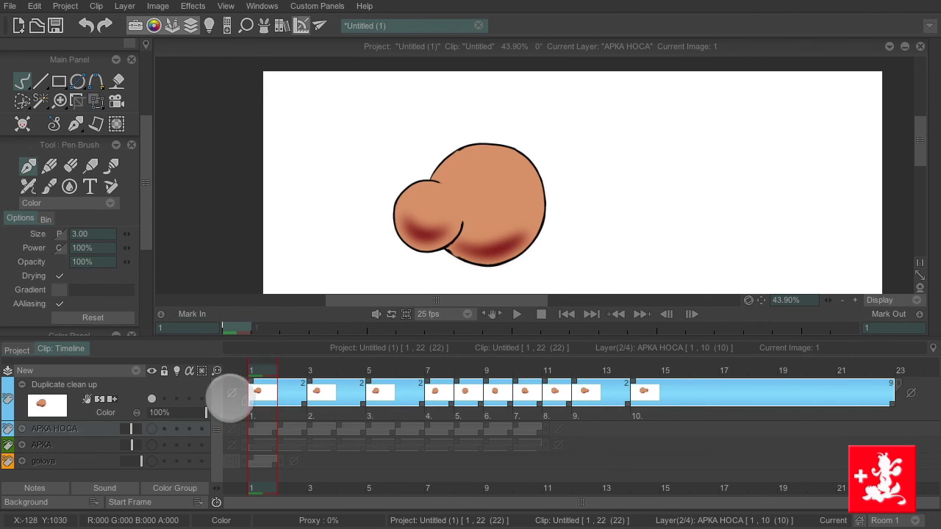
Play back the merged sphere-and-nose animation, stop it, and return to frame 1.
{"action": "mouse_move", "coordinate": [279, 369]}
{"action": "left_mouse_down"}
{"action": "mouse_move", "coordinate": [588, 361]}
{"action": "mouse_move", "coordinate": [235, 380]}
{"action": "left_mouse_up"}
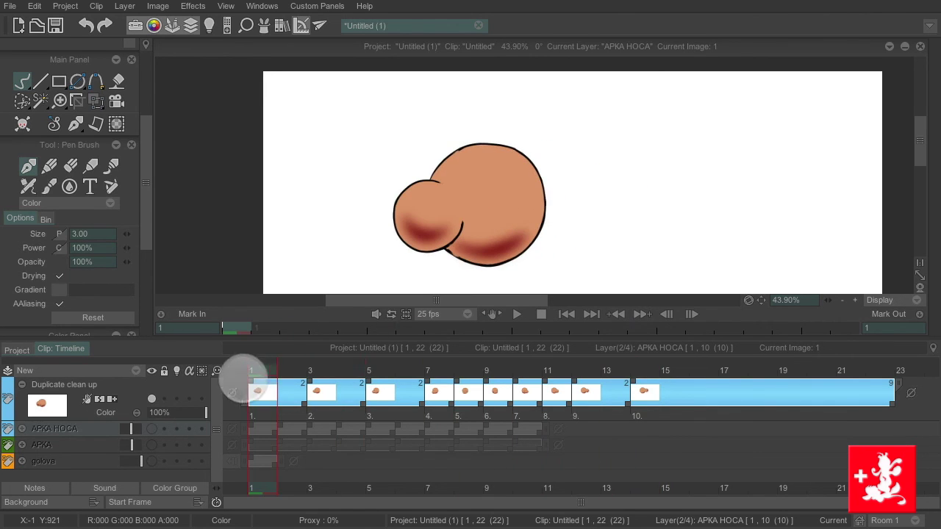
{"action": "left_click", "coordinate": [518, 313]}
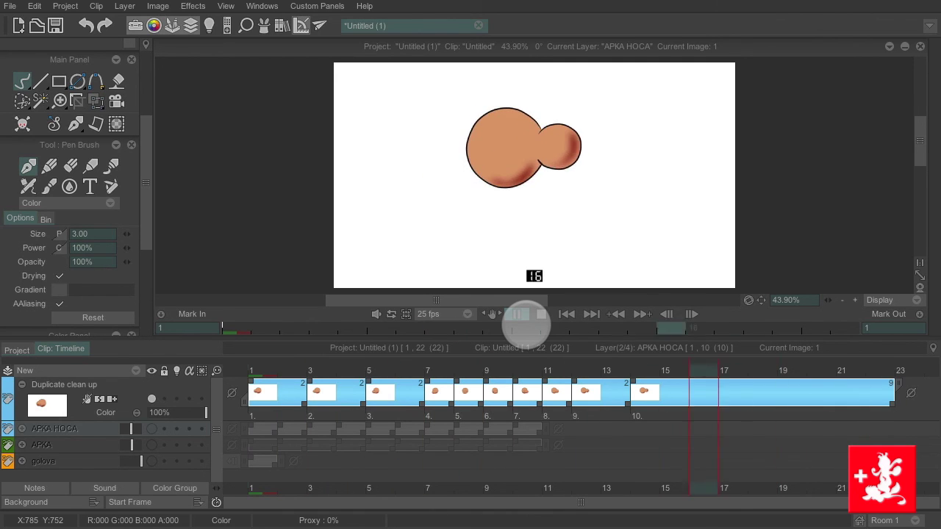
{"action": "left_click", "coordinate": [540, 314]}
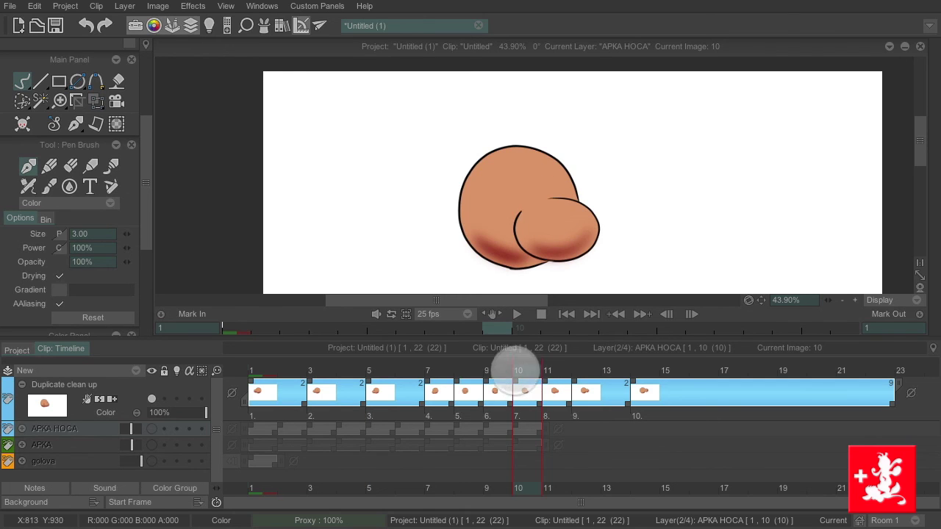
{"action": "left_click", "coordinate": [254, 390]}
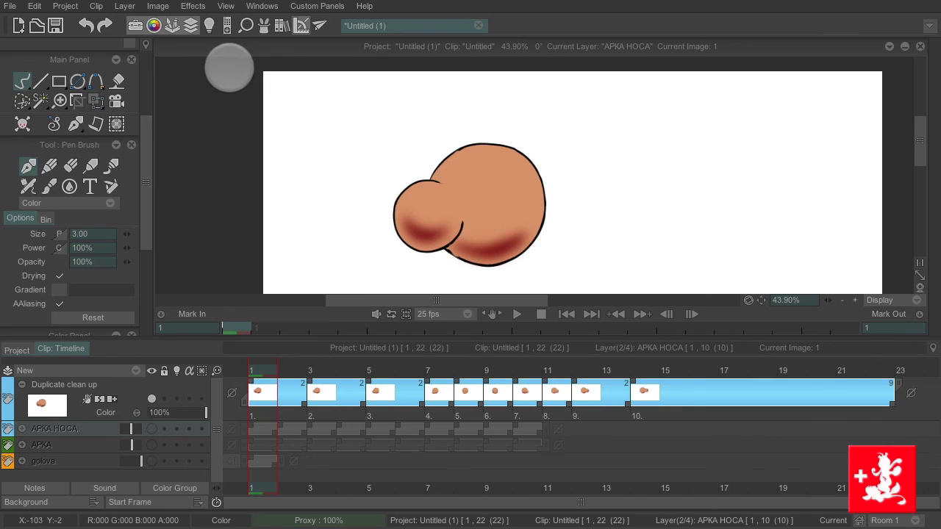
On a new animation layer above Duplicate clean up, stamp the blue character logo custom brush beside the sphere on frame 1.
{"action": "mouse_move", "coordinate": [932, 123]}
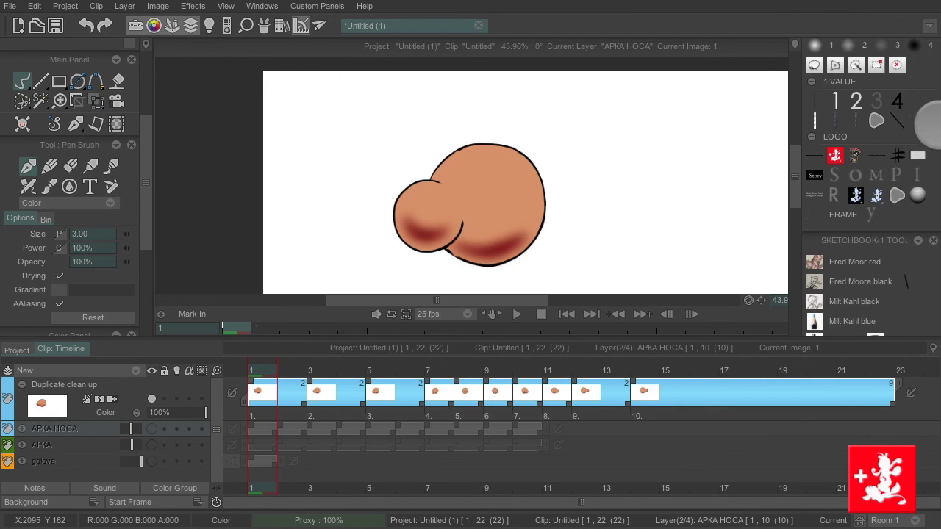
{"action": "left_click", "coordinate": [855, 195]}
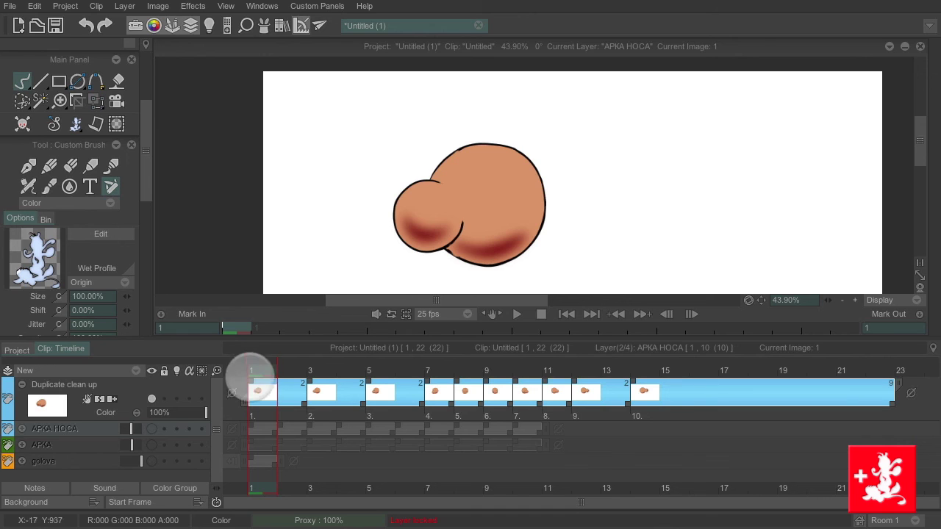
{"action": "left_click", "coordinate": [180, 394]}
{"action": "left_click", "coordinate": [151, 371]}
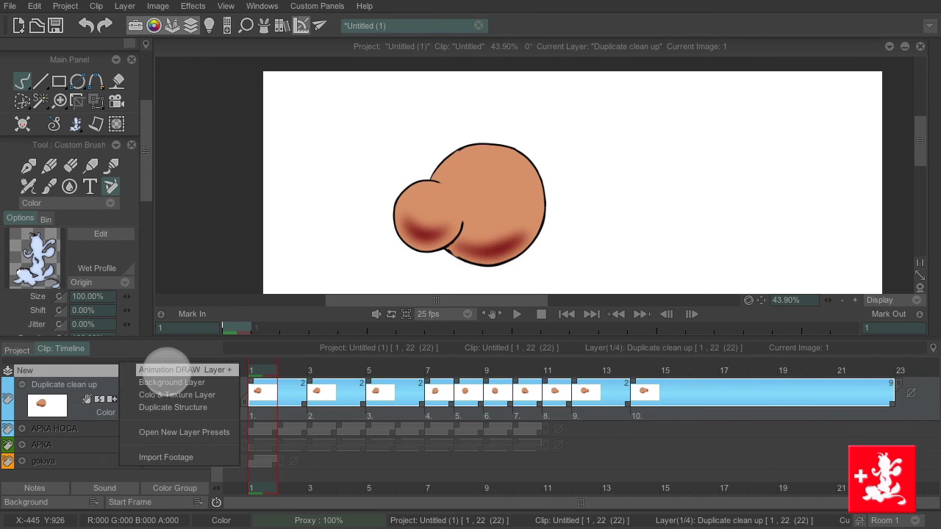
{"action": "left_click", "coordinate": [166, 316]}
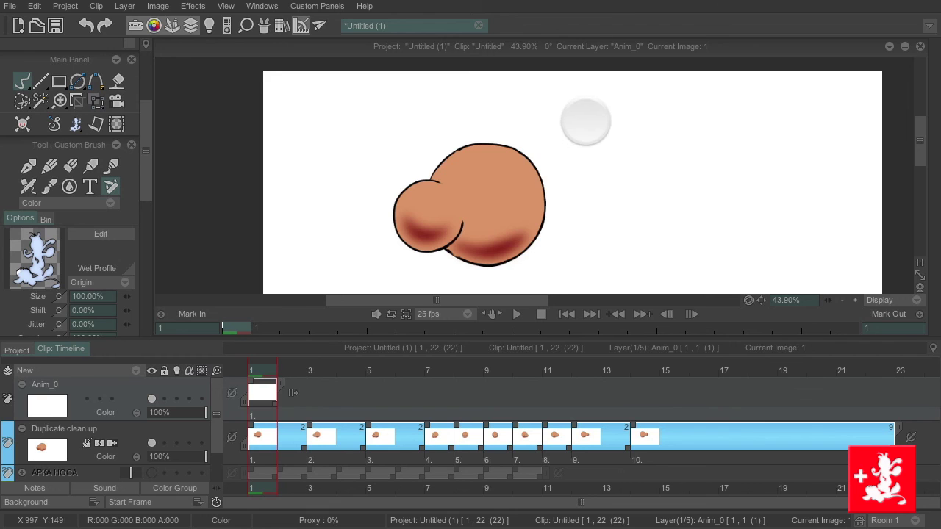
{"action": "left_click", "coordinate": [766, 199]}
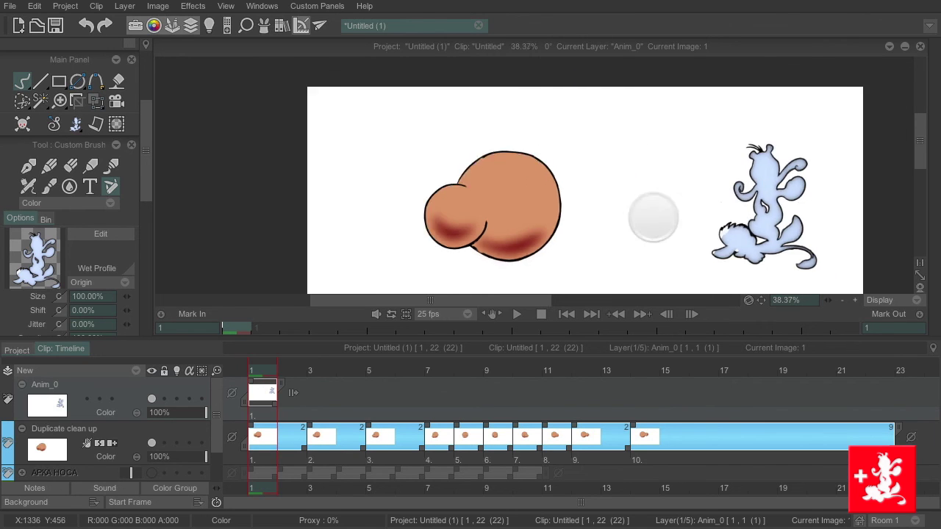
Play the animation with the stamped logo in the fully visible canvas and stop playback.
{"action": "scroll", "coordinate": [551, 229], "scroll_direction": "down", "scroll_amount": 3}
{"action": "left_click", "coordinate": [515, 315]}
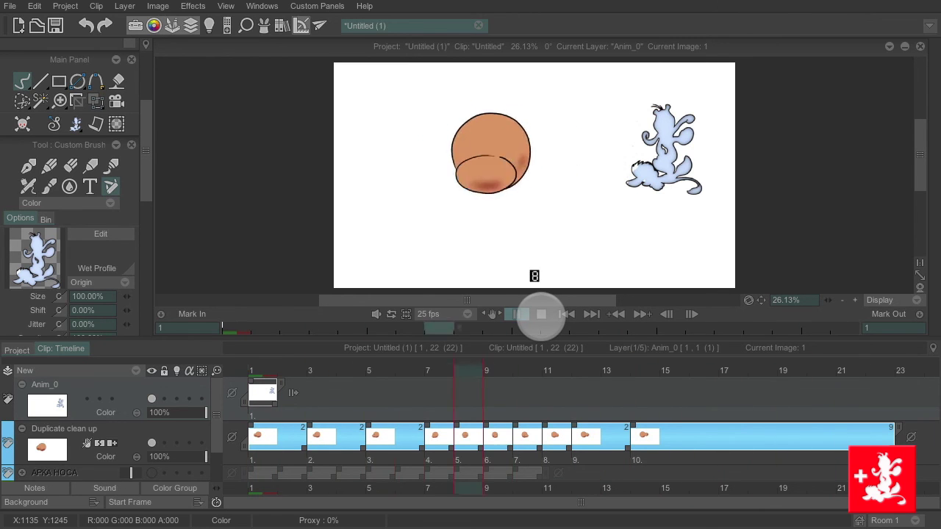
{"action": "left_click", "coordinate": [541, 314]}
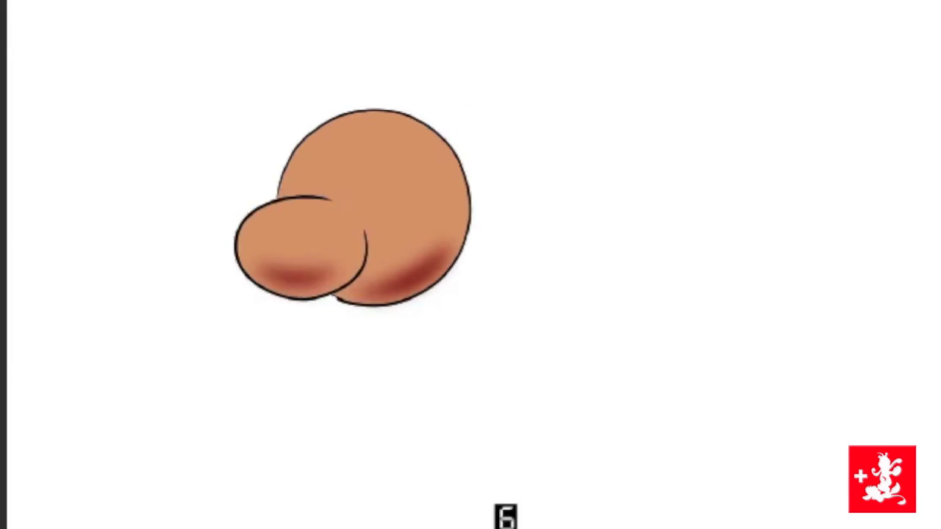